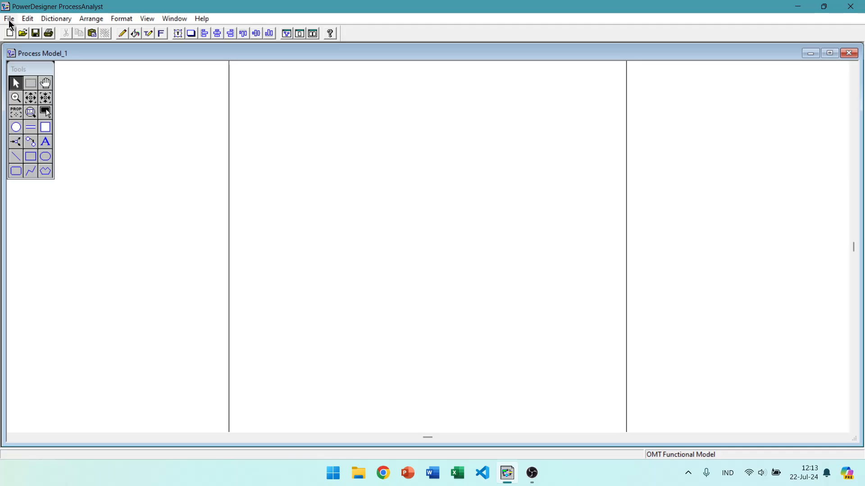
Set the model type to Context model in the model options and apply the settings.
left_click(9, 20)
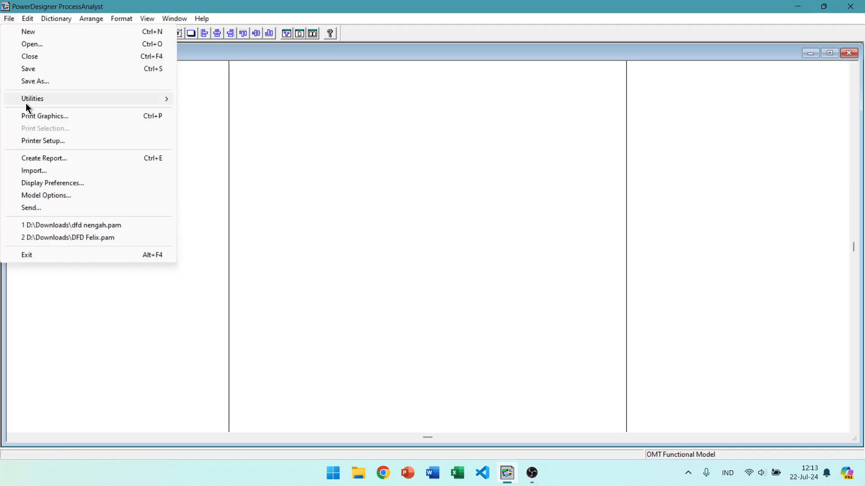
left_click(45, 196)
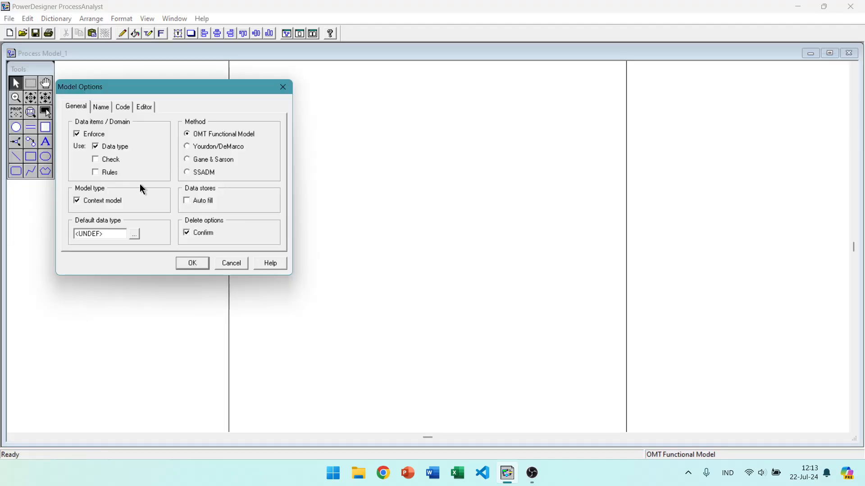
left_click(77, 200)
left_click(192, 264)
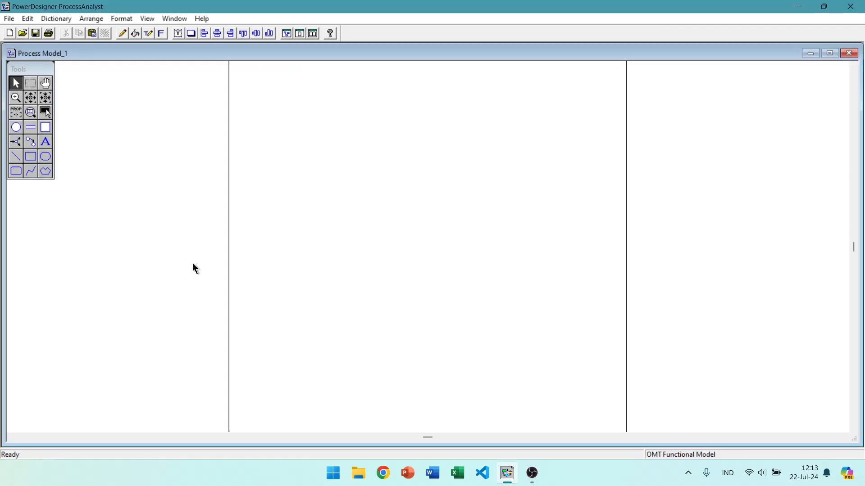
Place one process in the upper middle of the page.
left_click(16, 129)
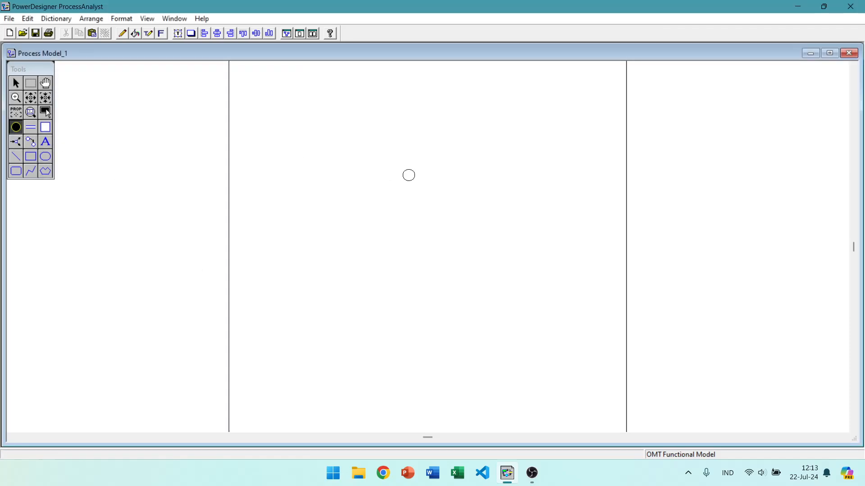
left_click(419, 189)
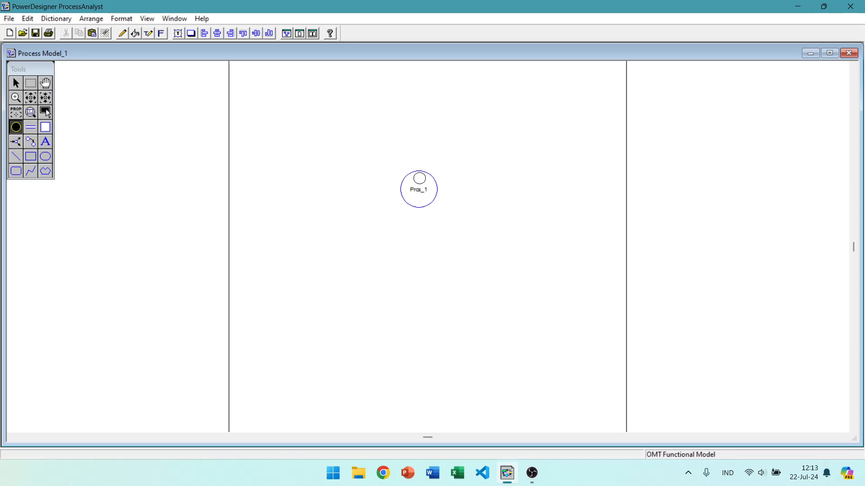
right_click(422, 182)
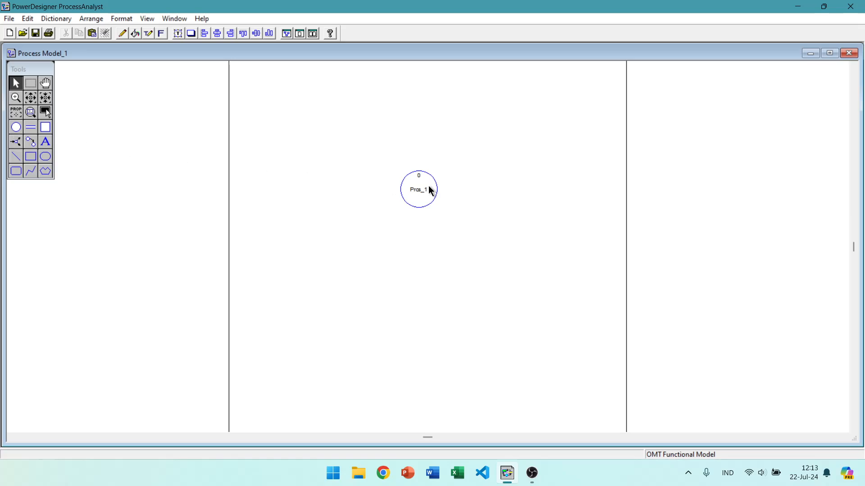
Place three external entities around the process: one at its upper left, one at its upper right and one below it.
left_click(45, 130)
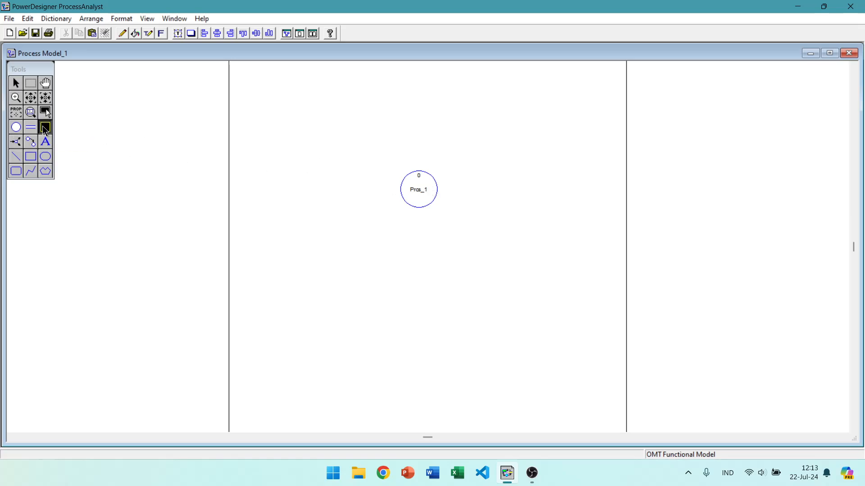
left_click(317, 147)
left_click(533, 144)
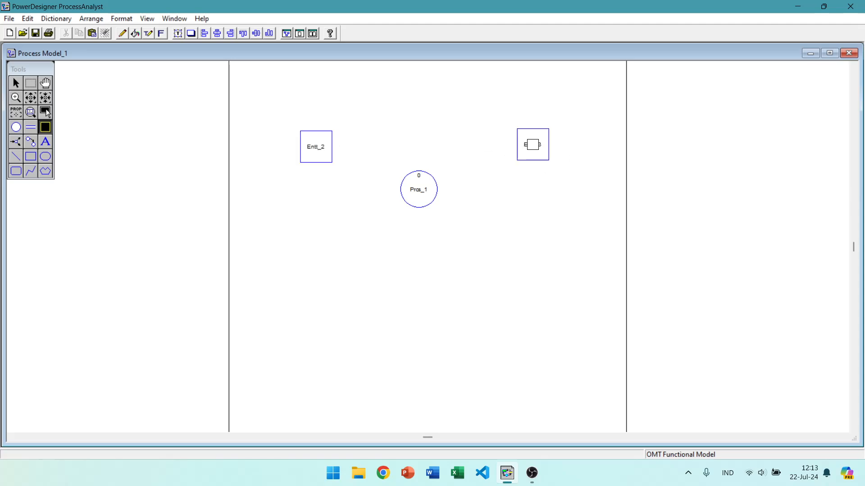
left_click(414, 274)
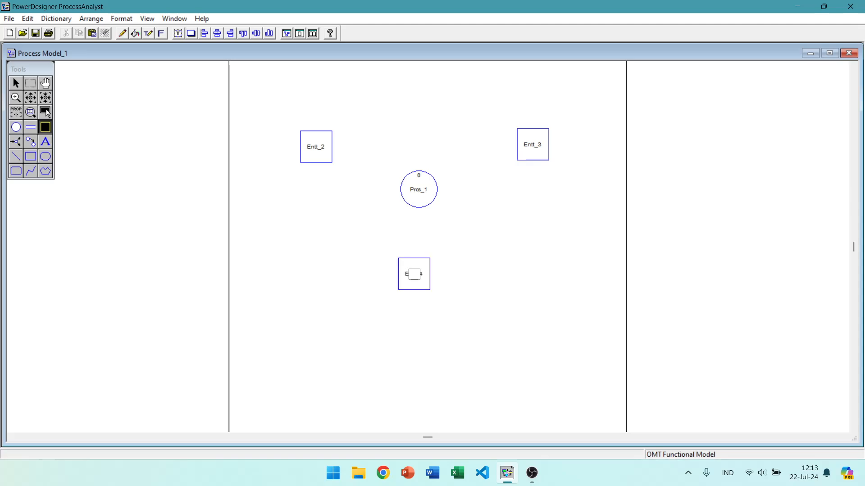
Draw a data flow from each of the three external entities to the process Prcs_1.
left_click(30, 141)
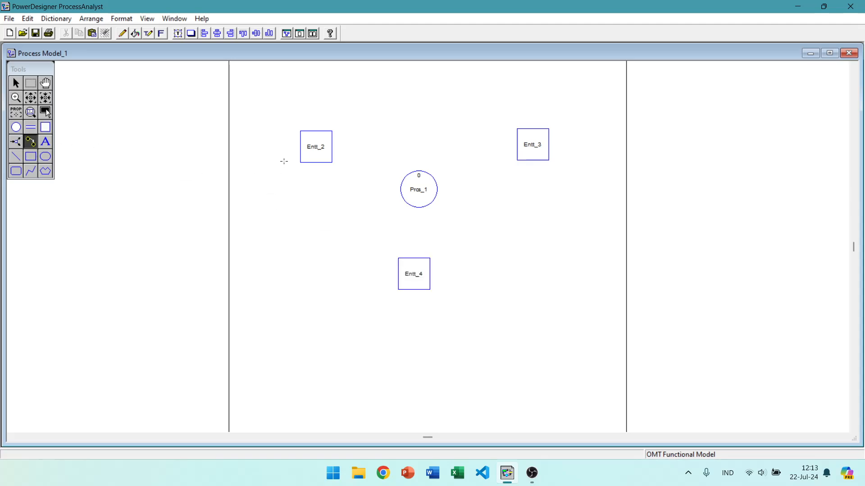
left_click_drag(329, 146, 424, 185)
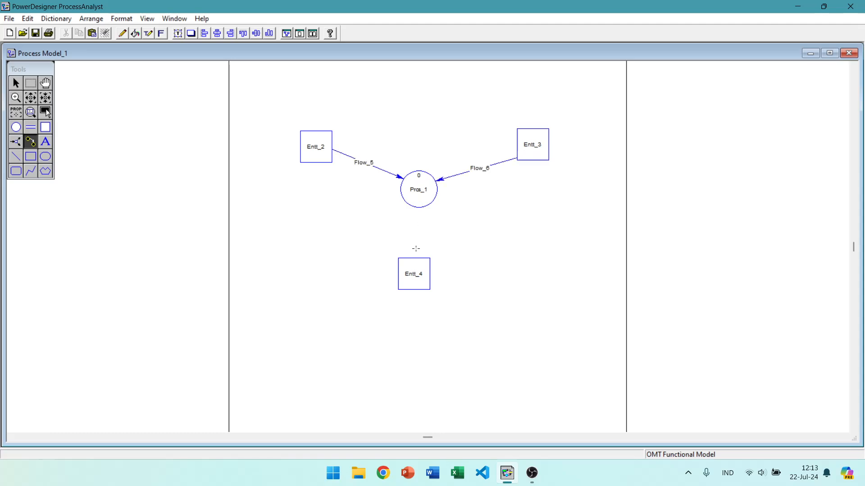
left_click_drag(410, 267, 416, 196)
right_click(413, 182)
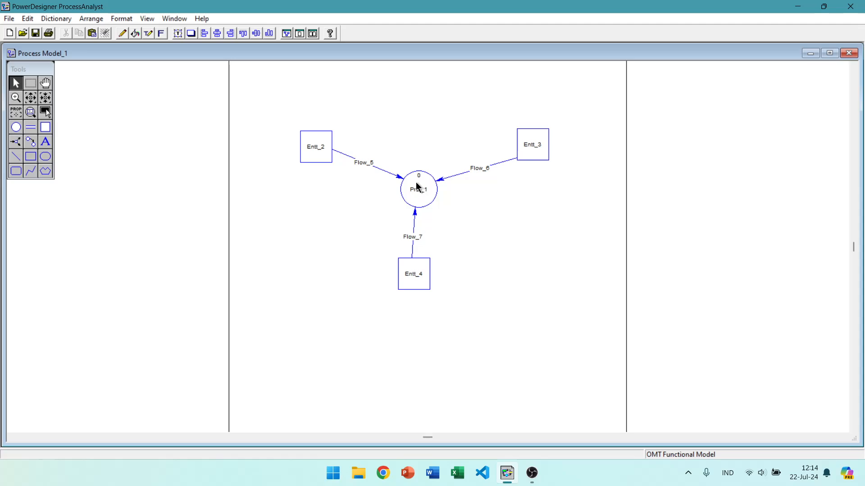
Decompose the process Prcs_1 into its own subprocess diagram.
left_click(417, 187)
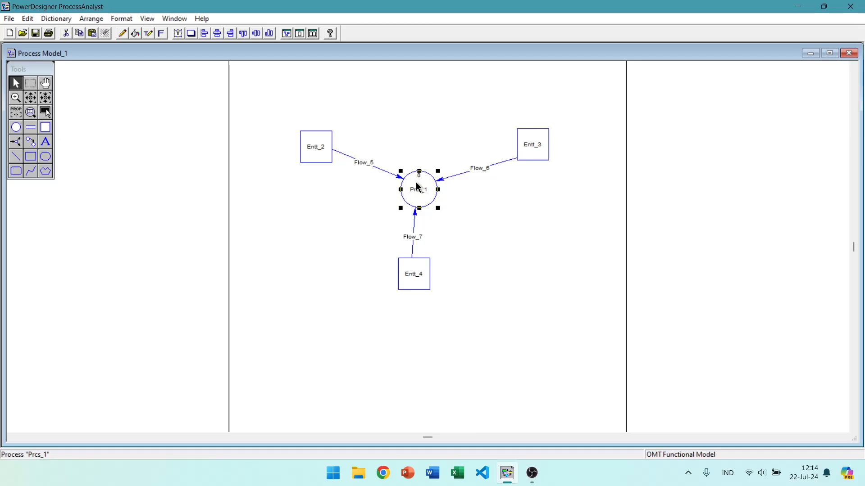
right_click(418, 185)
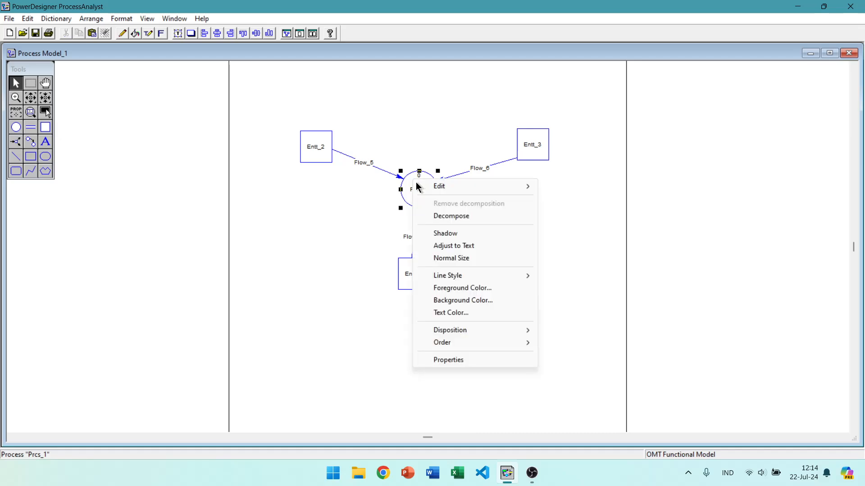
left_click(443, 216)
Spread the entities apart on the page: Entt_2 at the upper left, Entt_3 at the lower left and Entt_4 at the lower right.
left_click_drag(423, 246, 307, 149)
left_click_drag(439, 263, 315, 311)
left_click_drag(455, 293, 560, 338)
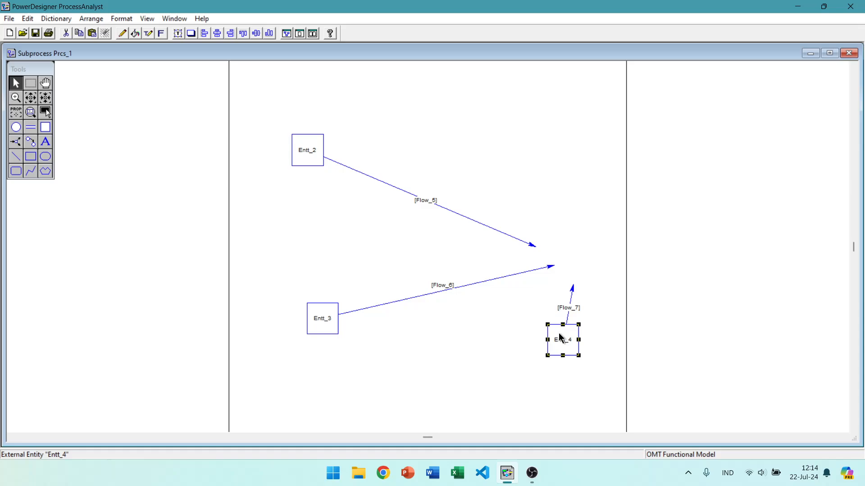
Shorten Flow_5 and Flow_6 by pulling their arrow ends back to the middle of the page.
left_click(482, 282)
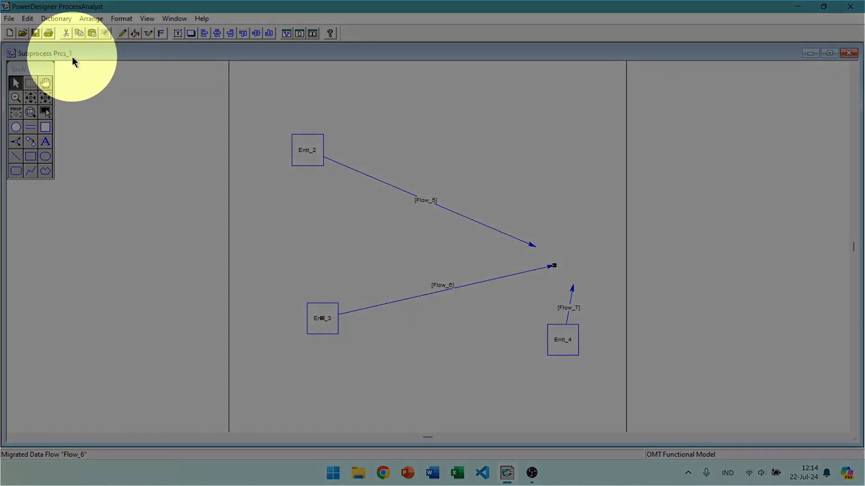
left_click(457, 197)
left_click(520, 242)
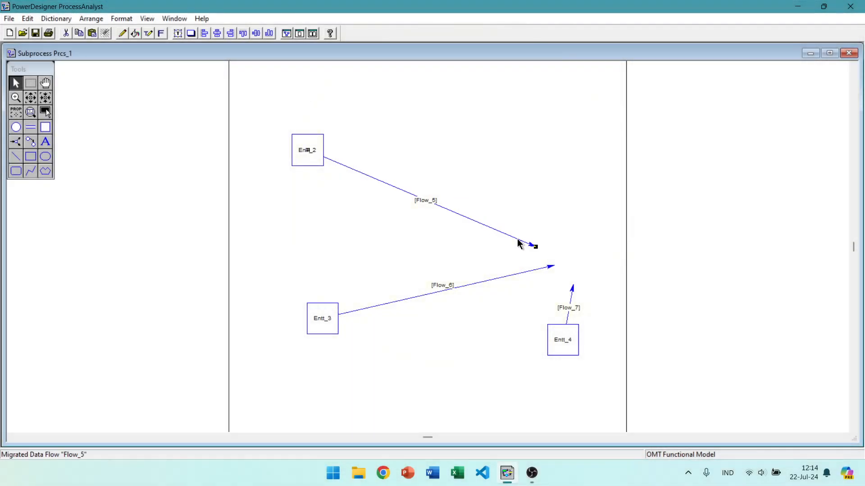
left_click_drag(535, 247, 419, 177)
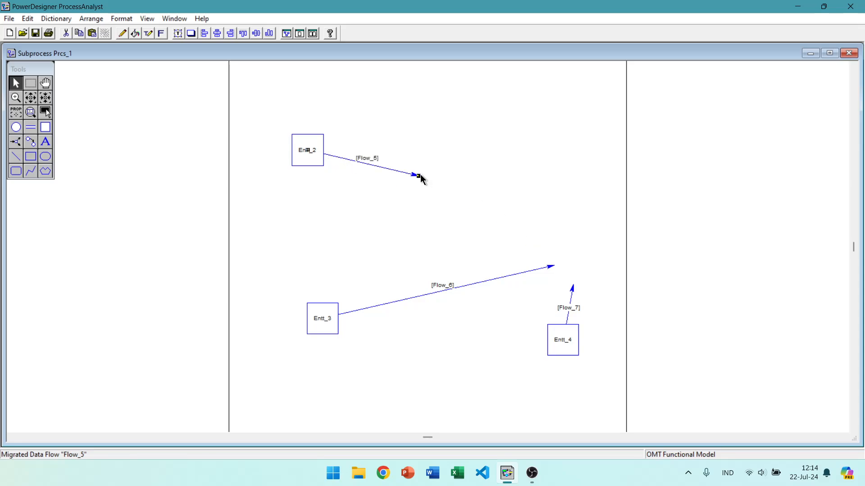
left_click(512, 275)
left_click_drag(555, 267, 442, 301)
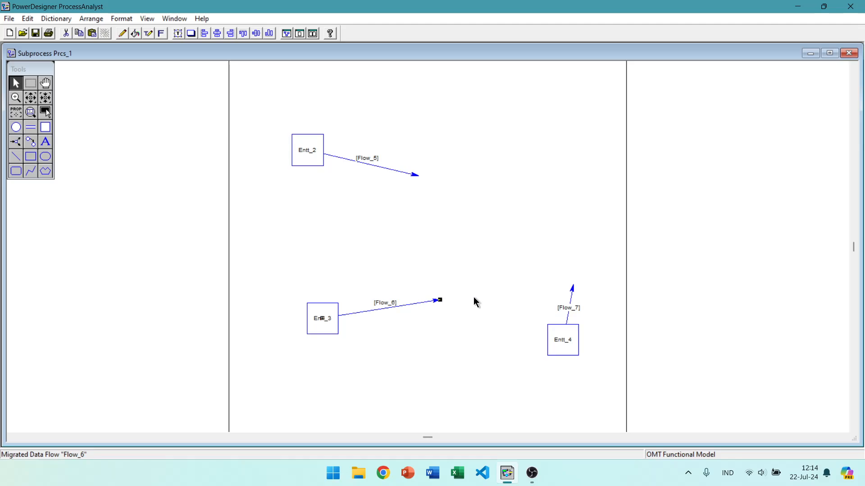
Place three processes in a vertical column down the middle of the subprocess diagram.
left_click(17, 129)
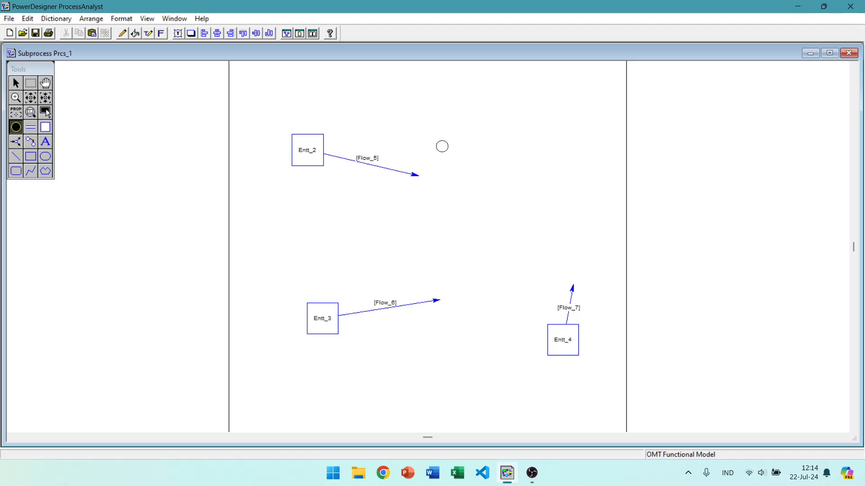
left_click(442, 146)
left_click(443, 210)
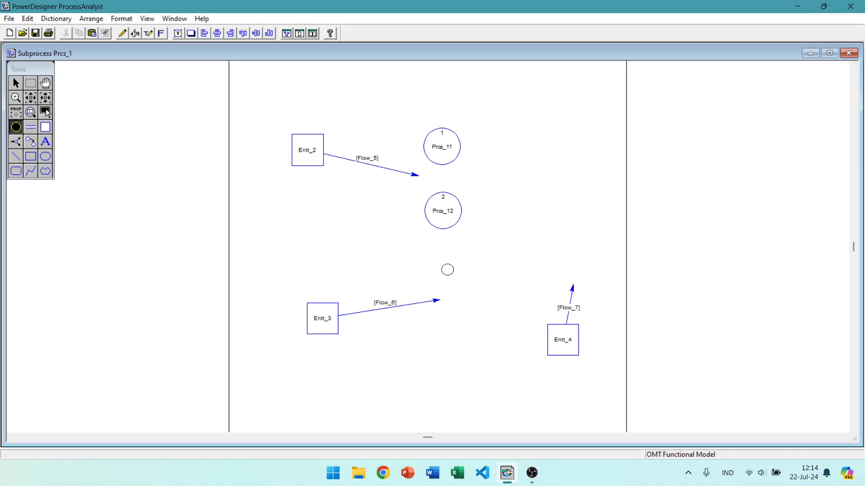
left_click(447, 269)
right_click(443, 145)
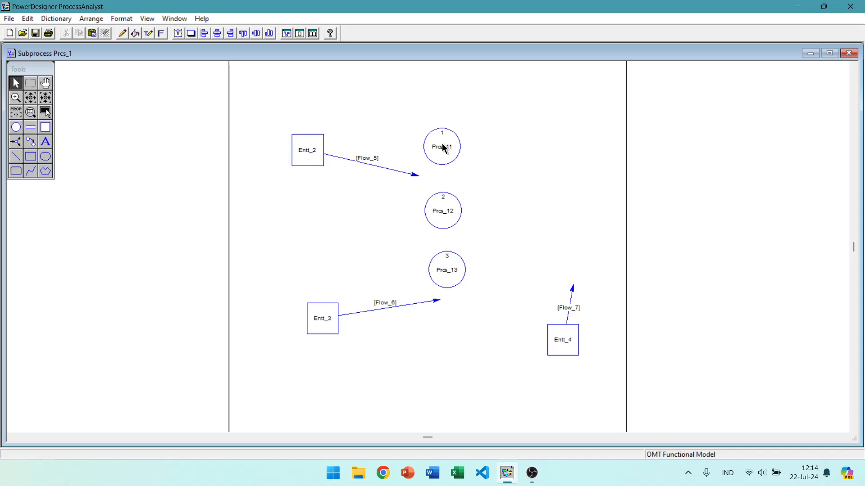
Rename the topmost process Prcs_11 to Entry Mahasiswa.
left_click(443, 148)
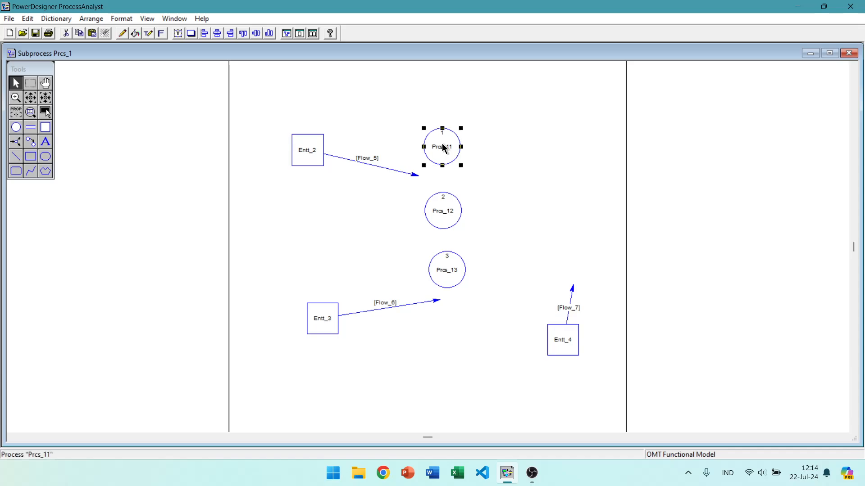
double_click(443, 147)
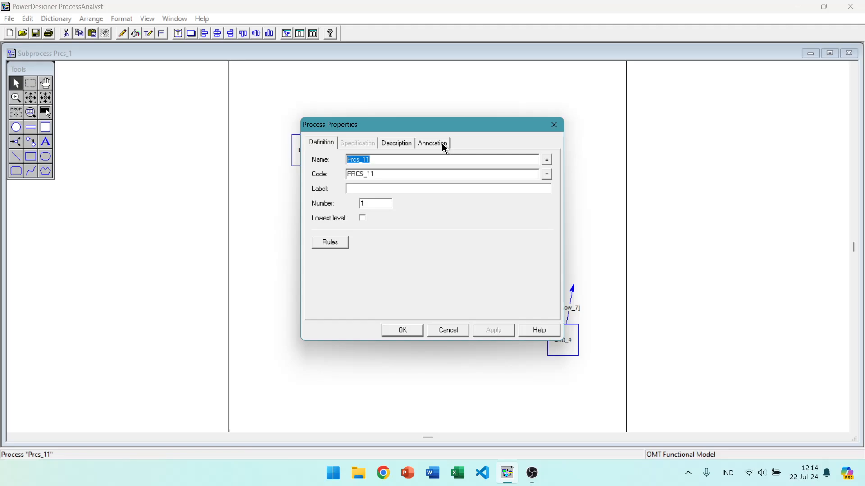
type("Entry Mahasiswa")
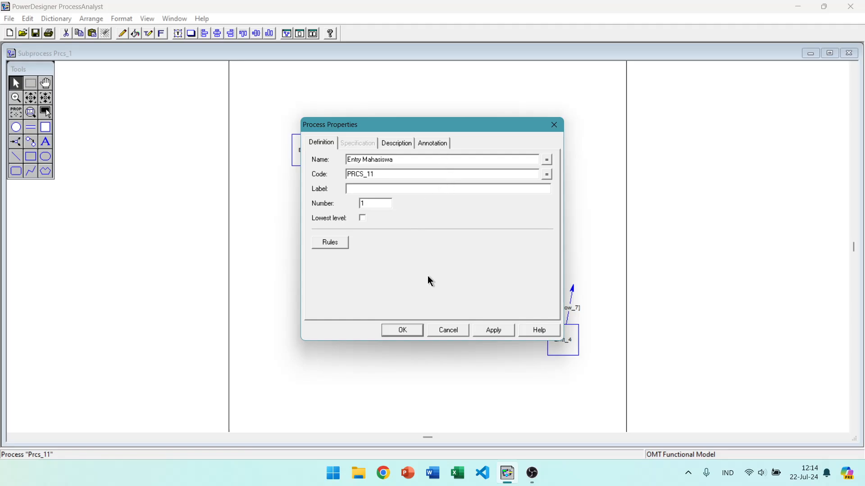
left_click(494, 330)
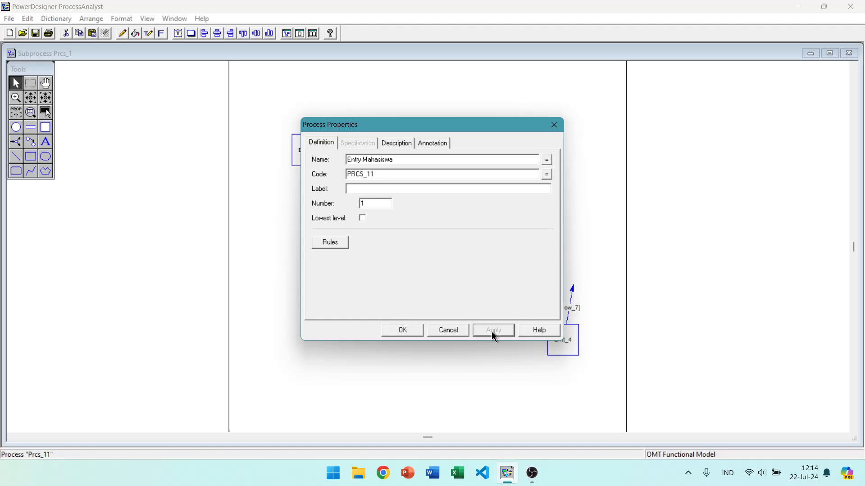
left_click(404, 331)
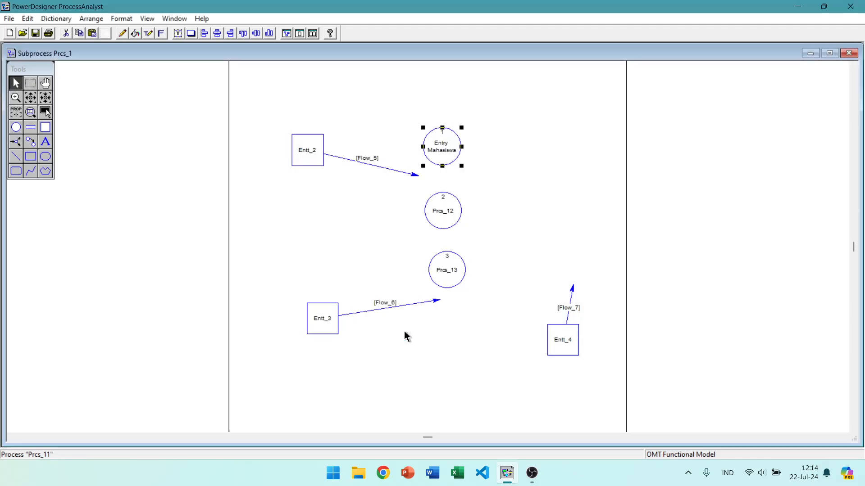
Attach the arrow end of Flow_5 to the Entry Mahasiswa process.
left_click(403, 173)
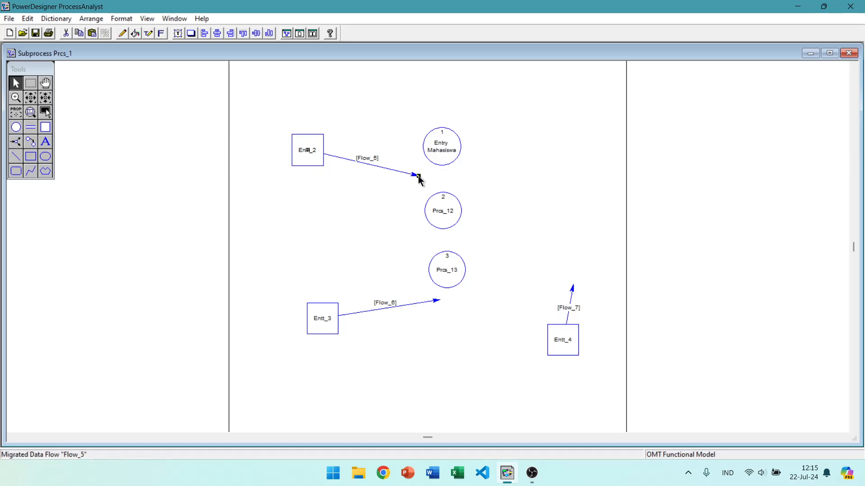
left_click(448, 148)
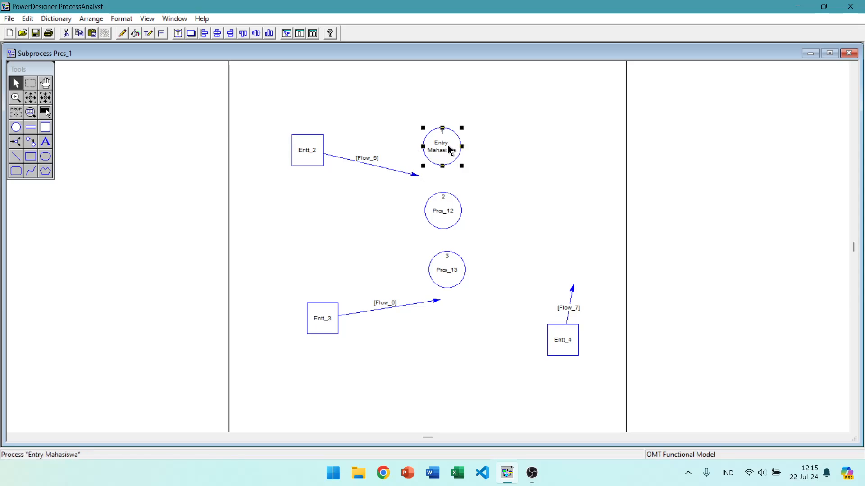
left_click(394, 172)
left_click(394, 170)
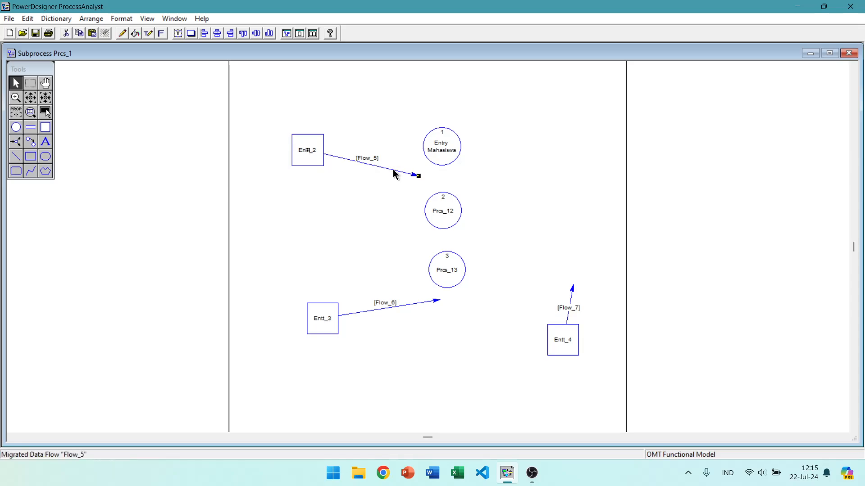
left_click_drag(417, 175, 436, 152)
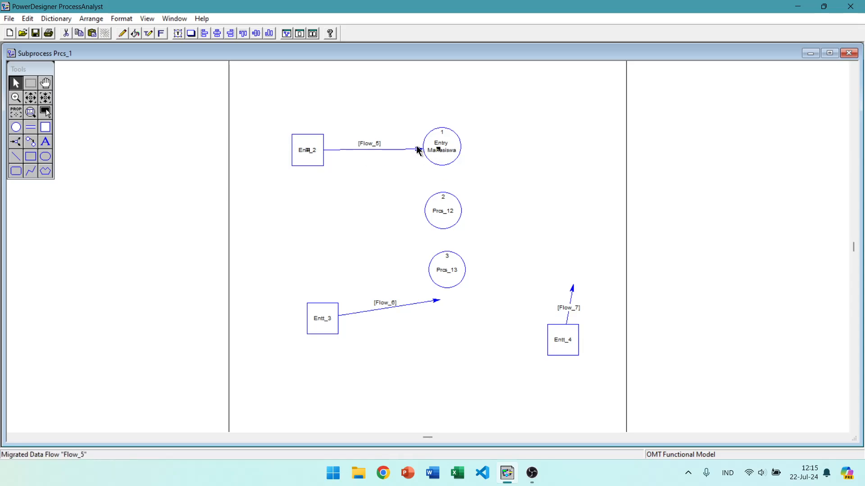
Rename the data flow between Entt_2 and Entry Mahasiswa to data Mahasiswa.
double_click(374, 149)
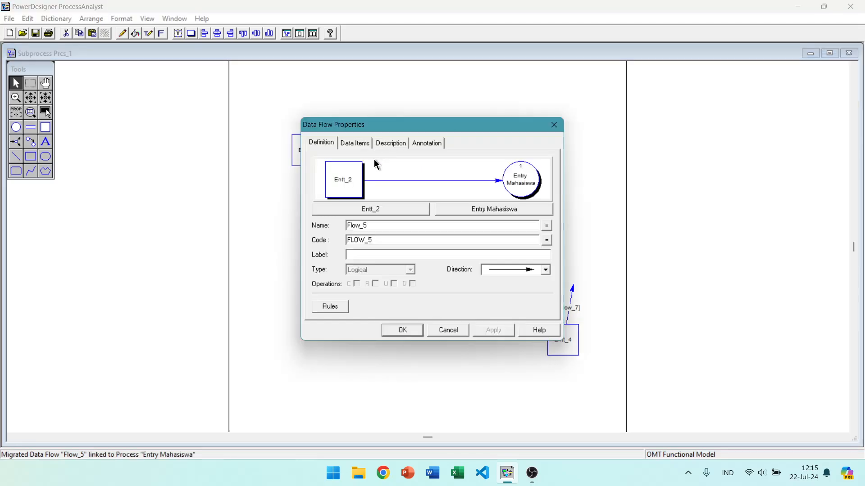
double_click(373, 226)
type("data Mahasiswa")
left_click(410, 330)
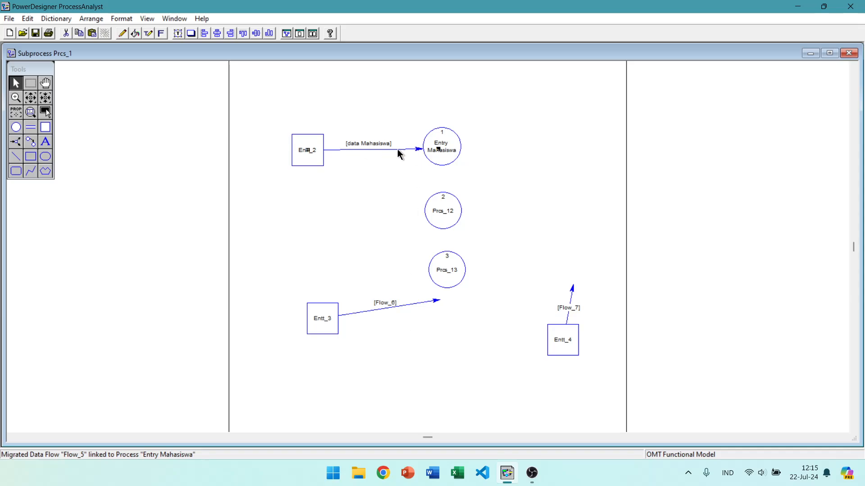
Rename the external entity Entt_2 to Akademik.
double_click(307, 142)
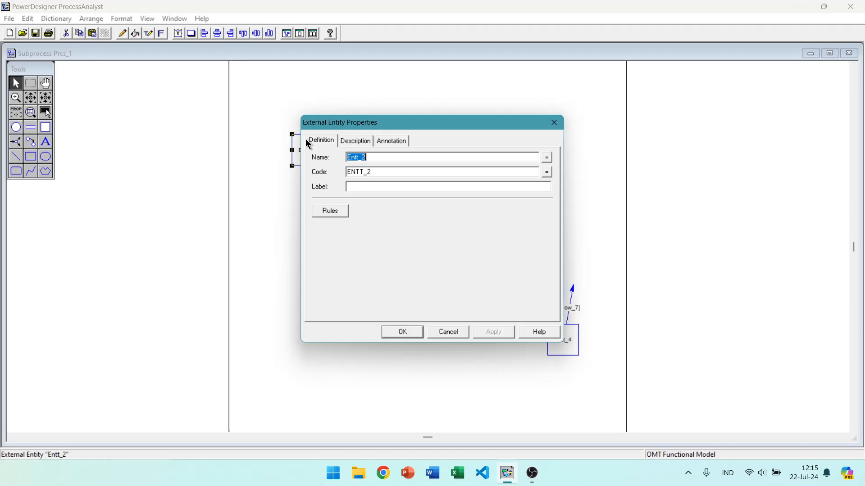
type("Mahasiswa")
key("BackSpace")
key("BackSpace")
key("BackSpace")
key("BackSpace")
key("BackSpace")
key("BackSpace")
key("BackSpace")
key("BackSpace")
key("BackSpace")
type("Akademik")
left_click(402, 332)
left_click(445, 140)
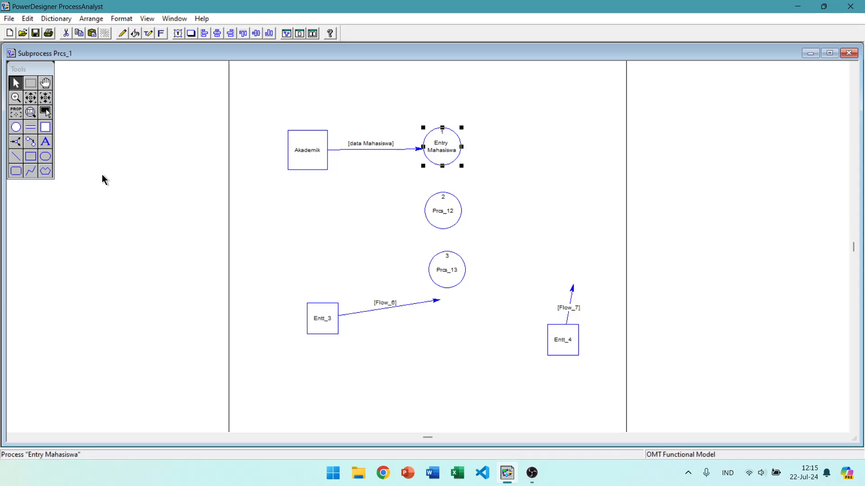
Add a data store beside the Entry Mahasiswa process and draw a data flow from the process to it.
left_click(30, 127)
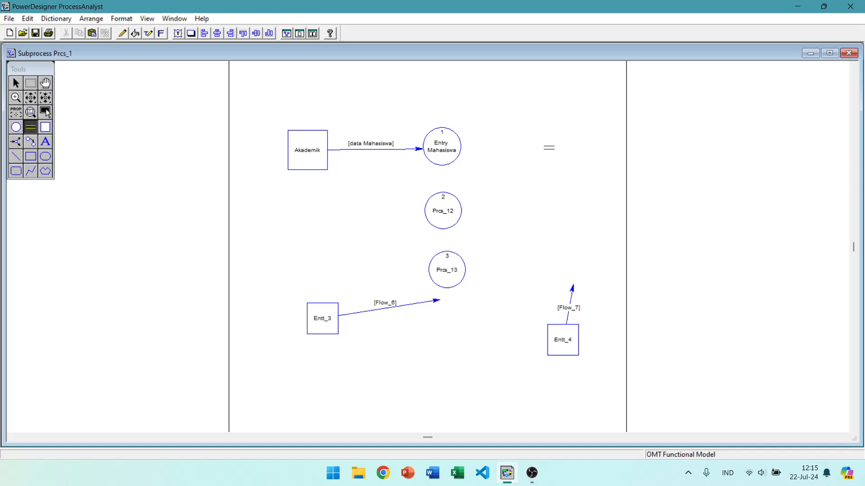
left_click(548, 148)
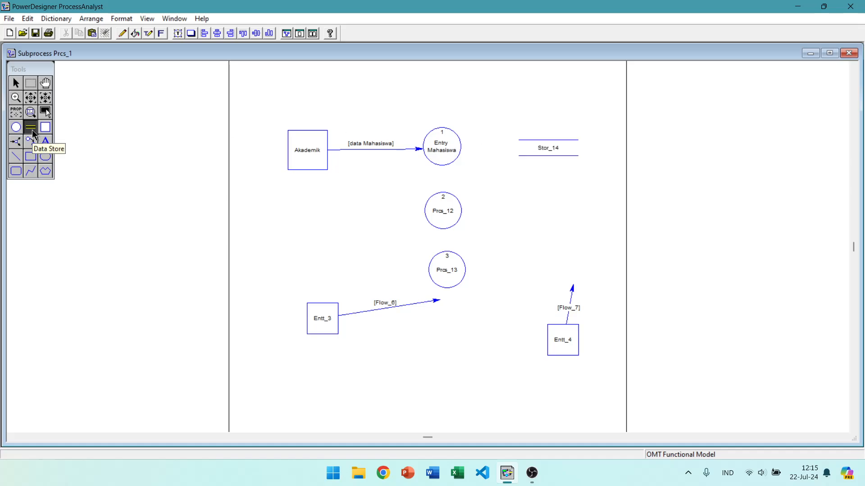
left_click(30, 141)
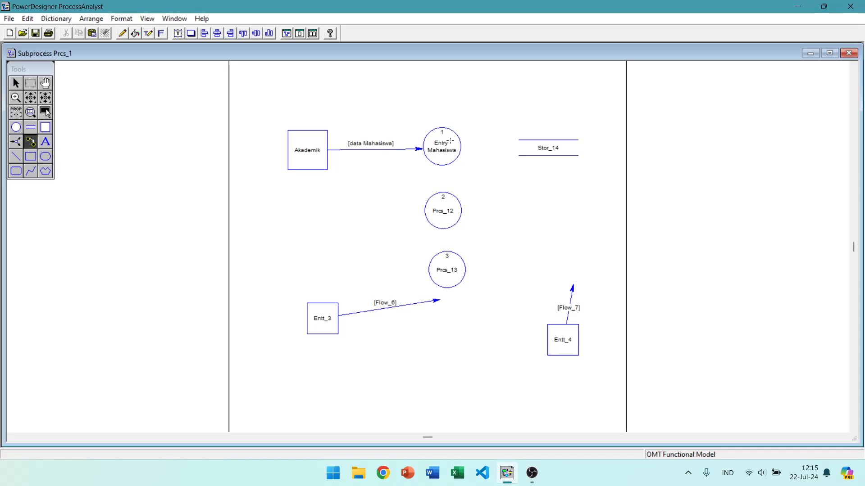
left_click_drag(550, 147, 543, 151)
right_click(543, 152)
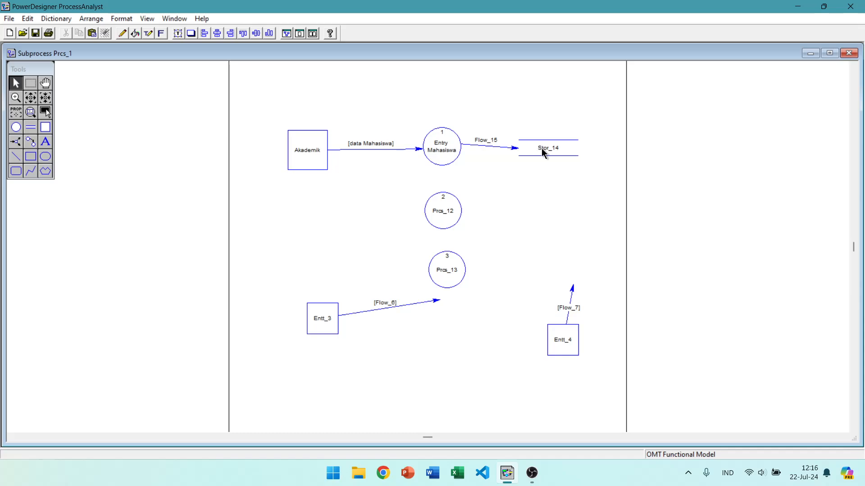
Rename the data flow from Entry Mahasiswa to the new data store to data Mahasiswa.
double_click(501, 147)
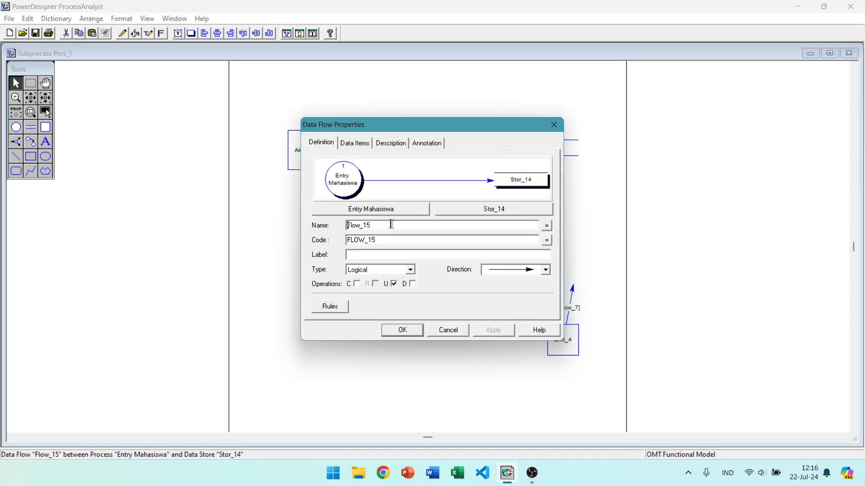
left_click_drag(390, 224, 346, 225)
type("data Mahasiswa")
left_click(402, 330)
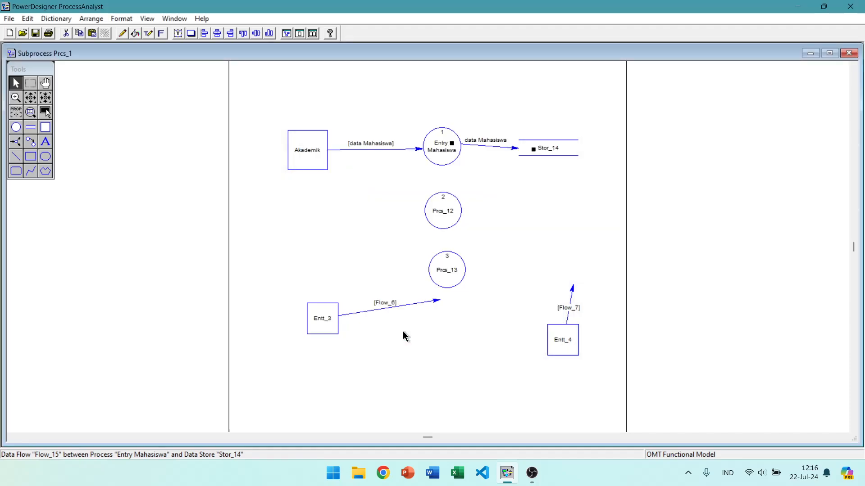
Rename the data store Stor_14 to Mahasiswa.
double_click(557, 154)
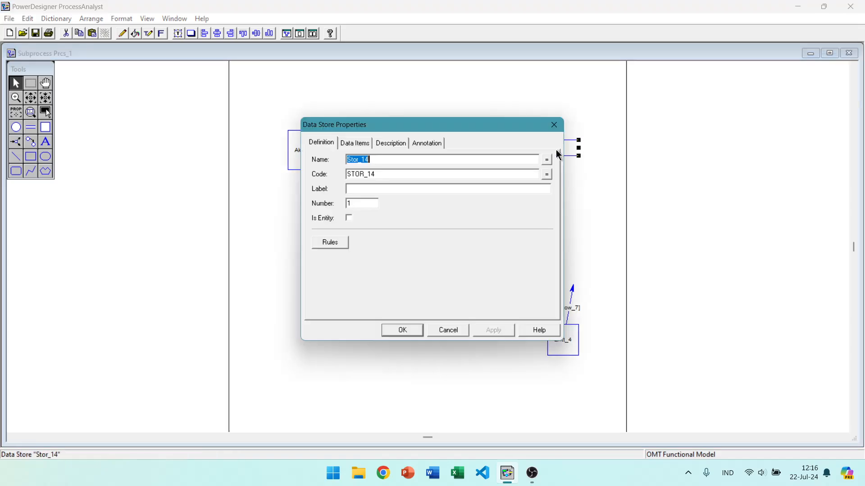
type("Mahasiswa")
left_click(409, 330)
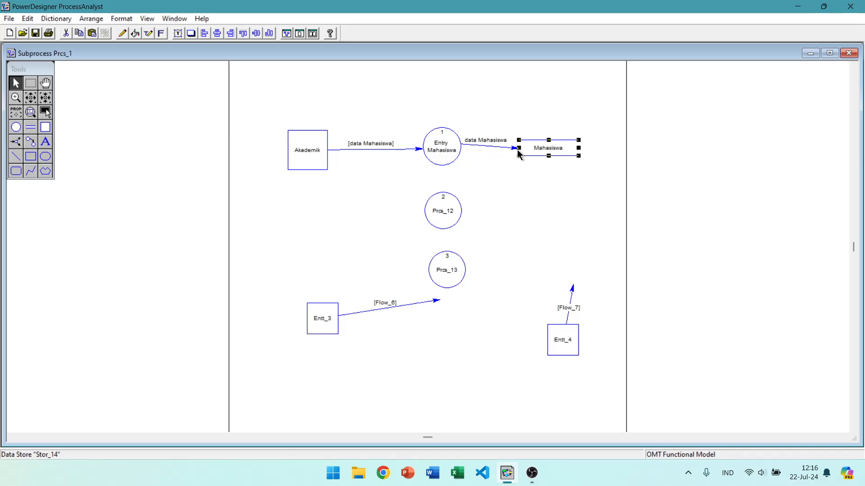
left_click(478, 146)
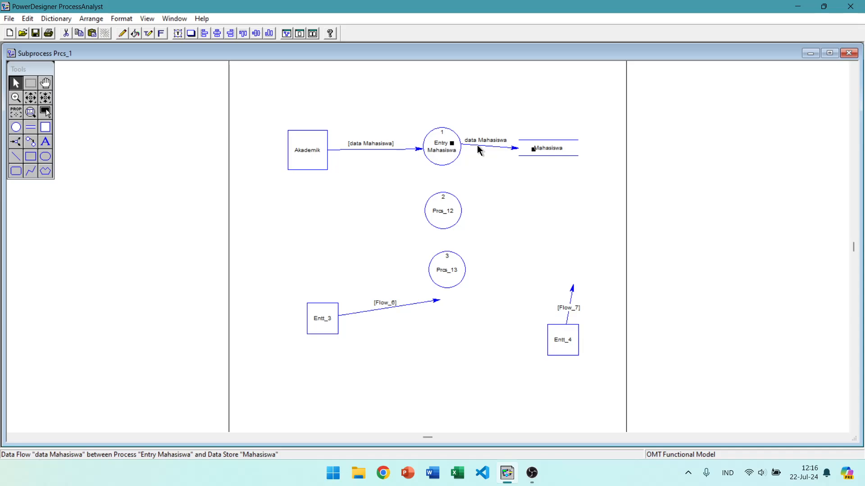
left_click(572, 151)
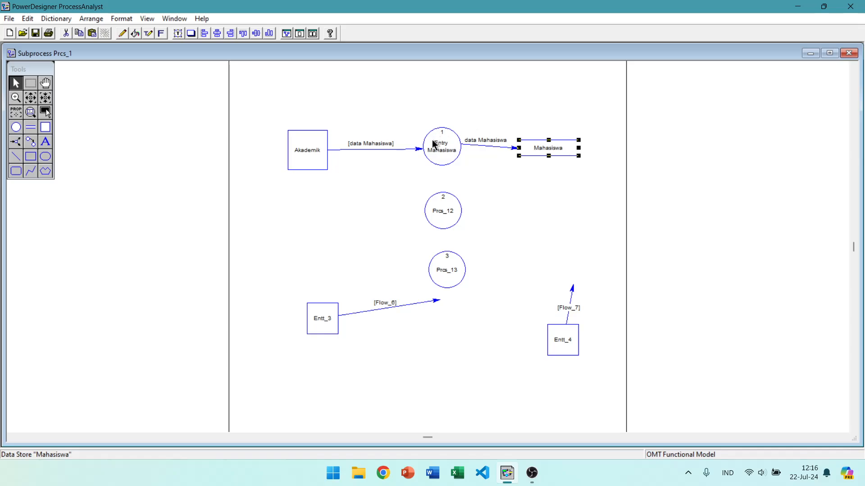
left_click(443, 145)
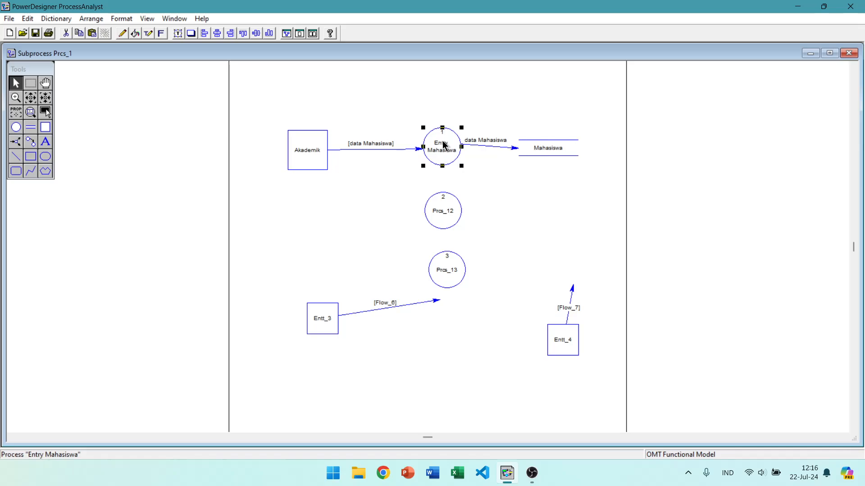
left_click(494, 146)
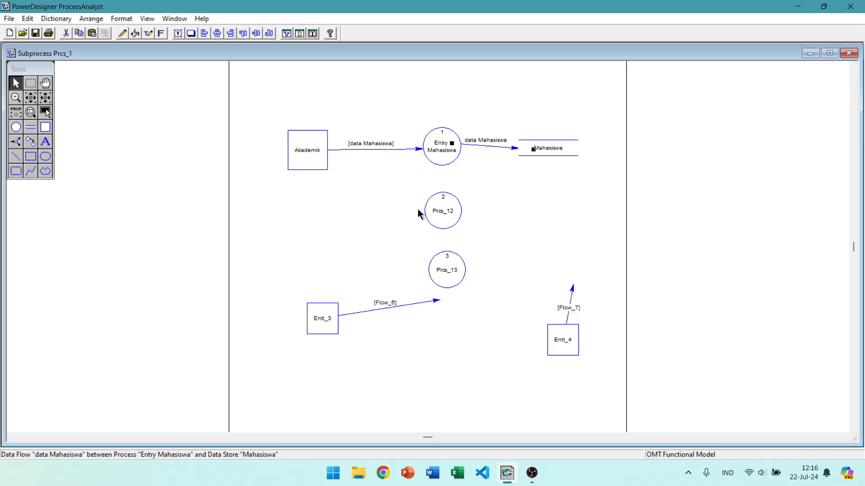
left_click(444, 159)
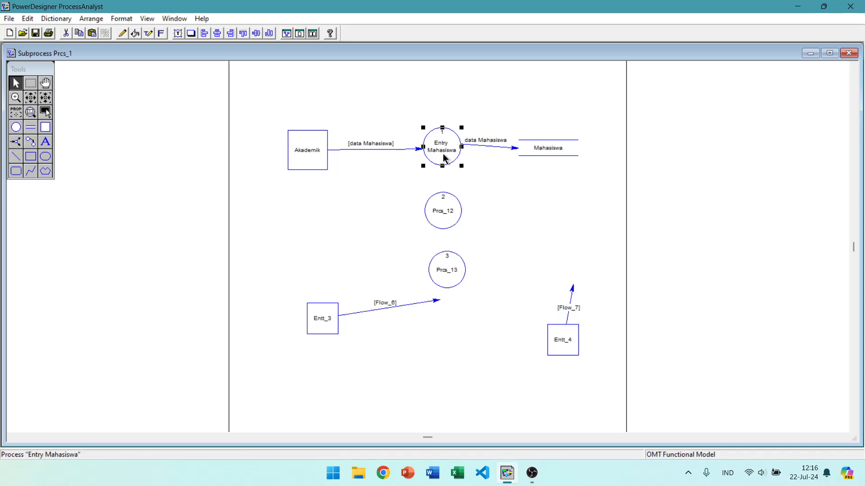
Add a second data store below the Akademik entity and name it Dosen.
left_click(31, 127)
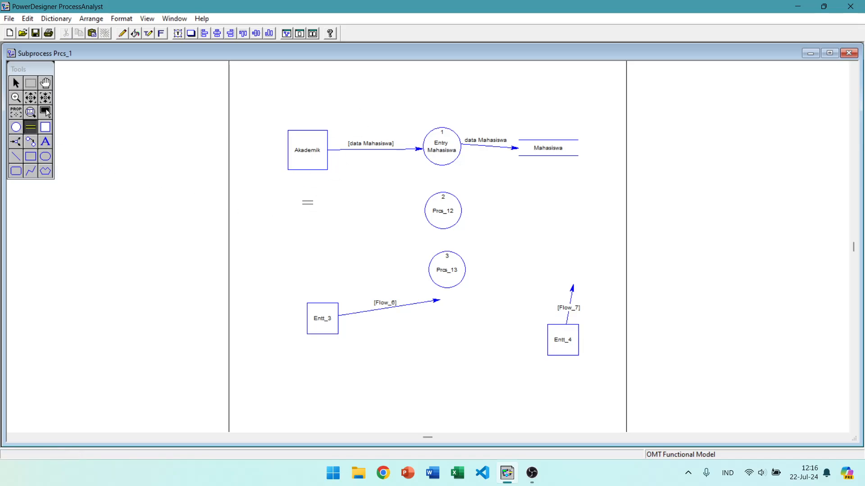
left_click(308, 203)
right_click(307, 202)
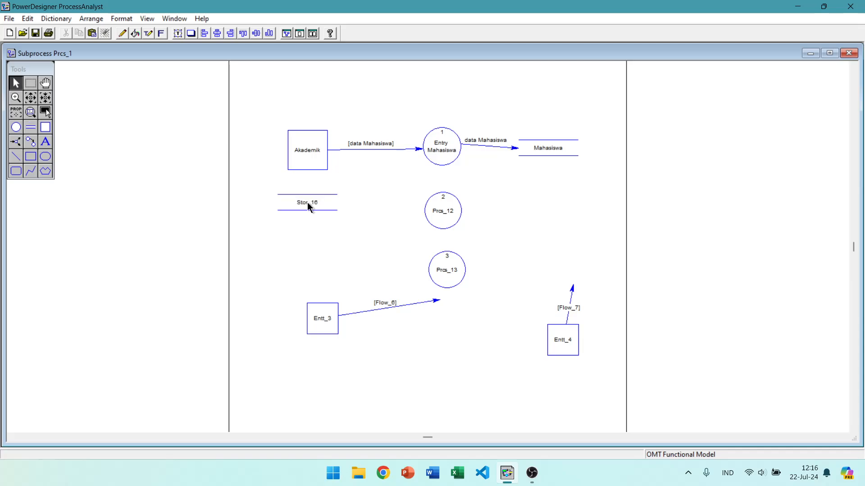
double_click(307, 202)
type("Dosen")
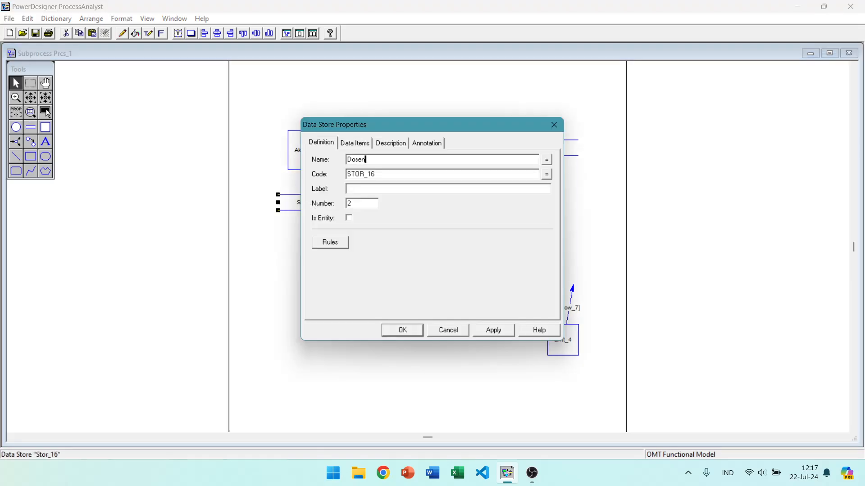
left_click(407, 329)
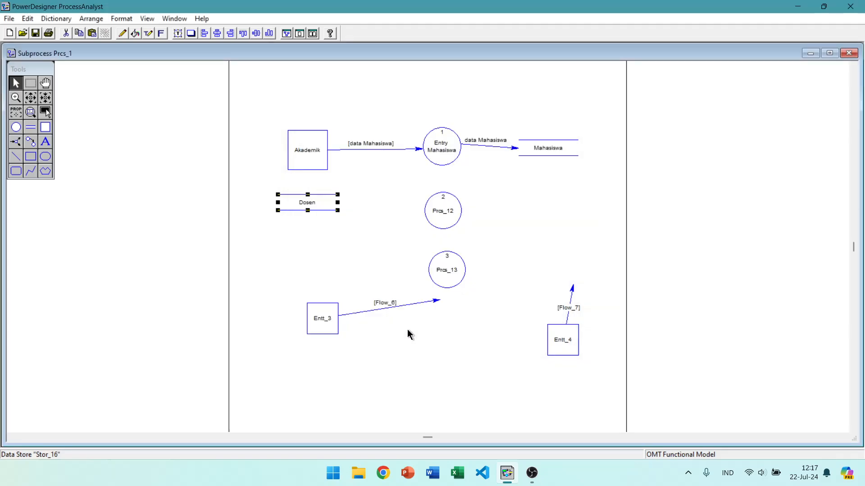
Draw a data flow from the Dosen data store to the Entry Mahasiswa process and name it data dosen.
left_click(30, 141)
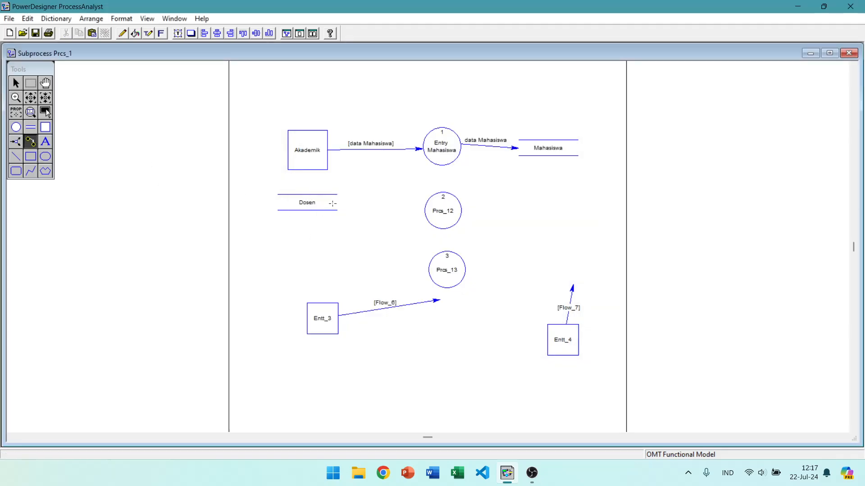
left_click_drag(333, 203, 432, 157)
right_click(379, 180)
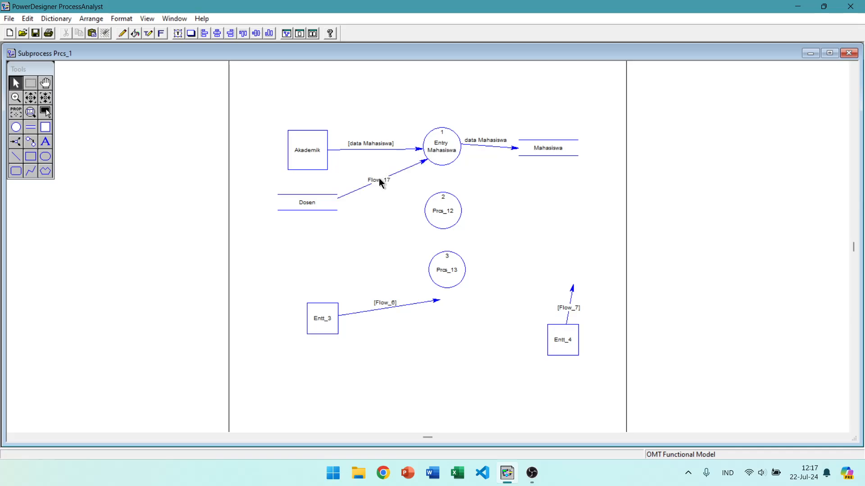
double_click(379, 182)
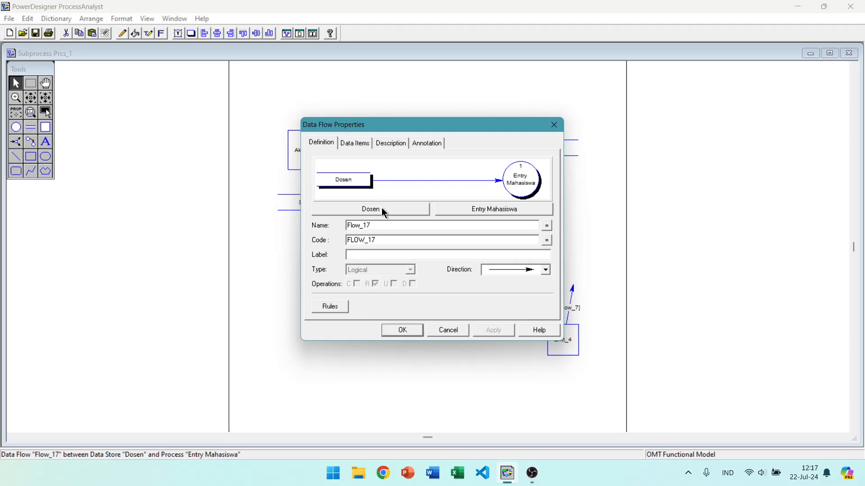
left_click_drag(381, 224, 322, 235)
type("data dosen")
left_click(403, 330)
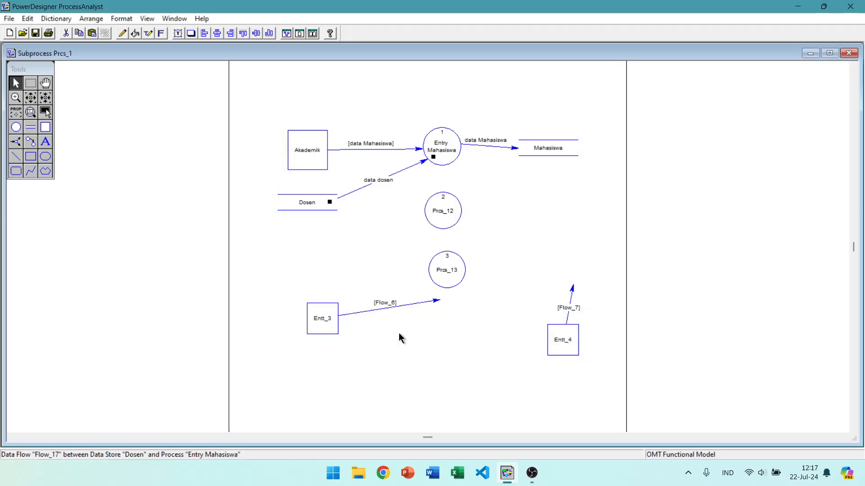
left_click(448, 145)
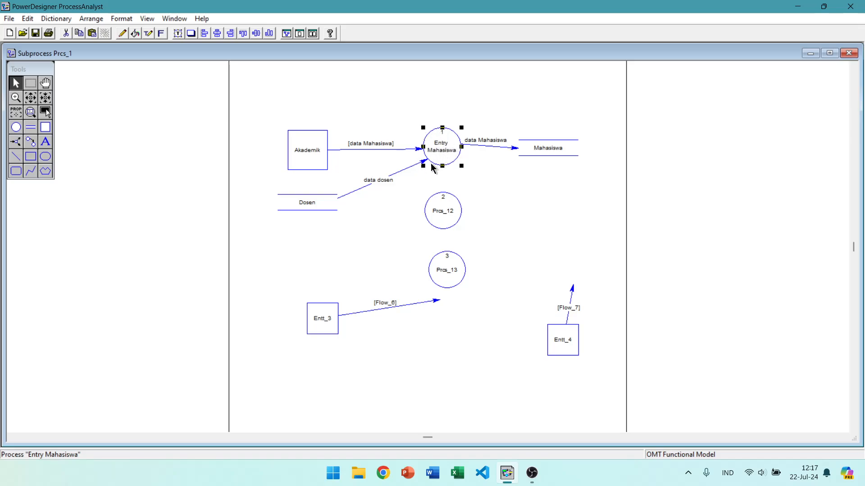
left_click(563, 151)
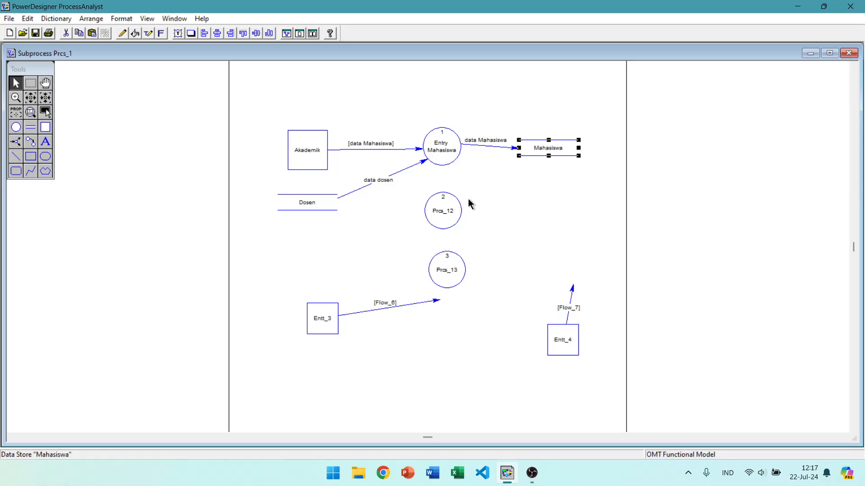
Rename process 2, Prcs_12, to Laporan Mahasiswa and shift it slightly away from Entry Mahasiswa.
double_click(442, 219)
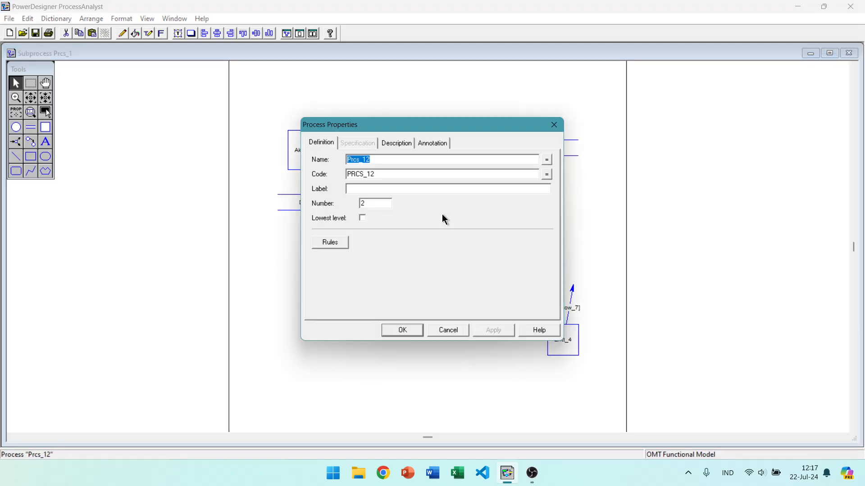
type("Laporan Mahasiswa")
left_click(407, 330)
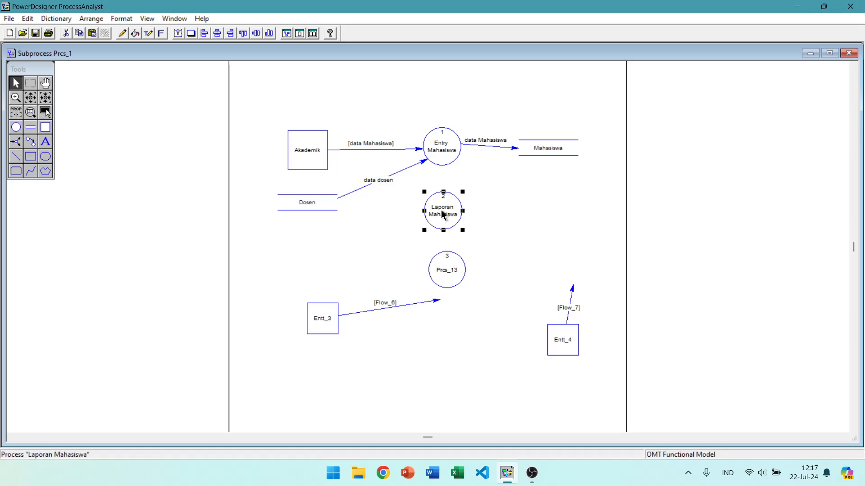
left_click_drag(442, 216, 437, 219)
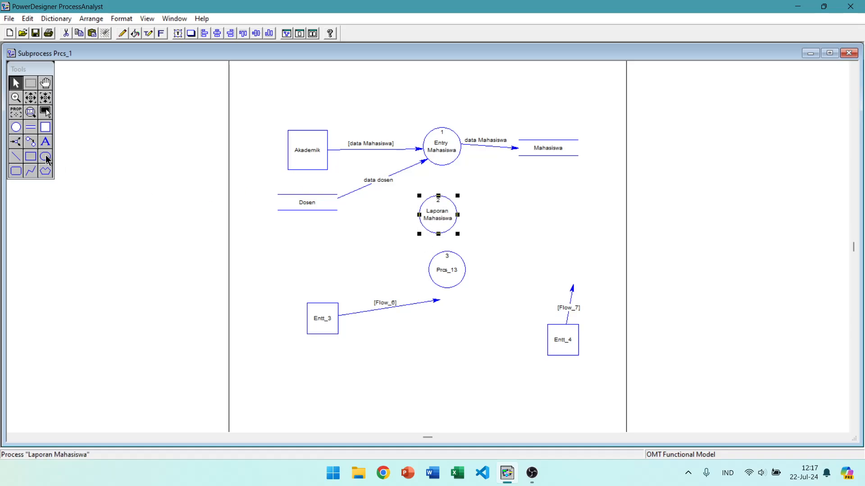
Draw bent data flows from the Mahasiswa data store to Laporan Mahasiswa and from Laporan Mahasiswa around Dosen to the Akademik entity.
left_click(31, 143)
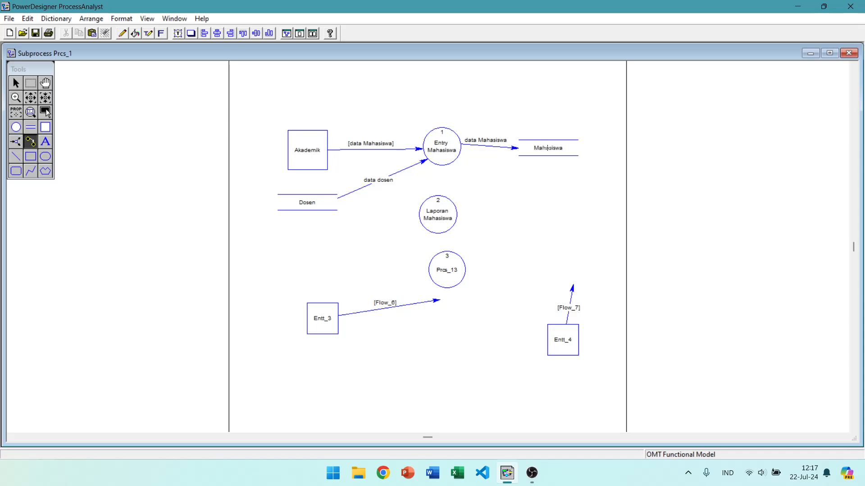
mouse_move(547, 147)
left_mouse_down()
mouse_move(541, 208)
mouse_move(450, 212)
left_mouse_up()
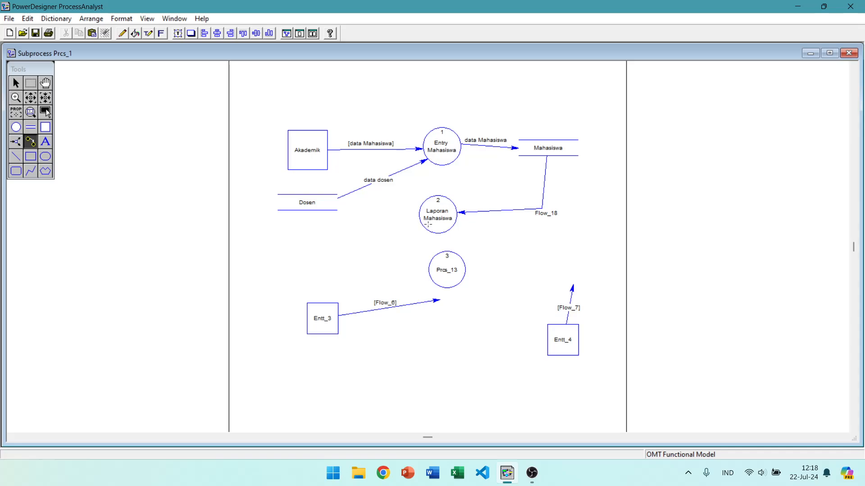
left_click_drag(334, 246, 303, 248)
left_click(295, 160)
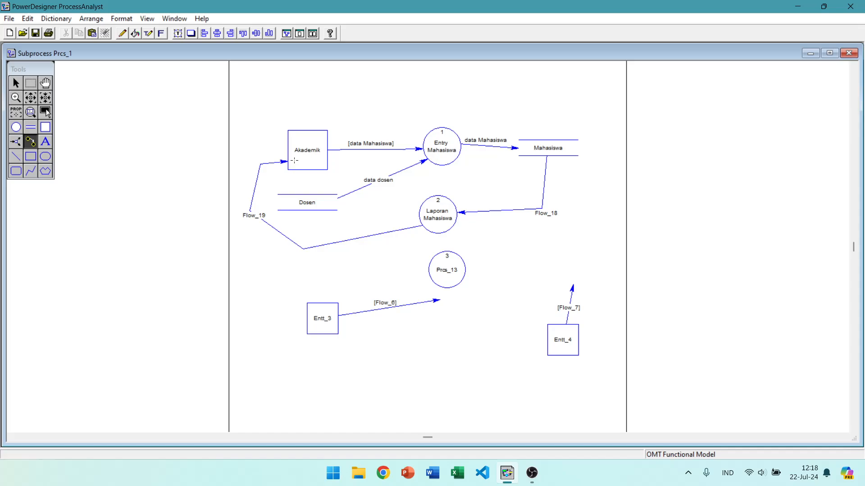
right_click(506, 182)
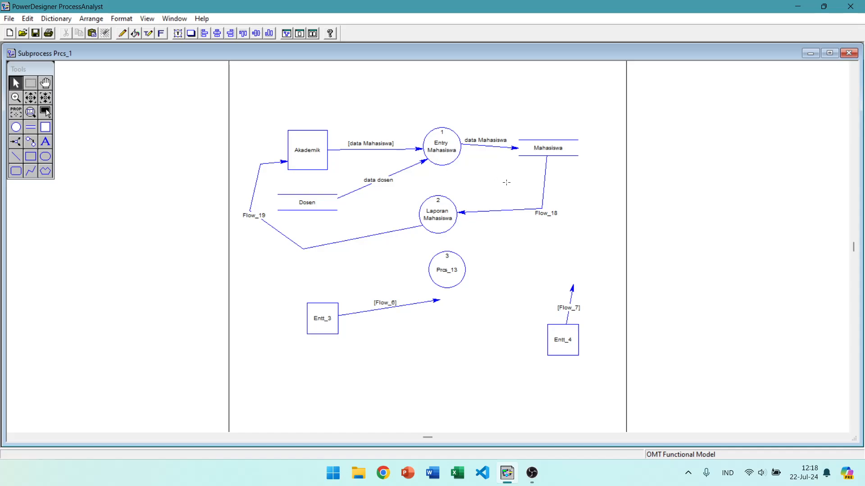
Rename the data flow from the Mahasiswa data store to the Laporan Mahasiswa process to data mahasiswa.
left_click(541, 209)
double_click(542, 210)
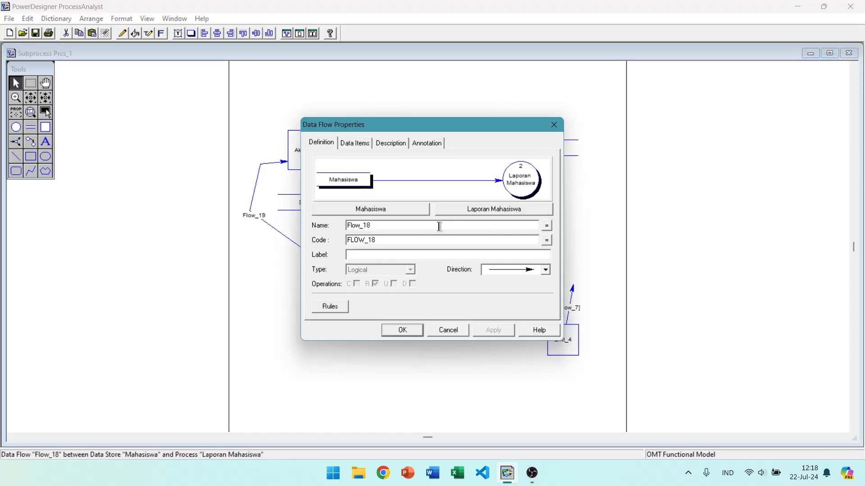
left_click_drag(440, 226, 291, 234)
type("Aka")
key("BackSpace")
key("BackSpace")
key("BackSpace")
type("data maa")
key("BackSpace")
type("hasiswa")
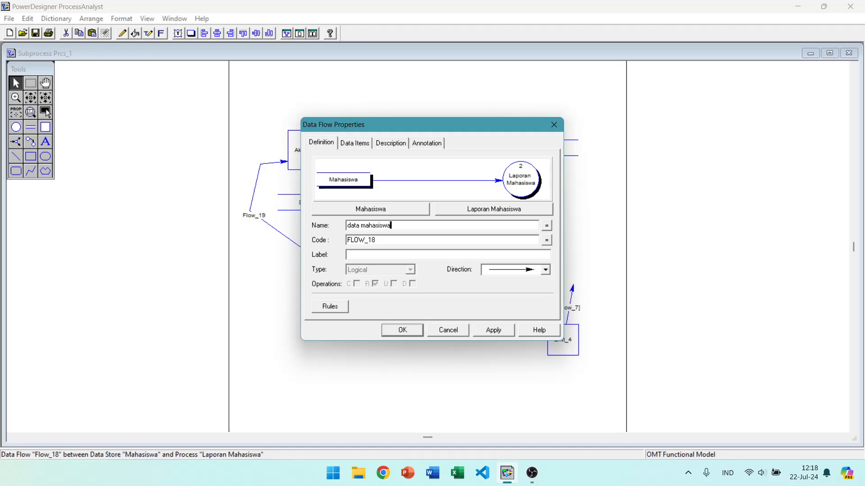
key("Return")
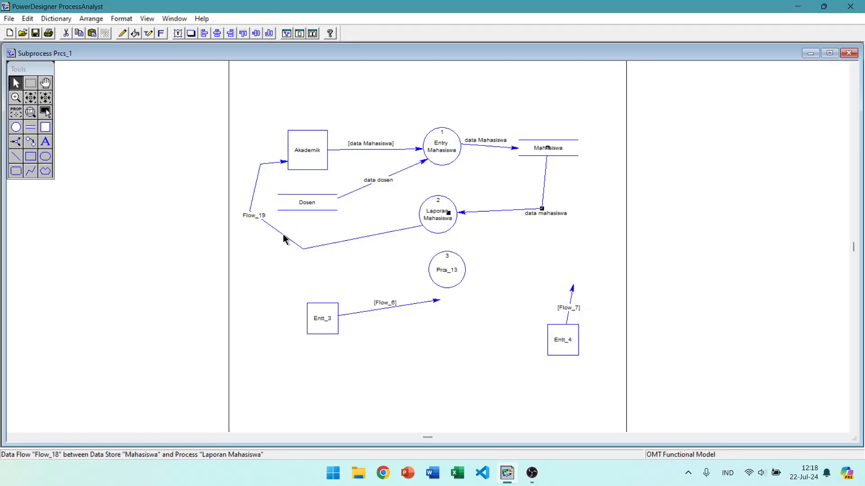
Rename the data flow from the Laporan Mahasiswa process to the Akademik entity to Laporan mahasiswa.
double_click(286, 239)
left_click(378, 226)
left_click_drag(378, 226, 341, 227)
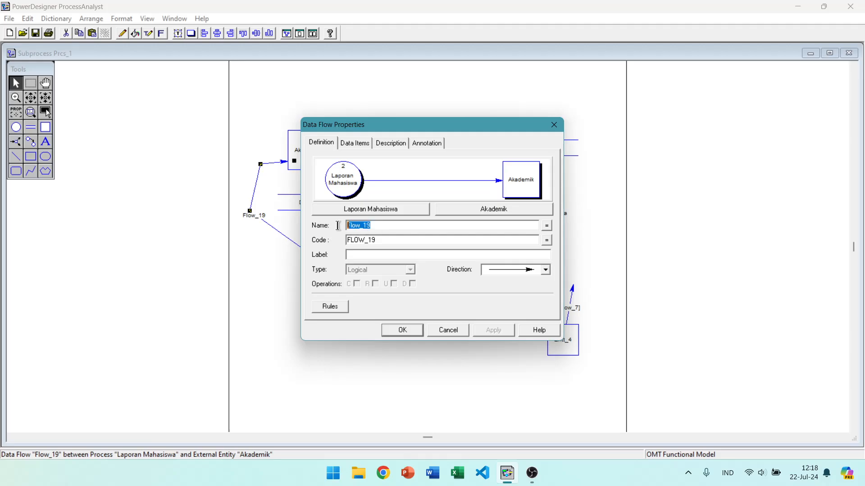
type("Laporan mahasiswa")
key("Return")
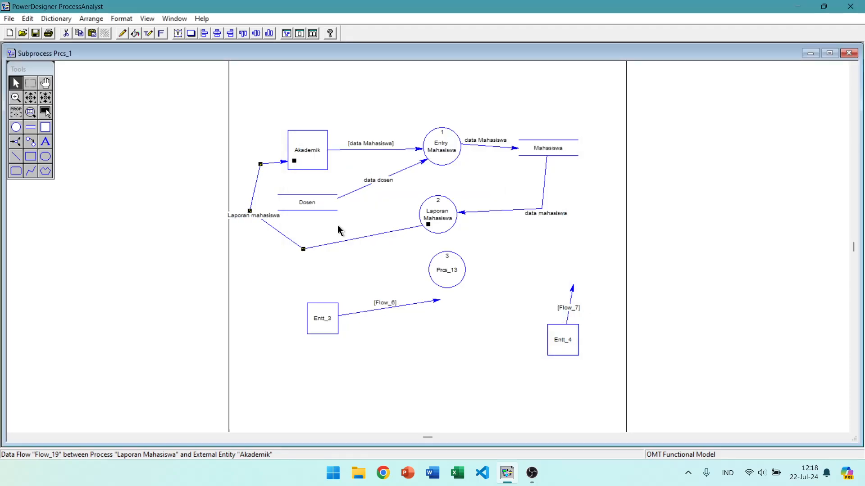
left_click(364, 149)
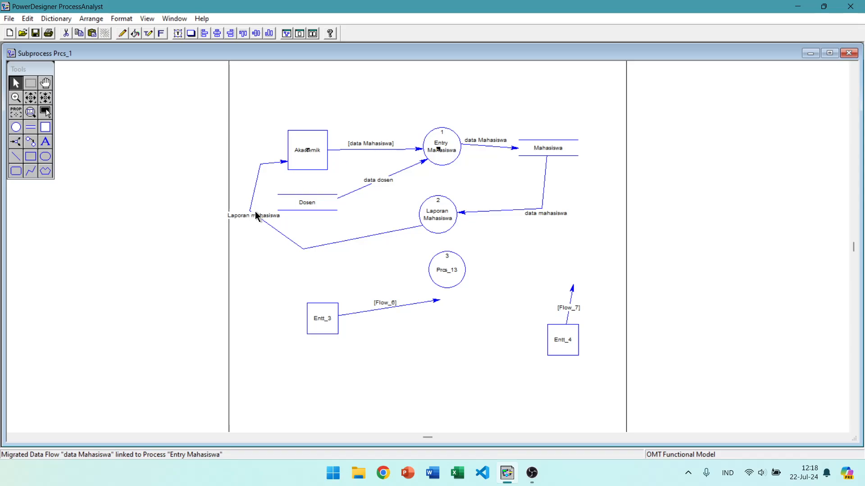
left_click(269, 224)
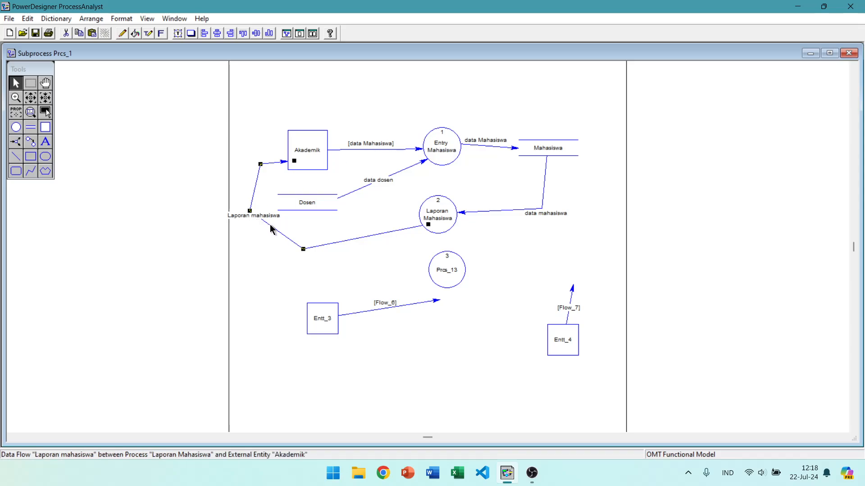
left_click(443, 213)
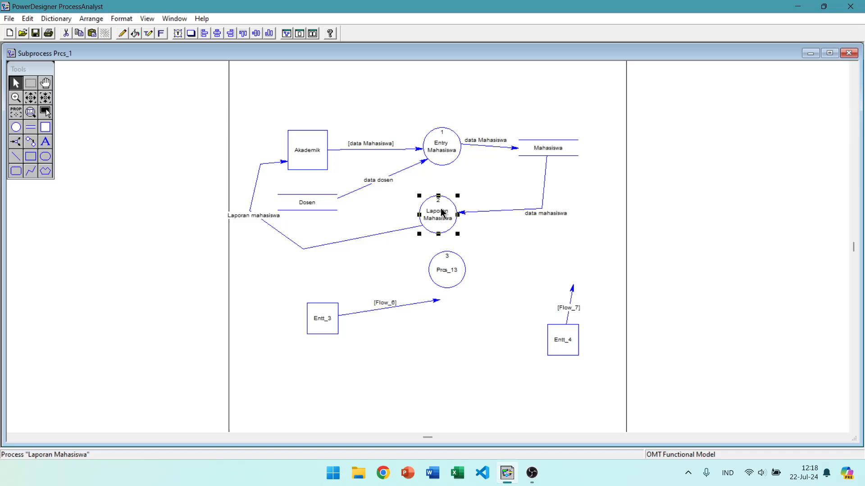
left_click(562, 149)
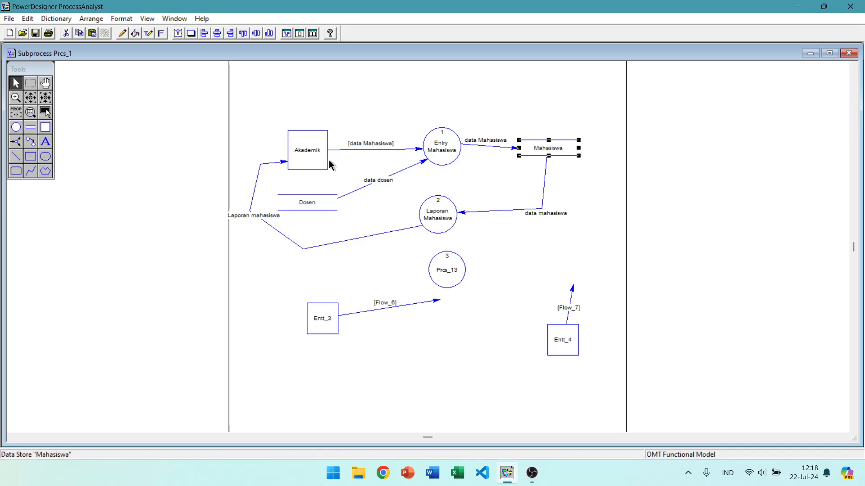
left_click(443, 153)
left_click(311, 162)
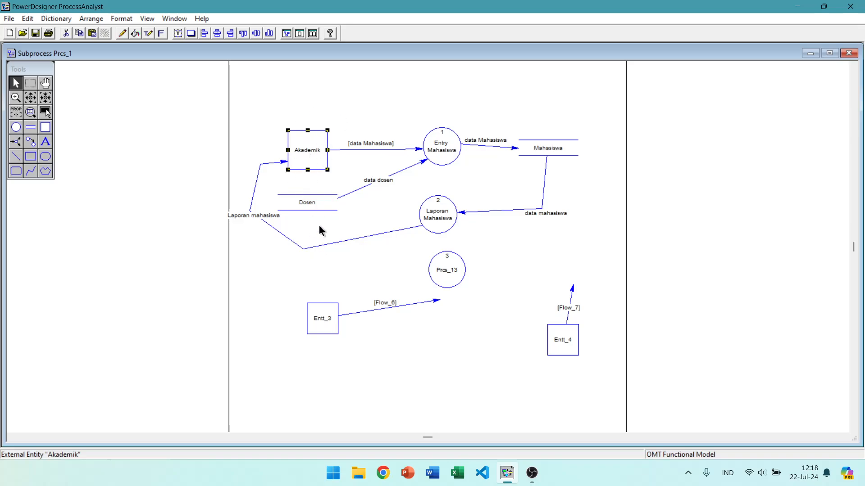
Move the Dosen data store above the Akademik entity and attach its data dosen flow to the upper part of the Entry Mahasiswa process.
left_click(319, 201)
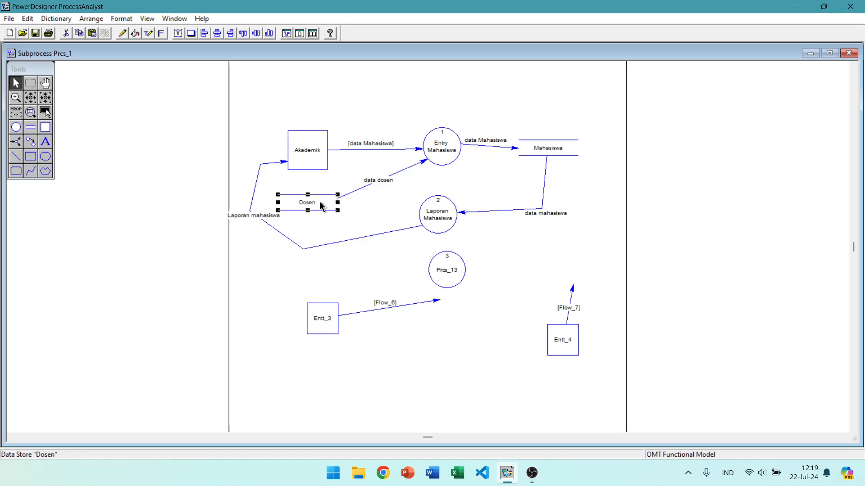
left_click_drag(319, 202, 367, 275)
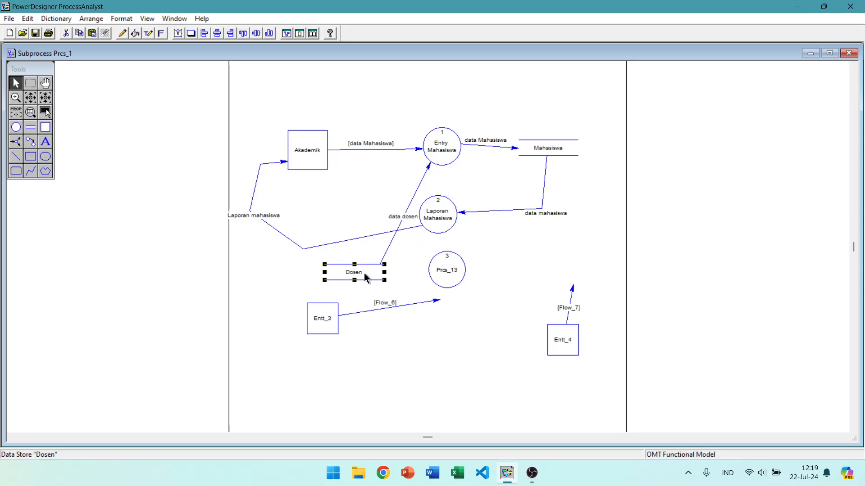
left_click_drag(363, 273, 324, 107)
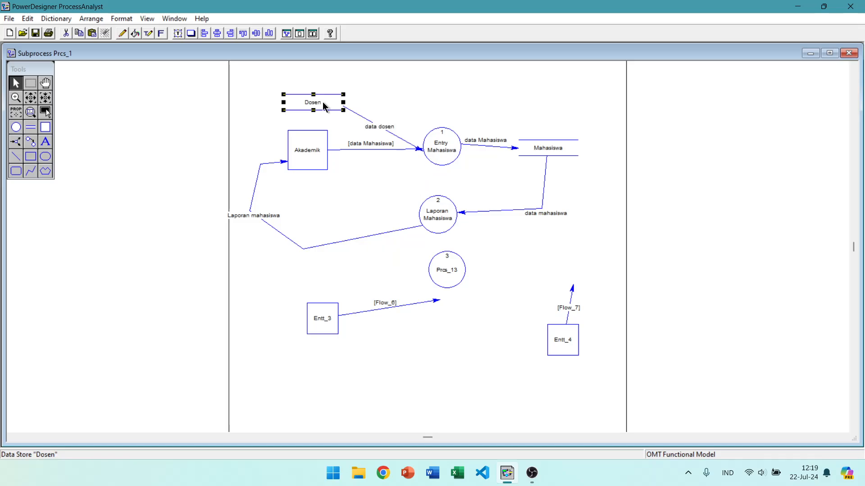
left_click(396, 137)
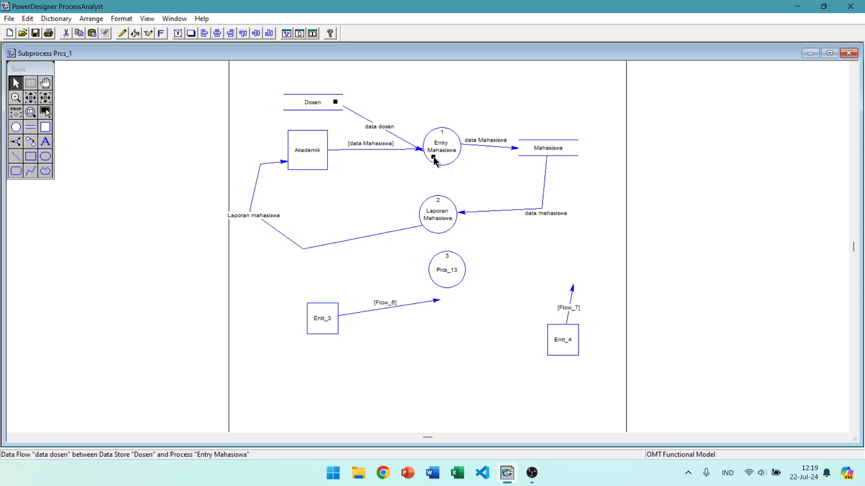
left_click_drag(434, 157, 442, 137)
left_click(439, 108)
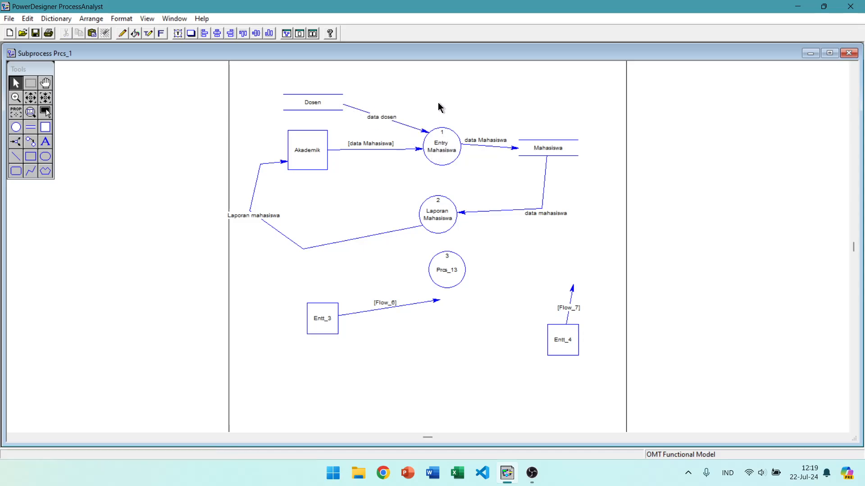
Remove all three bend points from the Laporan mahasiswa flow so it runs straight from the Laporan Mahasiswa process to Akademik.
left_click(293, 246)
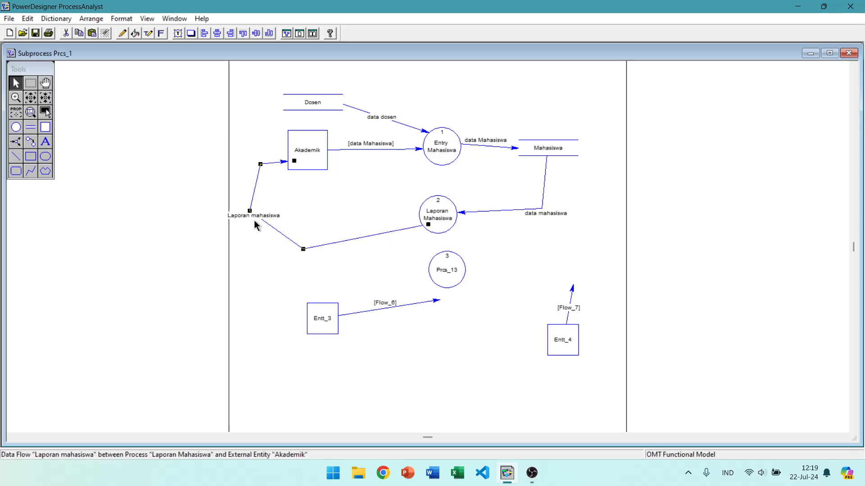
left_click_drag(250, 213, 363, 195)
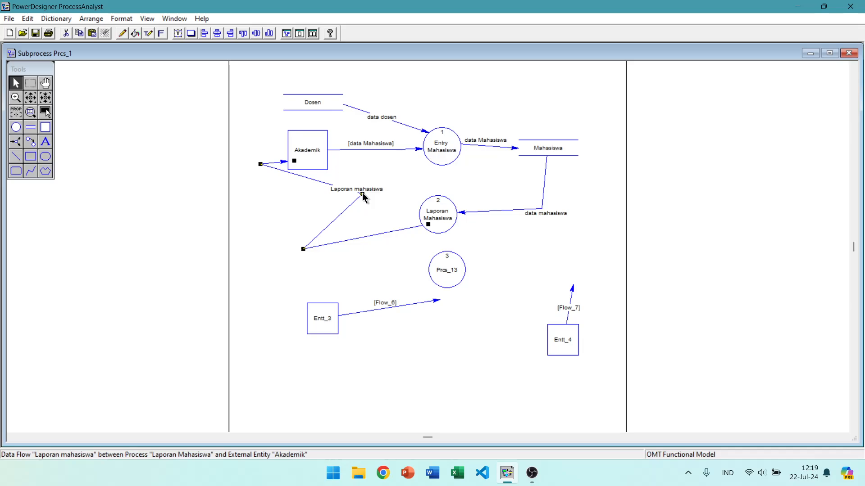
left_click(362, 194, "ctrl")
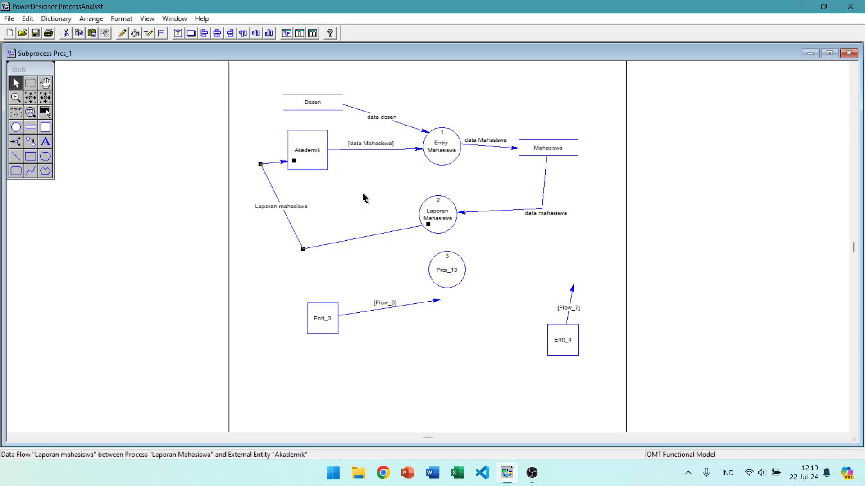
left_click(260, 165, "ctrl")
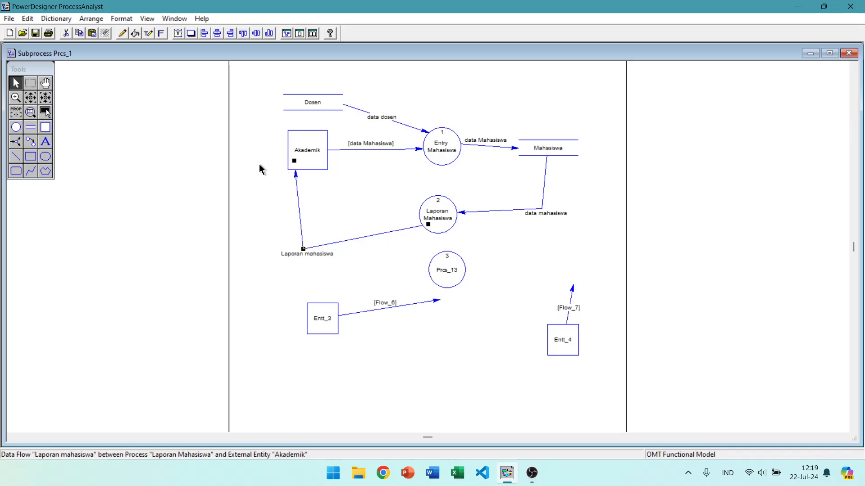
left_click(303, 249, "ctrl")
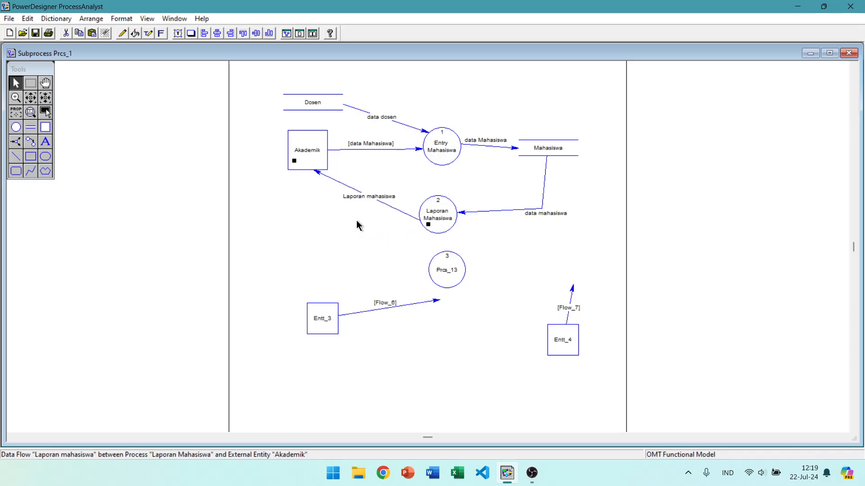
Add one bend to the Laporan mahasiswa flow below Akademik and shift its end point toward the middle of the entity.
left_click(382, 204, "ctrl")
left_click_drag(383, 203, 332, 222)
left_click_drag(294, 160, 315, 163)
left_click(386, 194)
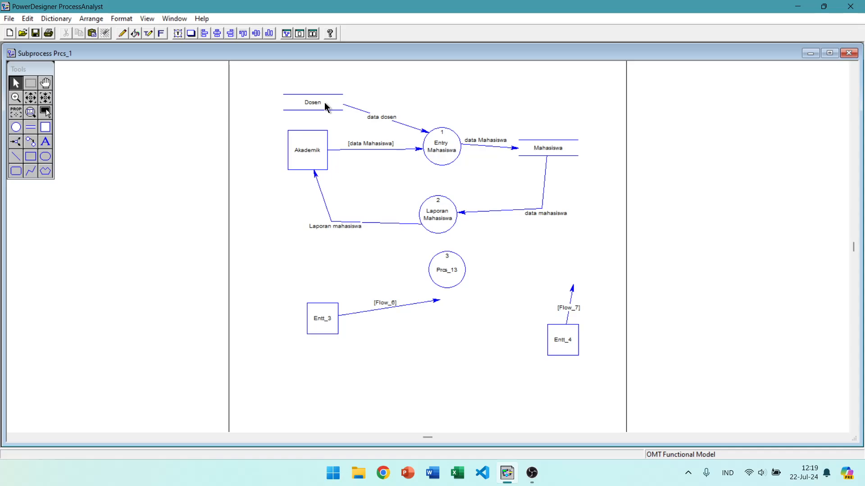
Place the Dosen data store between Entry Mahasiswa and Laporan Mahasiswa, moving the Laporan Mahasiswa process lower to make room.
left_click_drag(324, 102, 467, 179)
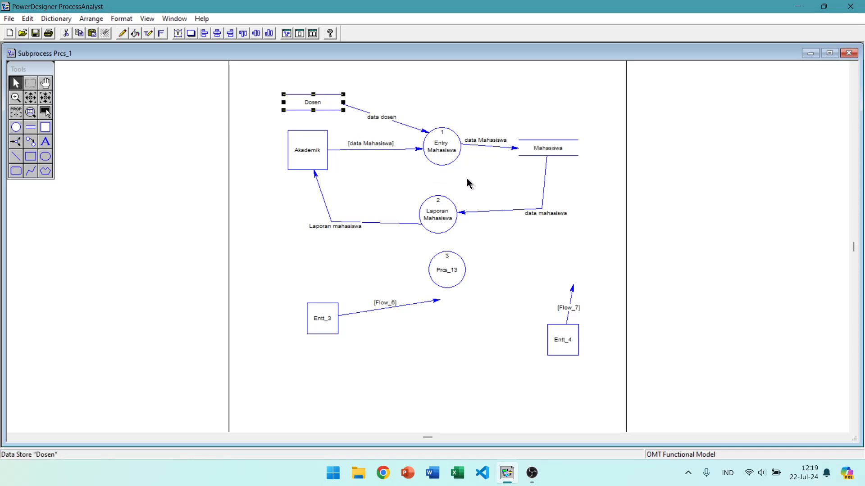
left_click_drag(401, 178, 398, 181)
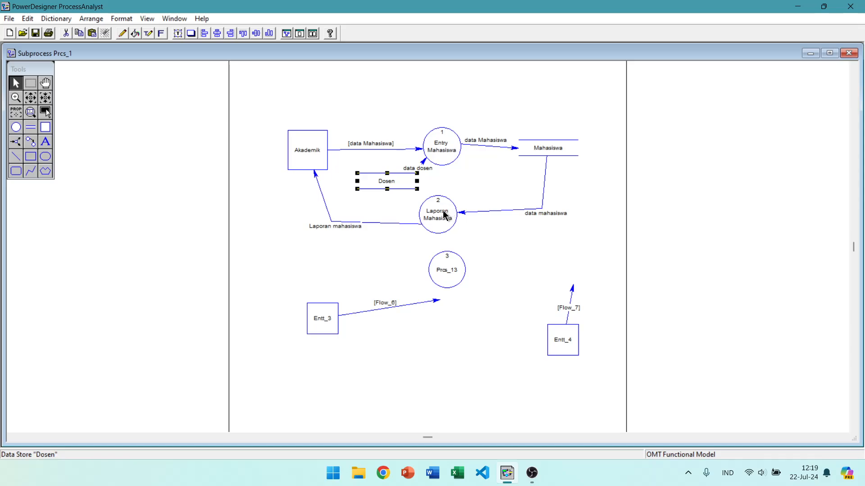
left_click_drag(444, 215, 444, 246)
left_click_drag(398, 185, 397, 206)
Draw a data flow from the Dosen data store to the Laporan Mahasiswa process and name it data dosen wali.
left_click(30, 142)
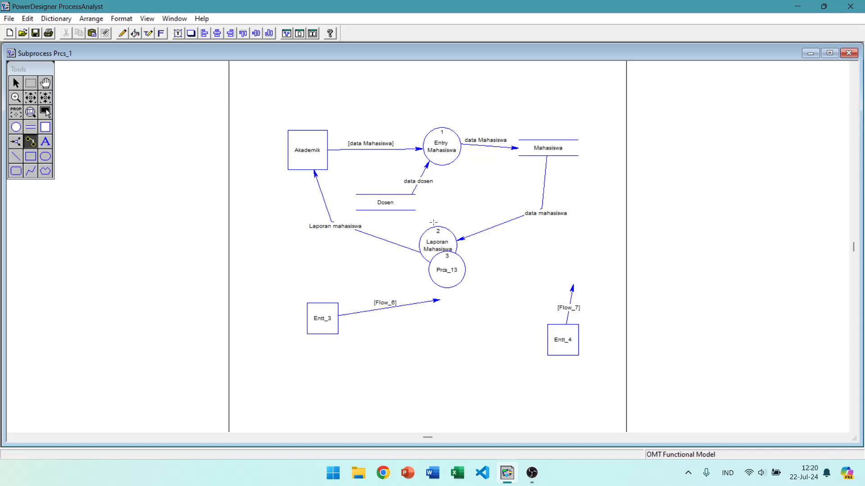
left_click_drag(411, 207, 436, 236)
right_click(436, 236)
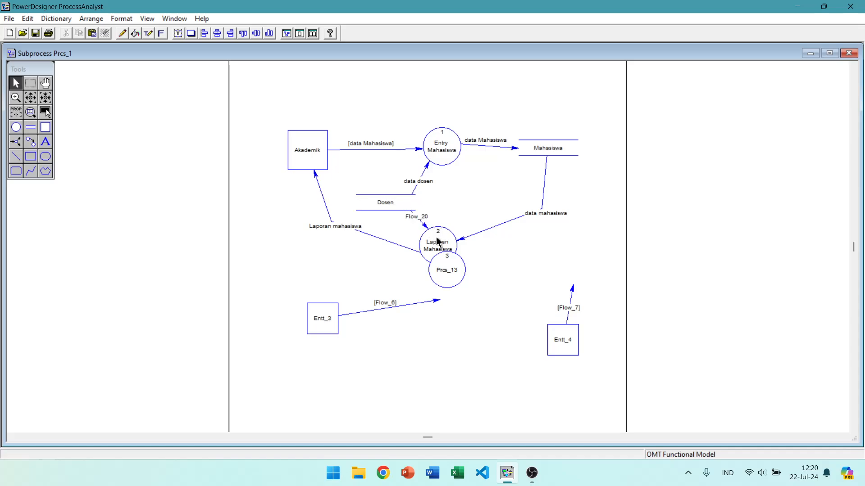
double_click(422, 222)
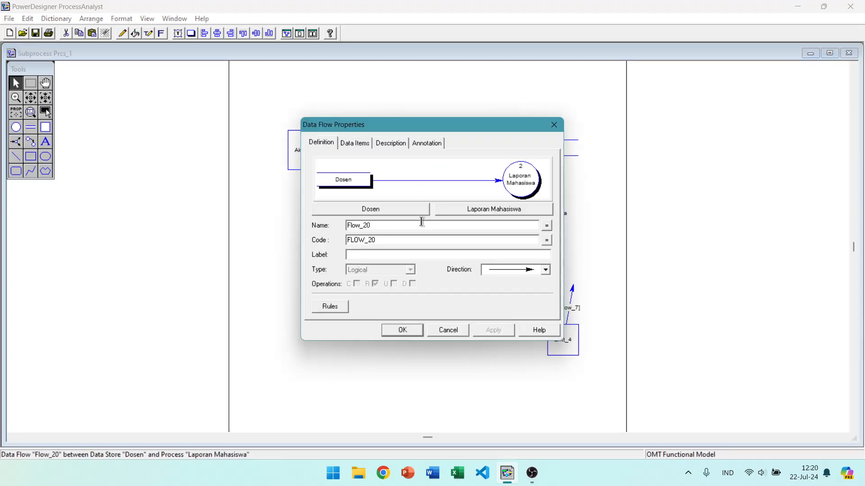
left_click_drag(387, 224, 289, 235)
type("dosen")
type(" wal")
type("data")
left_click(401, 330)
Move process 3, Prcs_13, down clear of Laporan Mahasiswa and rename it Entry Dosen.
left_click_drag(451, 281, 476, 330)
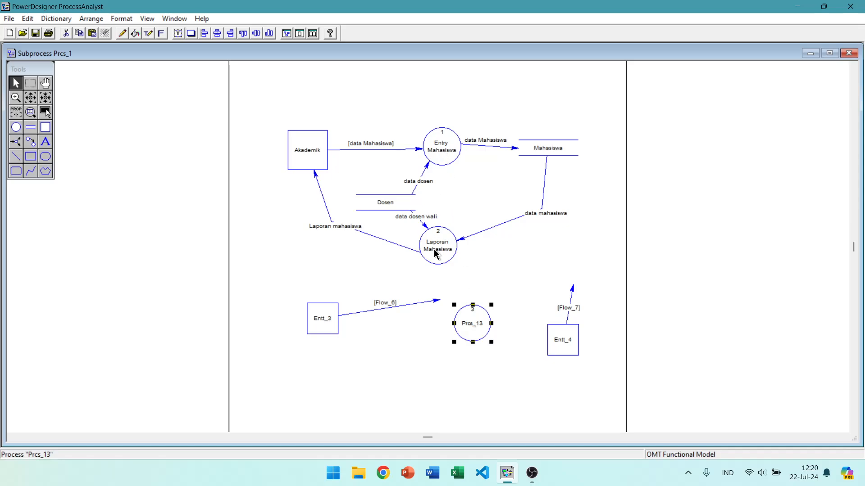
double_click(470, 324)
type("E")
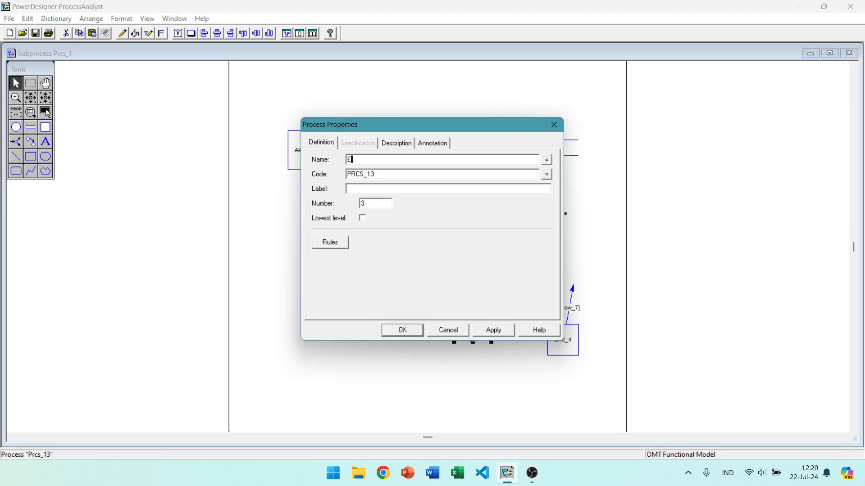
type("ntry Dosen")
key("Return")
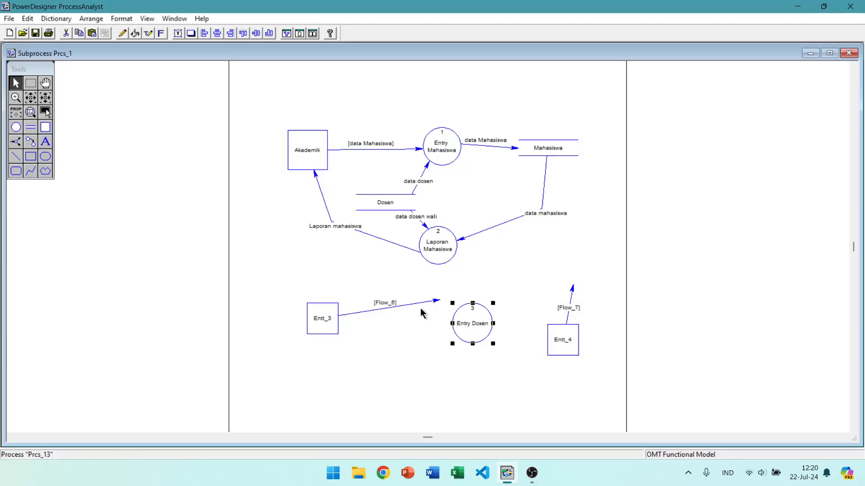
Attach the loose end of Flow_6 from Entt_3 to the Entry Dosen process.
left_click(398, 306)
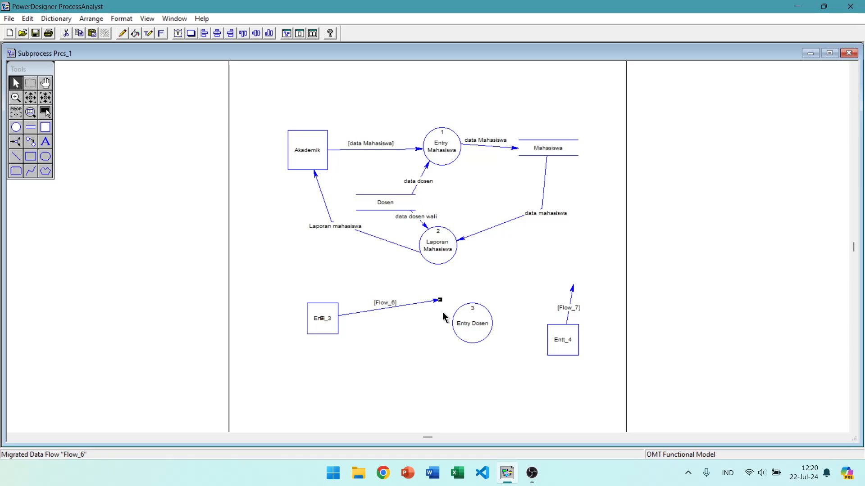
left_click_drag(440, 299, 440, 328)
left_click_drag(441, 330, 464, 318)
Rename the external entity Entt_3 to Dosen.
double_click(319, 318)
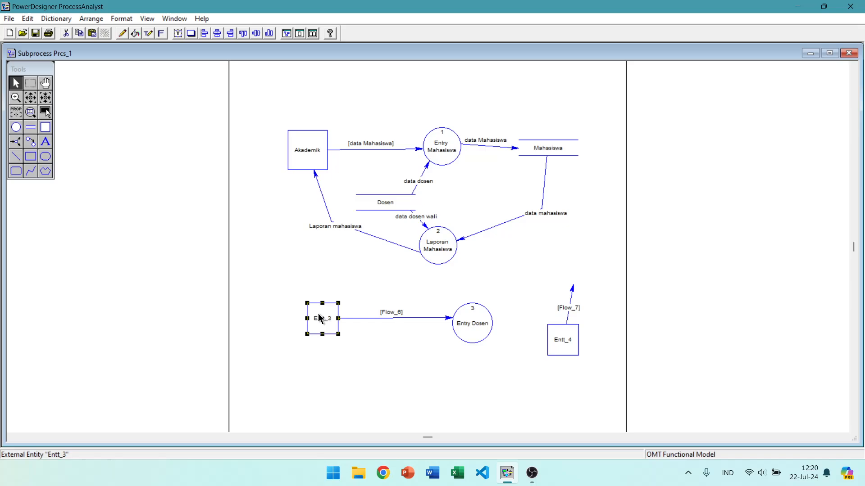
type("dosen")
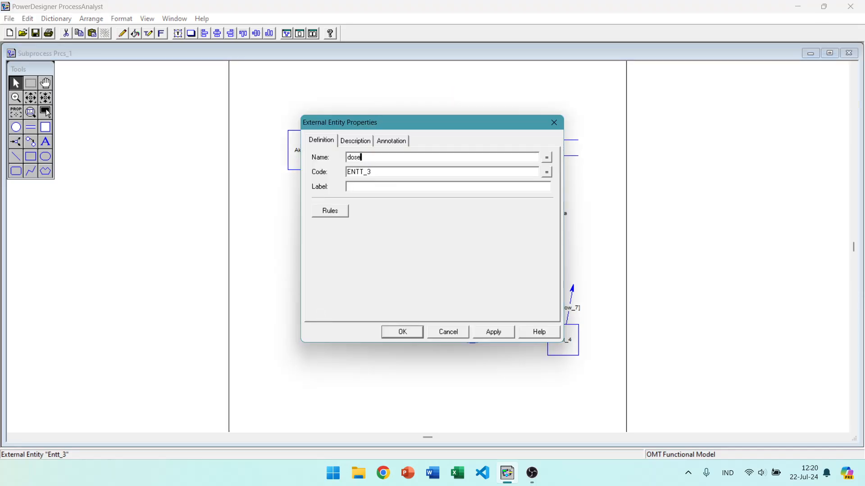
key("BackSpace")
key("BackSpace")
key("BackSpace")
key("BackSpace")
key("BackSpace")
type("Dosen")
key("Return")
left_click(359, 286)
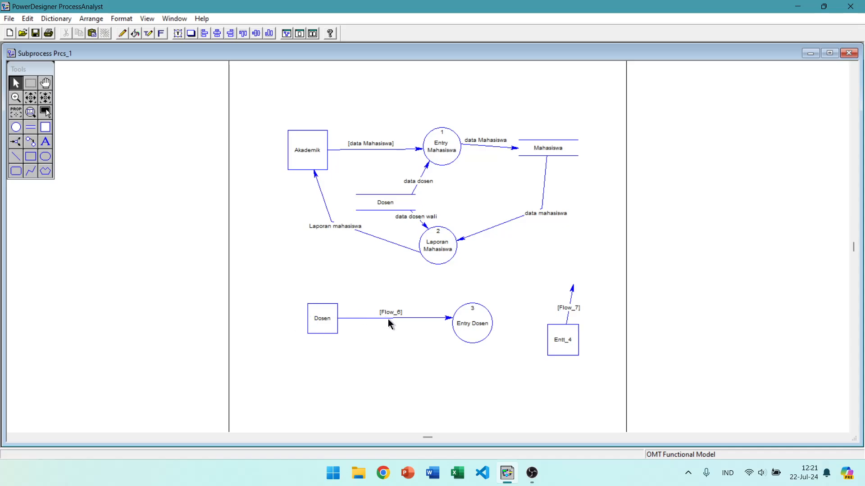
Rename the data flow from the Dosen entity to the Entry Dosen process to data dosen.
left_click(483, 321)
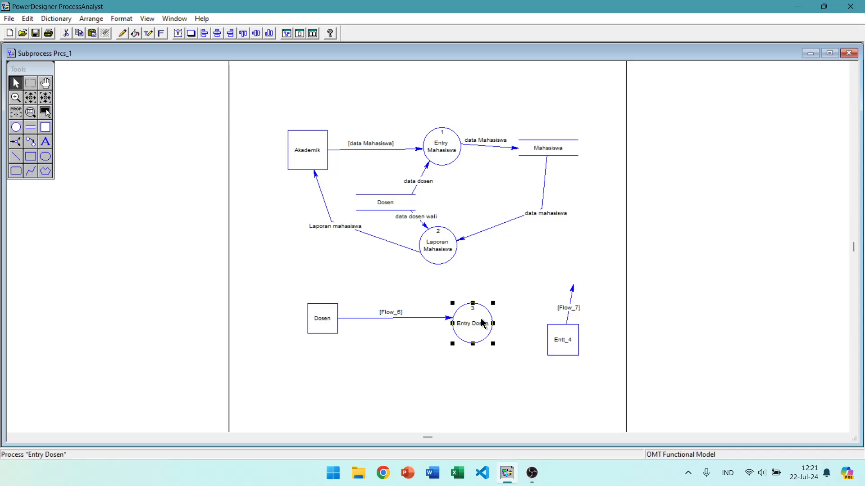
left_click(315, 322)
double_click(382, 317)
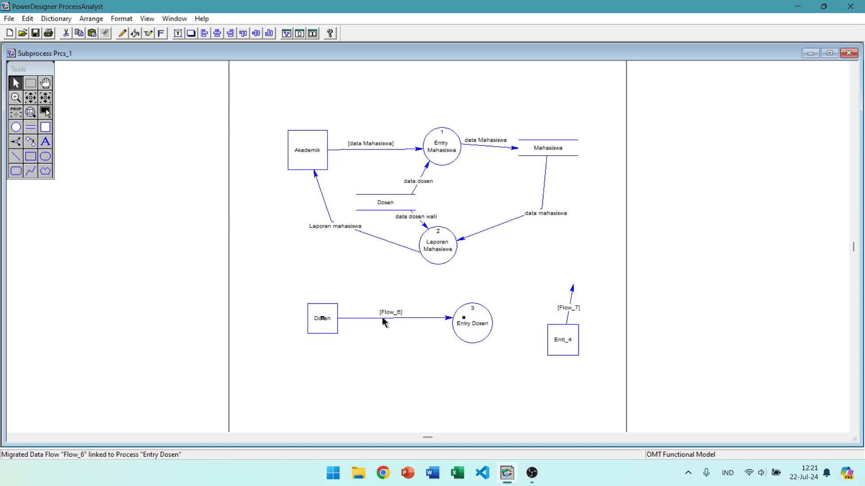
left_click_drag(398, 230, 309, 225)
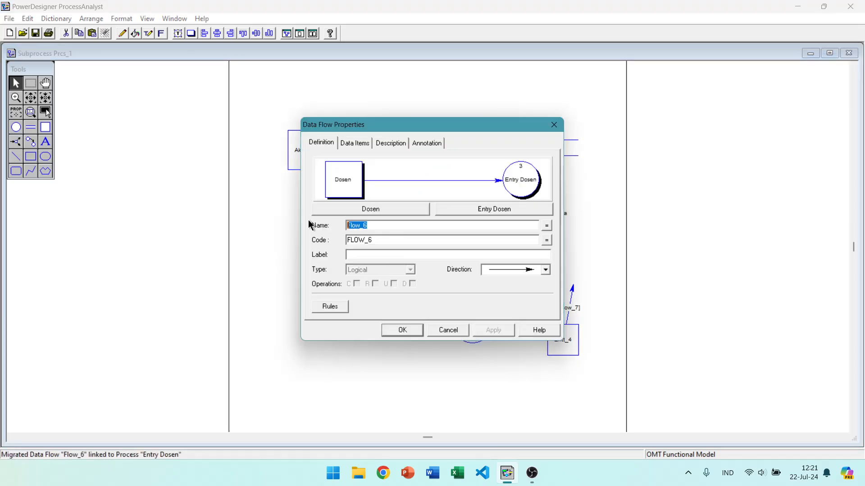
type("data dosen")
left_click(401, 330)
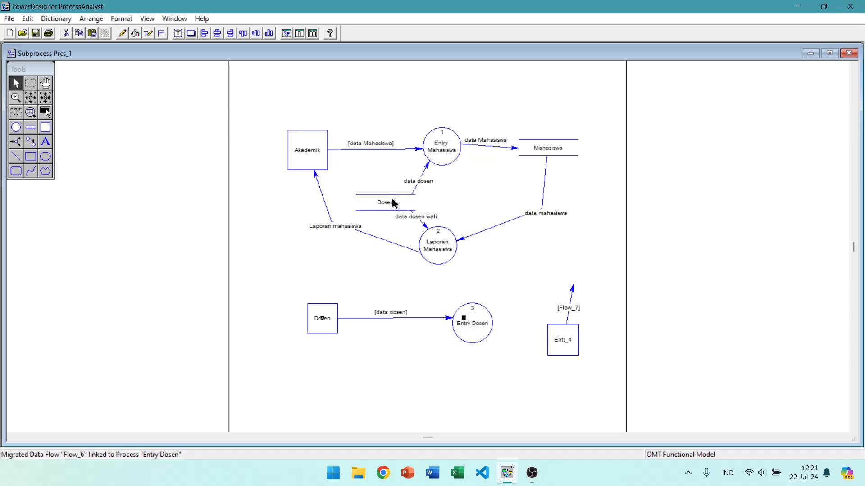
Shift the Dosen data store closer to the two Mahasiswa processes and place a synonym of it above and right of Entry Dosen.
left_click_drag(388, 205, 408, 198)
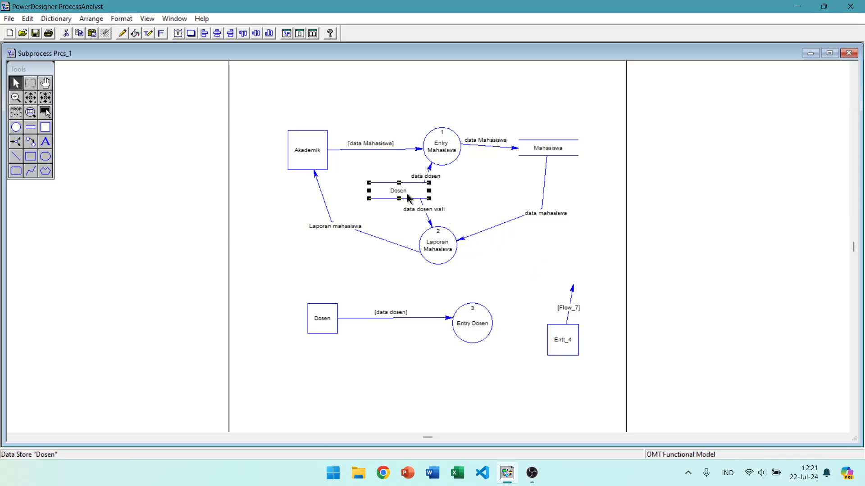
left_click(480, 204)
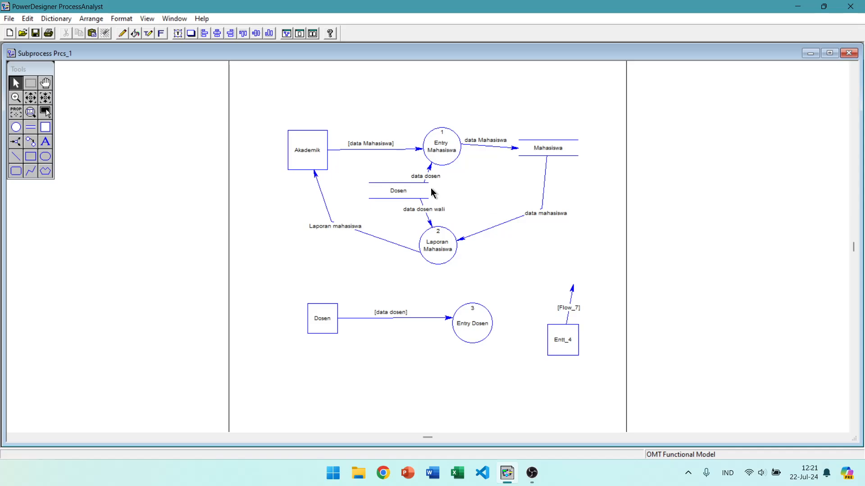
right_click(412, 193)
mouse_move(439, 193)
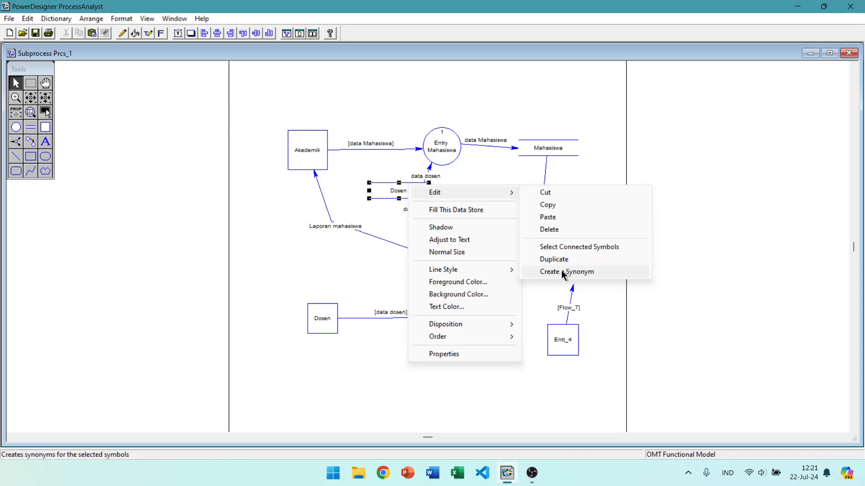
left_click(562, 272)
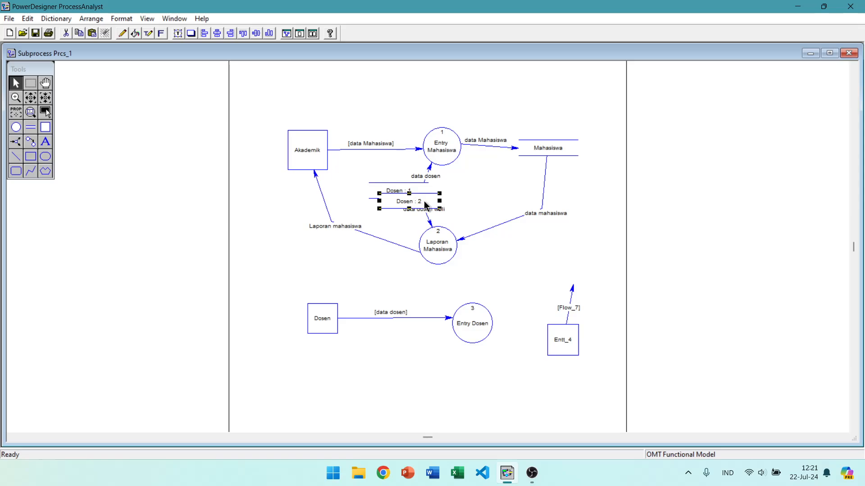
left_click_drag(424, 202, 531, 273)
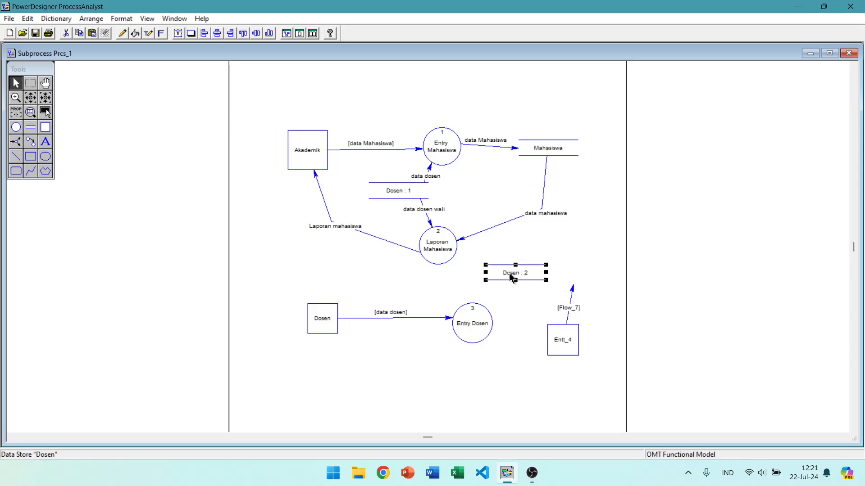
Move the Entry Dosen process slightly left and draw a data flow from it to the Dosen data store synonym.
left_click_drag(480, 314, 455, 312)
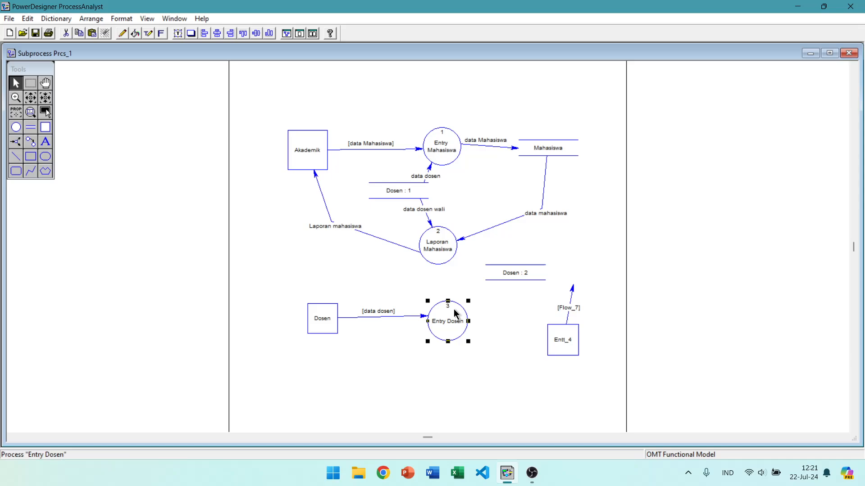
left_click(31, 142)
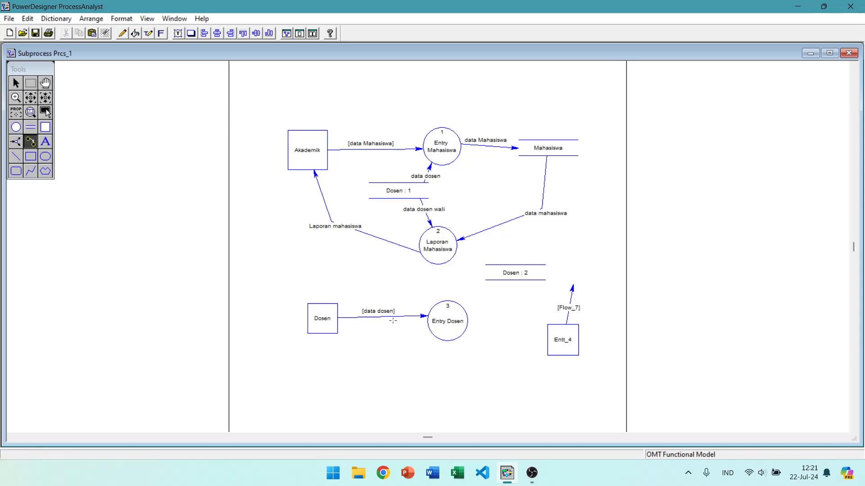
left_click_drag(502, 281, 502, 281)
right_click(488, 304)
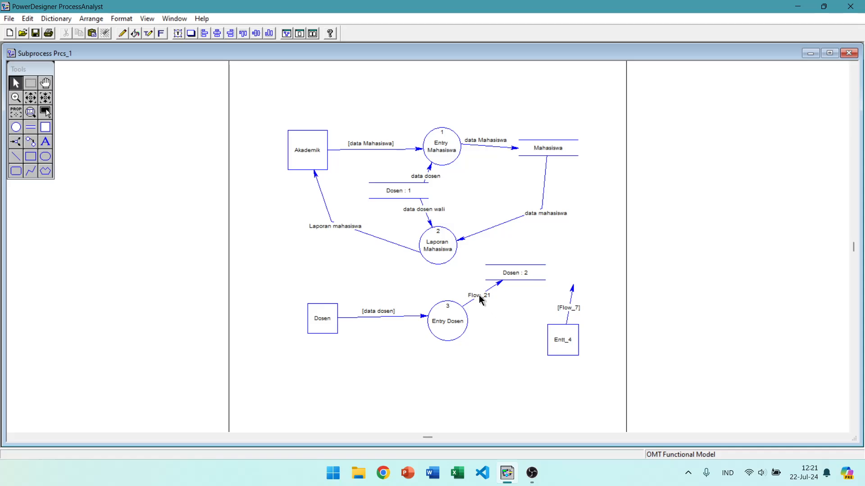
Rename the data flow from Entry Dosen to the Dosen data store to data dosen.
double_click(480, 297)
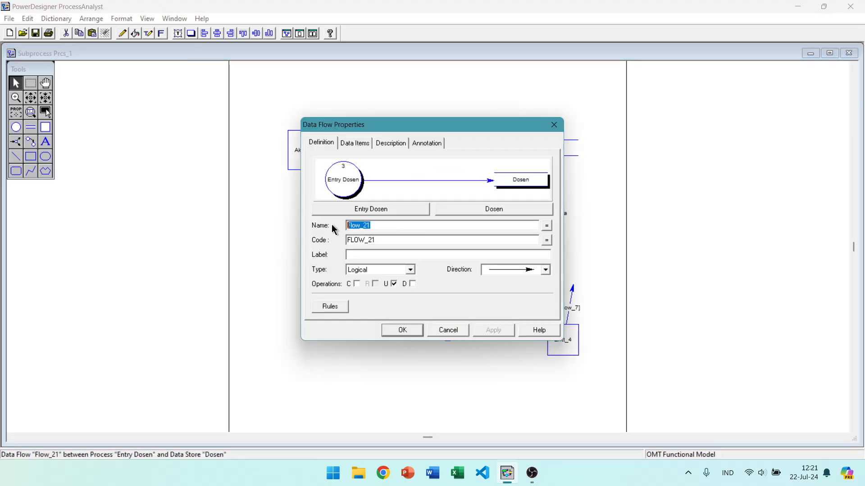
type("data dosen")
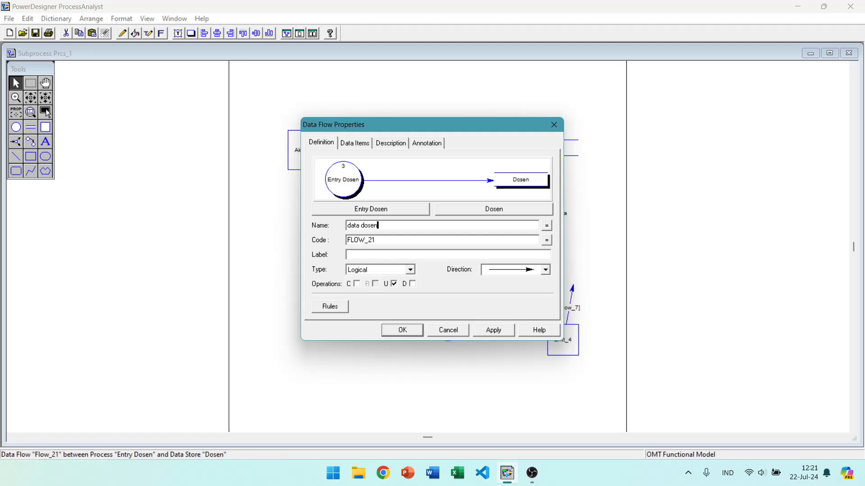
left_click(408, 330)
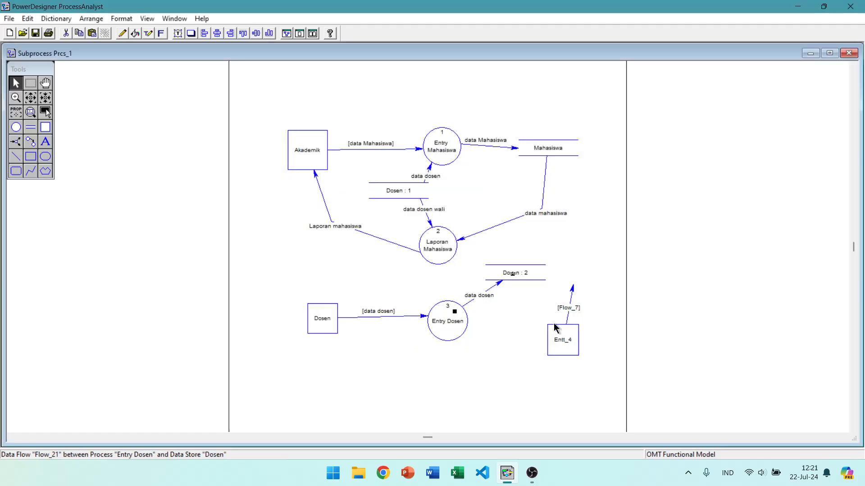
Remove the external entity Entt_4 from the diagram by detaching it from this process.
left_click(563, 338)
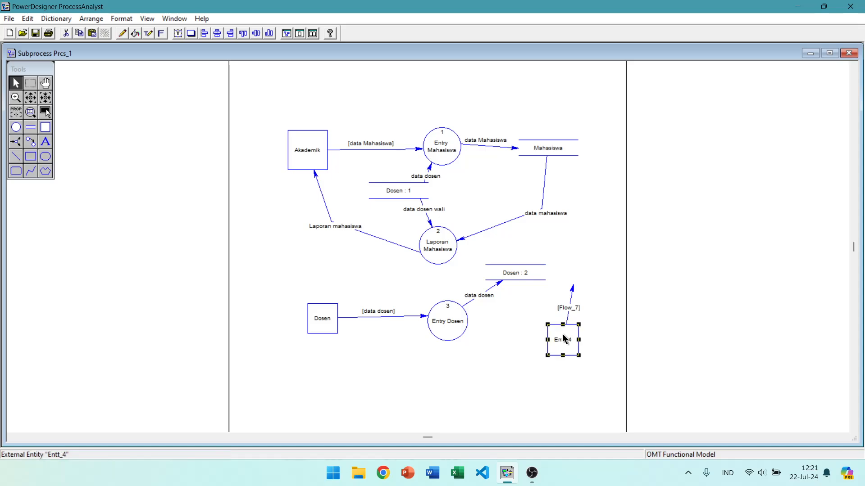
key("Delete")
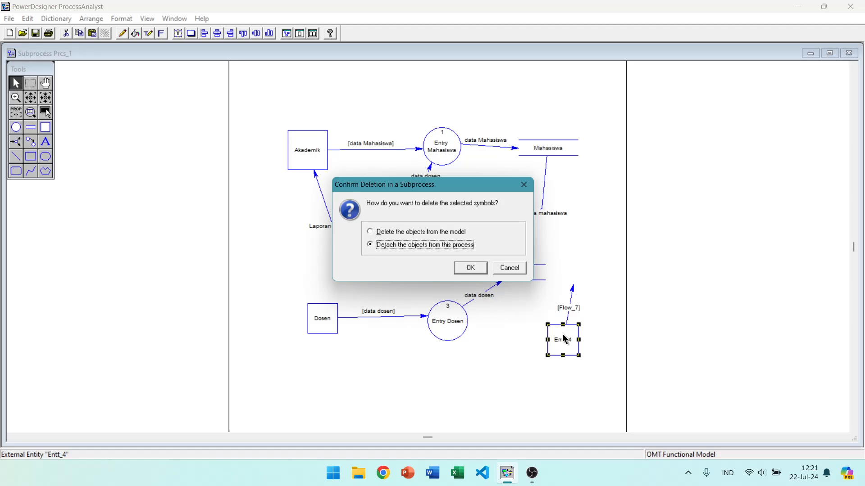
left_click(479, 270)
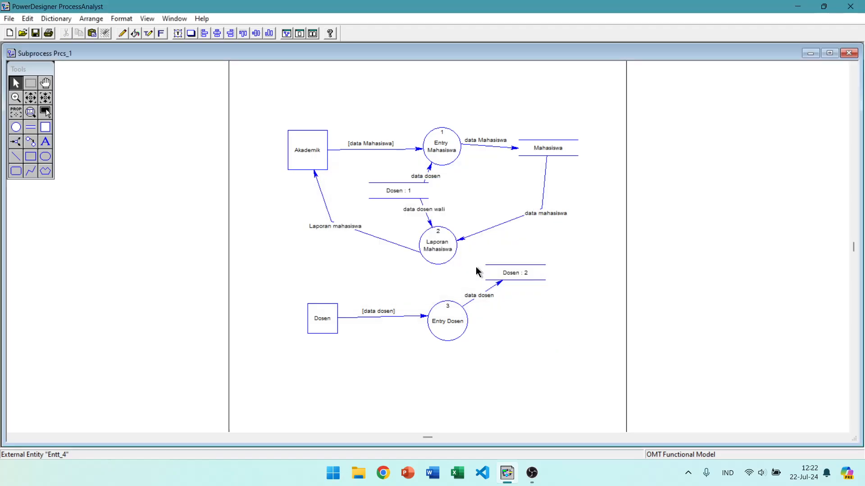
left_click(315, 146)
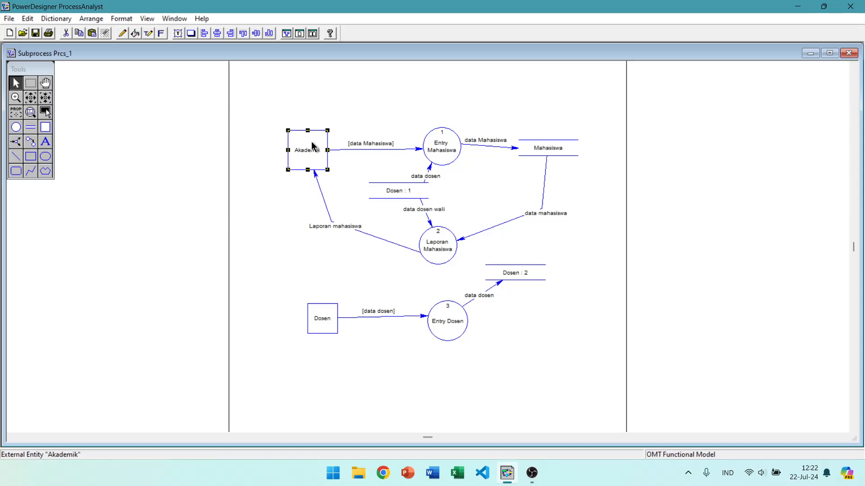
left_click(321, 319)
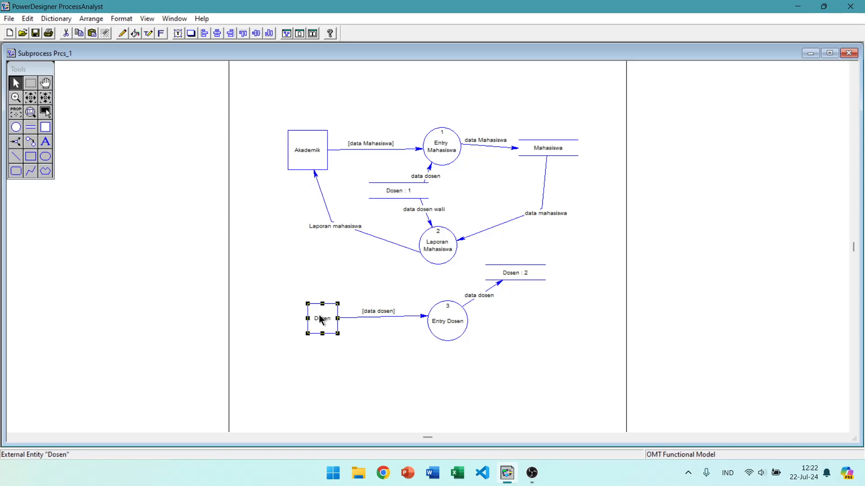
left_click(444, 149)
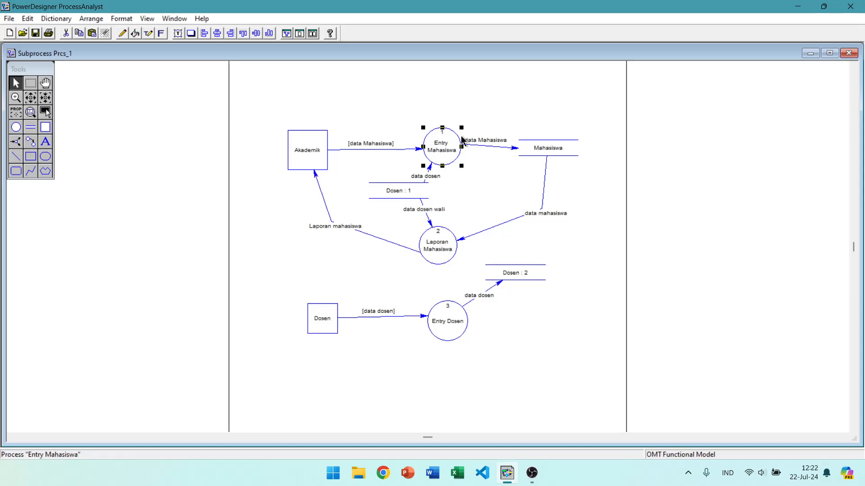
left_click(441, 247)
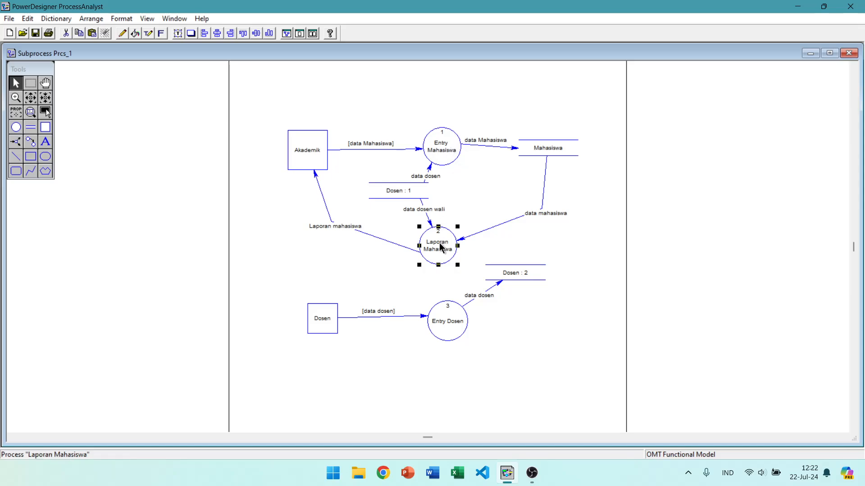
left_click(453, 316)
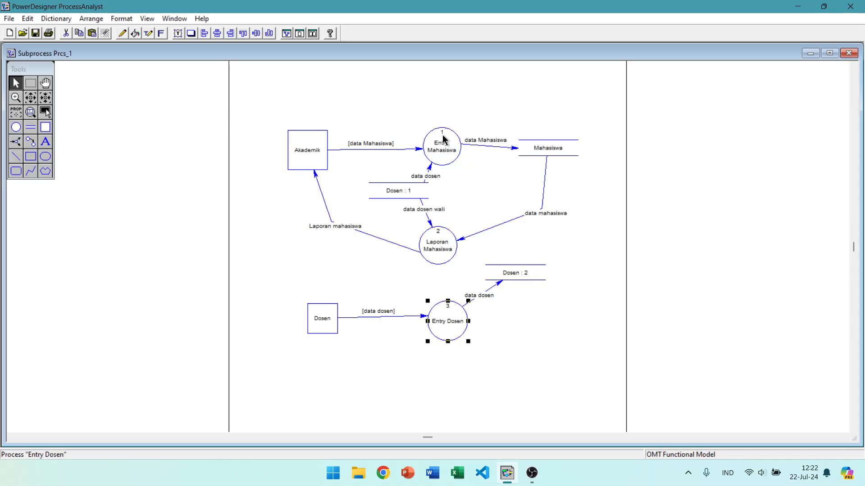
left_click(444, 148)
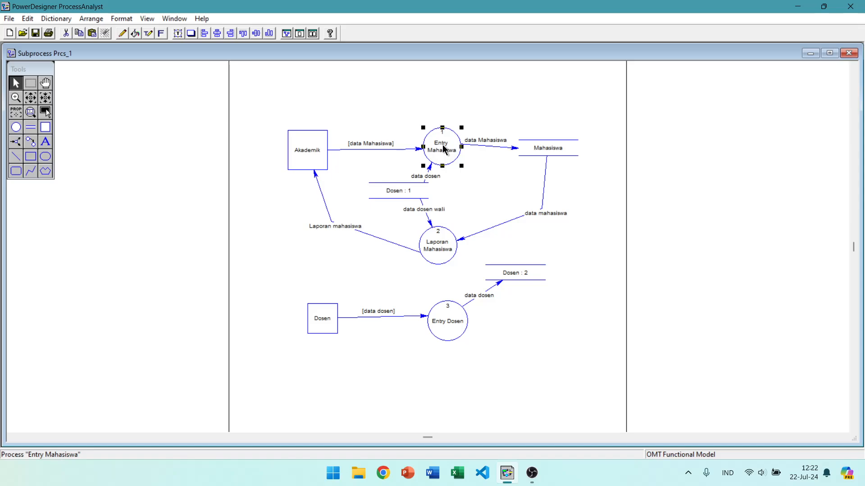
Add a new process below and between the Dosen entity and Entry Dosen, and name it buku.
left_click(16, 127)
left_click(381, 367)
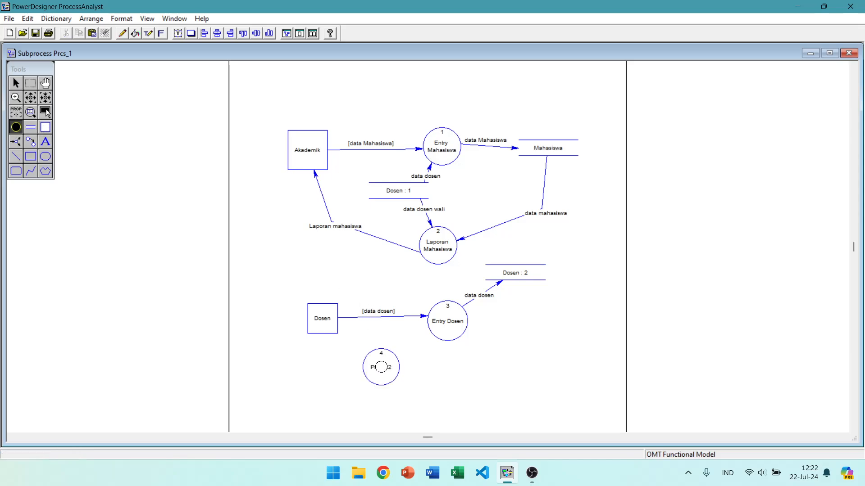
right_click(381, 367)
double_click(381, 367)
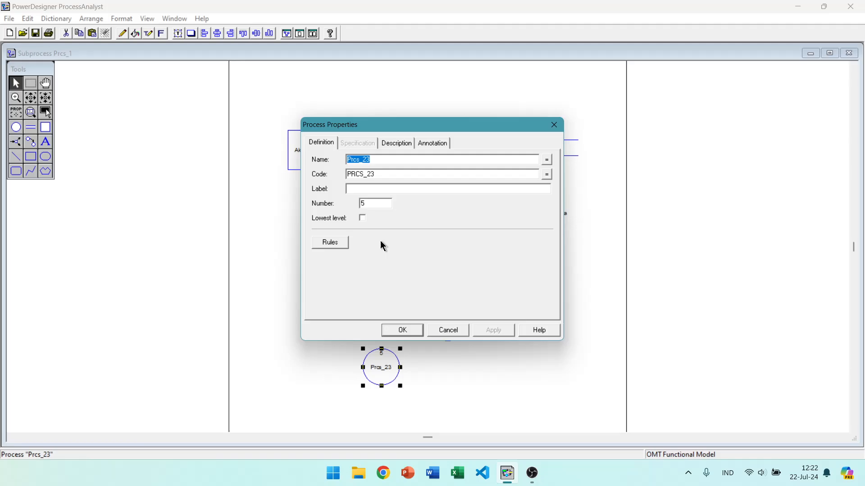
type("buku")
key("Return")
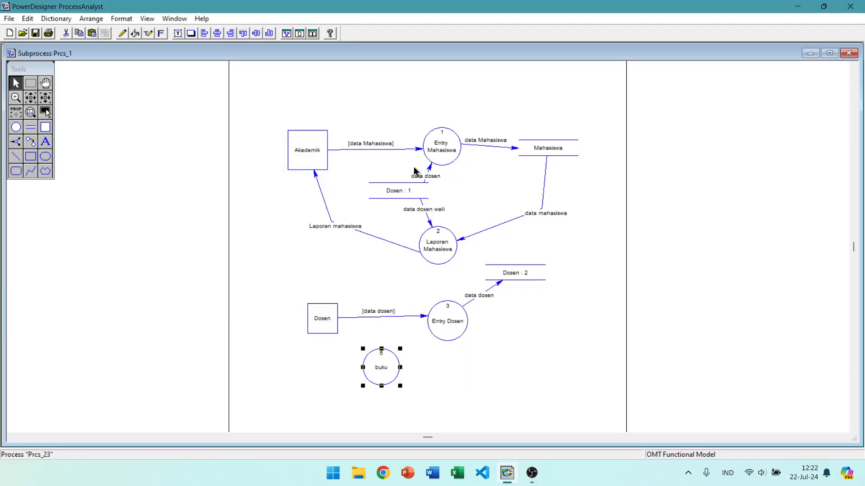
Rename the buku process to Kelola Buku.
left_click(386, 360)
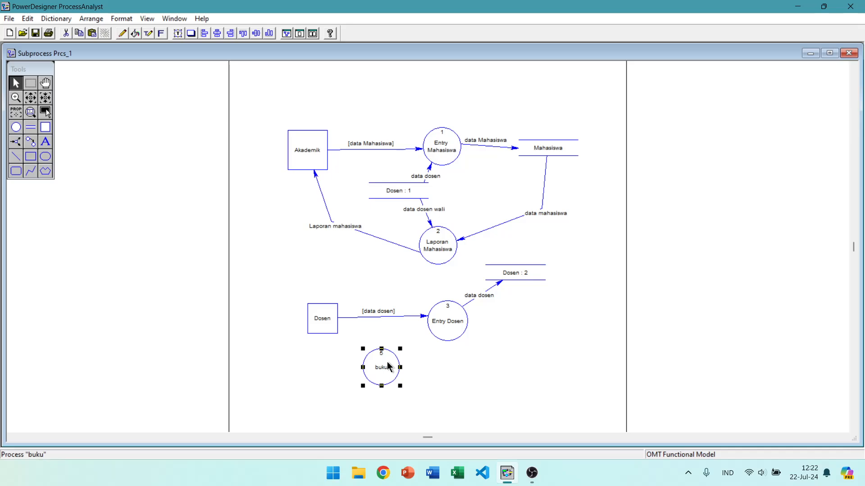
double_click(388, 367)
type("Kelo")
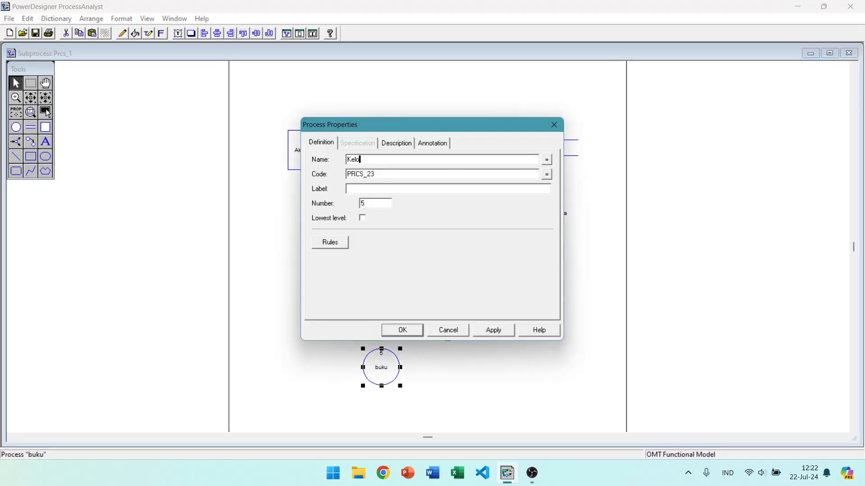
type("la Buku")
key("Return")
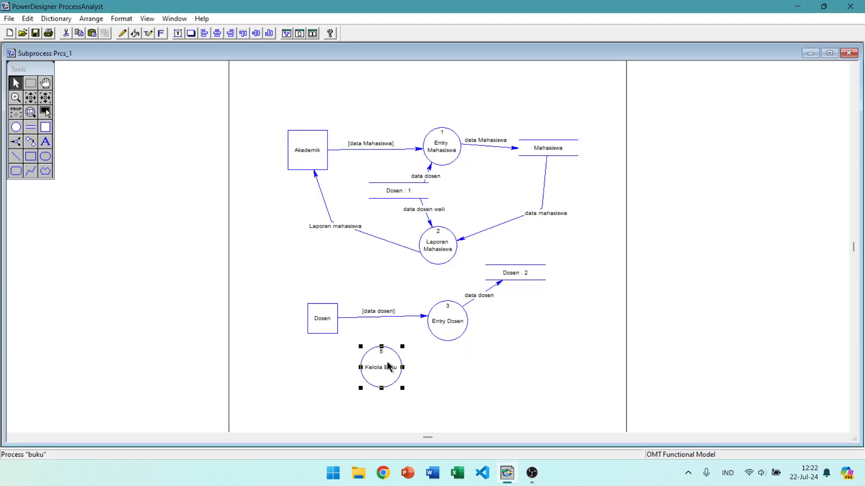
Move Kelola Buku to a spot below Entry Dosen and delete the surplus process Prcs_22 that lay beneath it.
left_click_drag(456, 375, 437, 377)
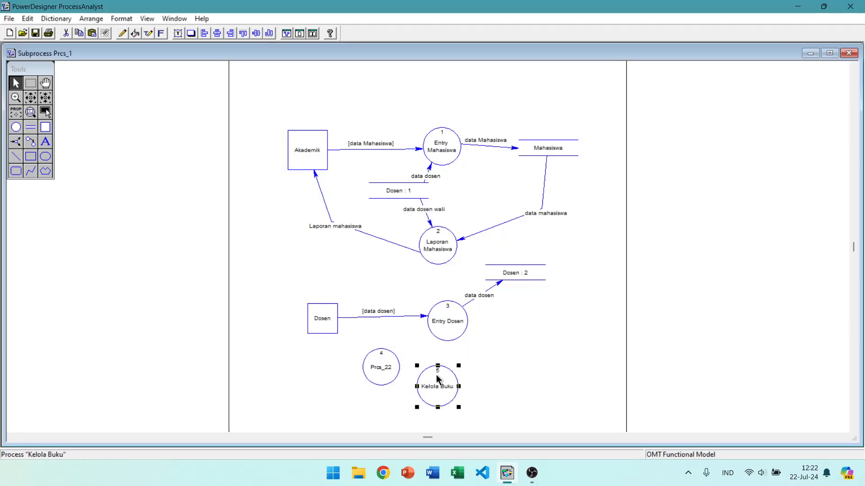
left_click(371, 370)
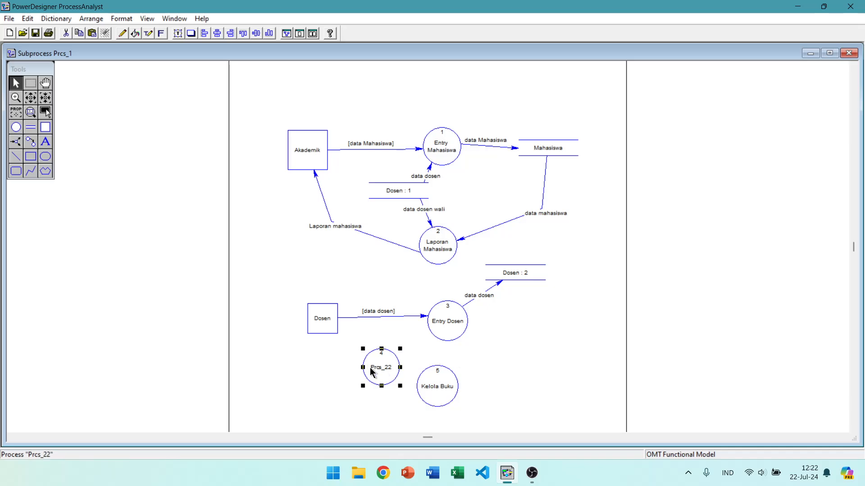
key("Delete")
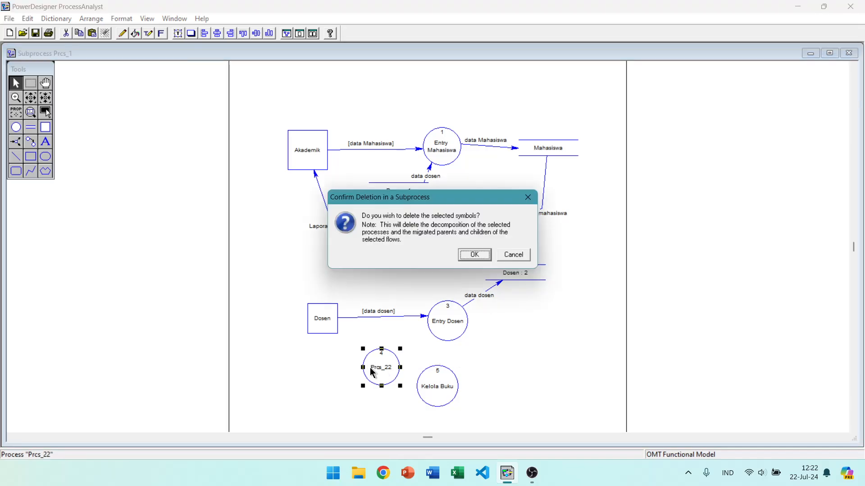
left_click(475, 255)
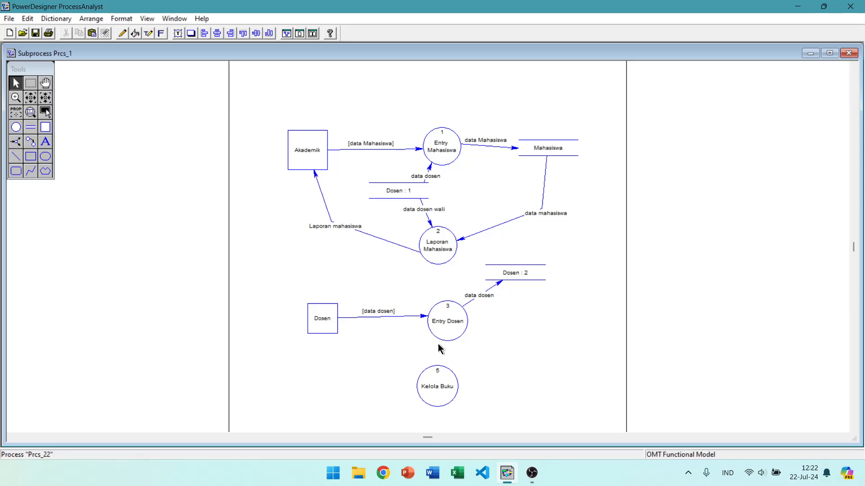
Renumber the diagram's objects so that the process numbers run consecutively.
right_click(440, 383)
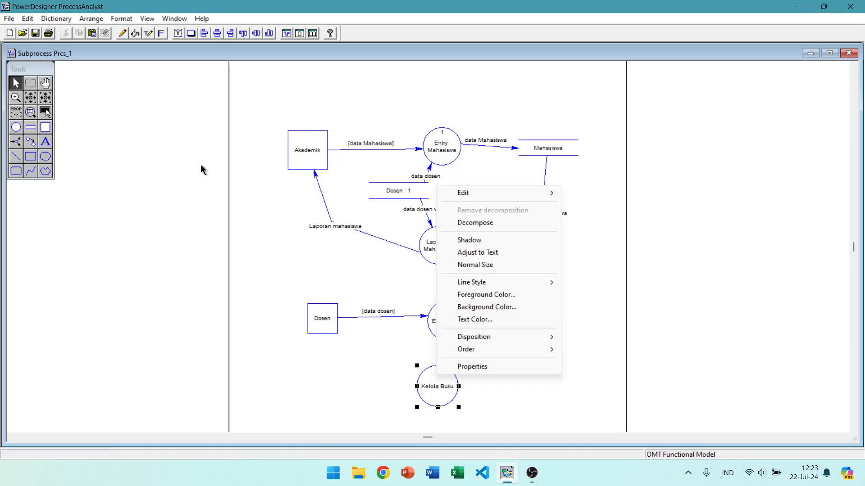
left_click(49, 19)
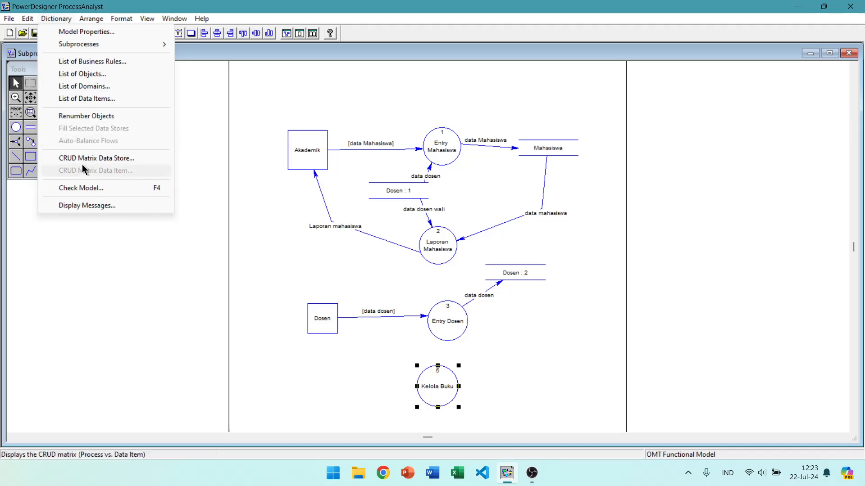
left_click(94, 116)
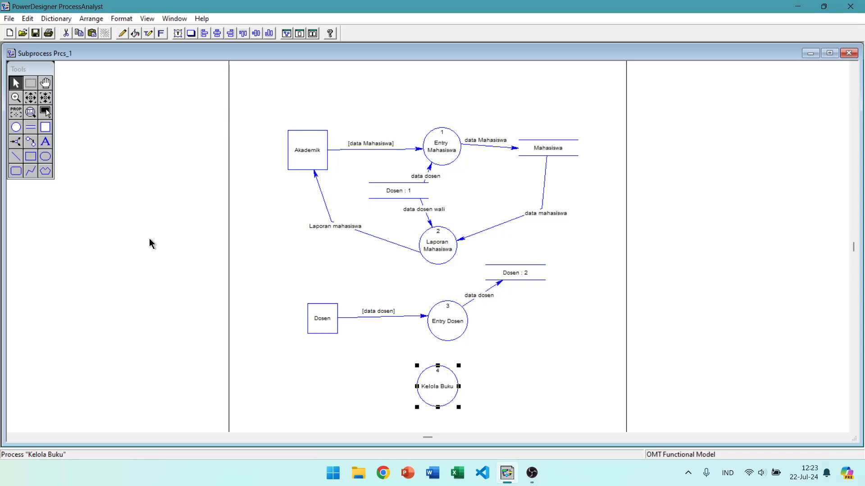
Return to the context diagram, place a new external entity below Prcs_1 and connect it to Prcs_1 with a data flow.
left_click(31, 142)
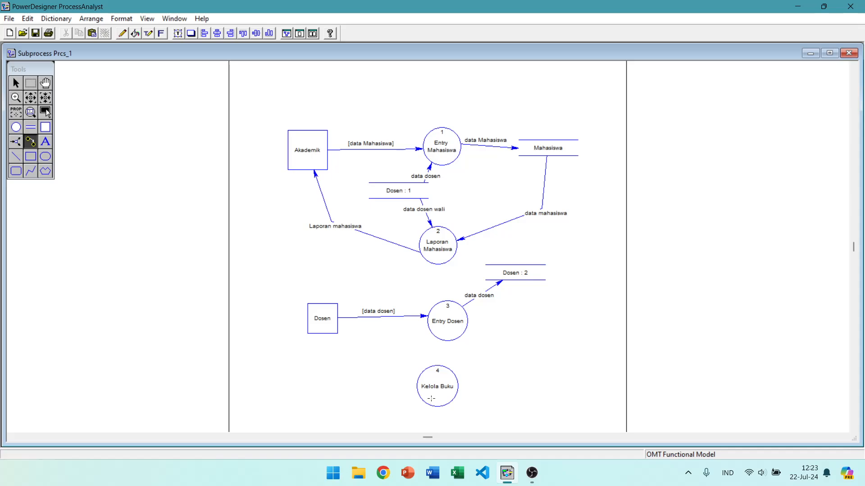
left_click(45, 127)
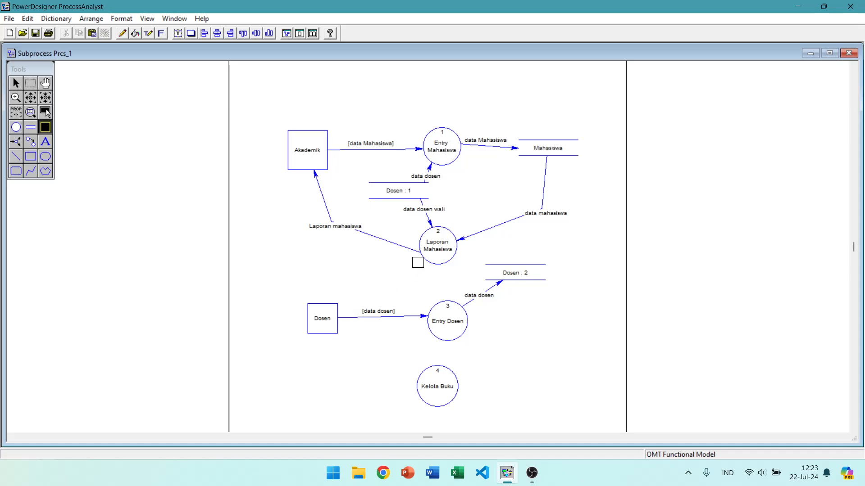
key("ctrl+u")
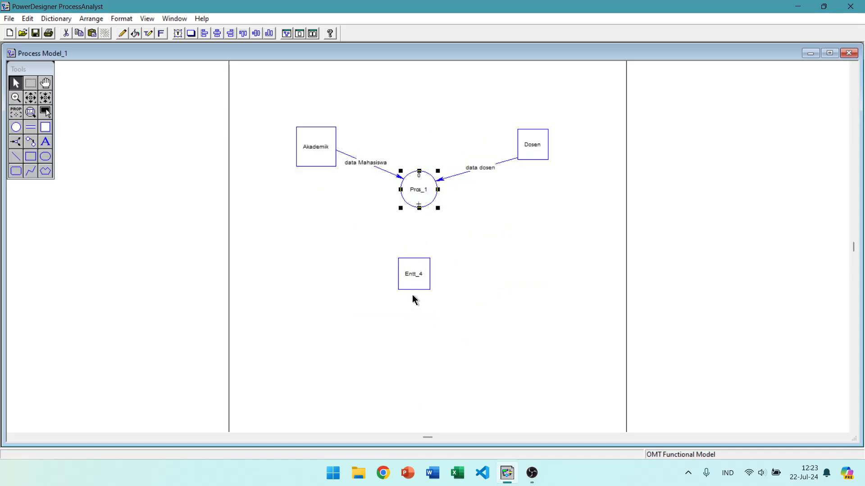
left_click(31, 142)
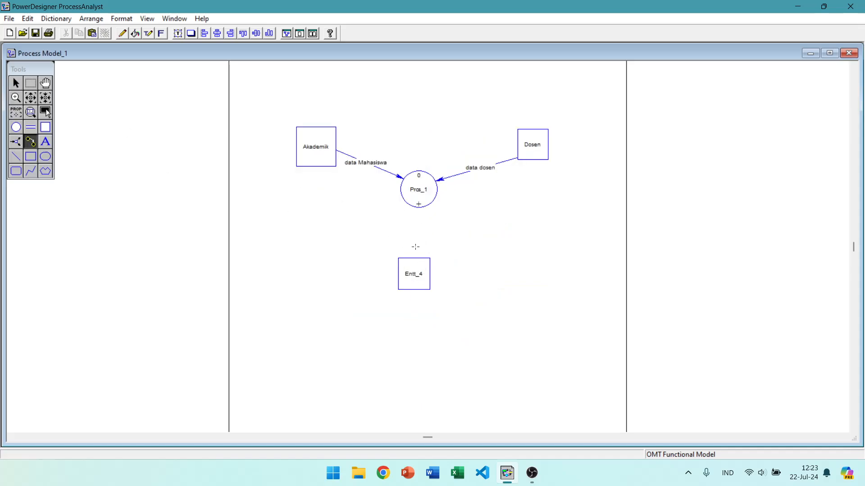
left_click_drag(417, 272, 418, 195)
right_click(413, 208)
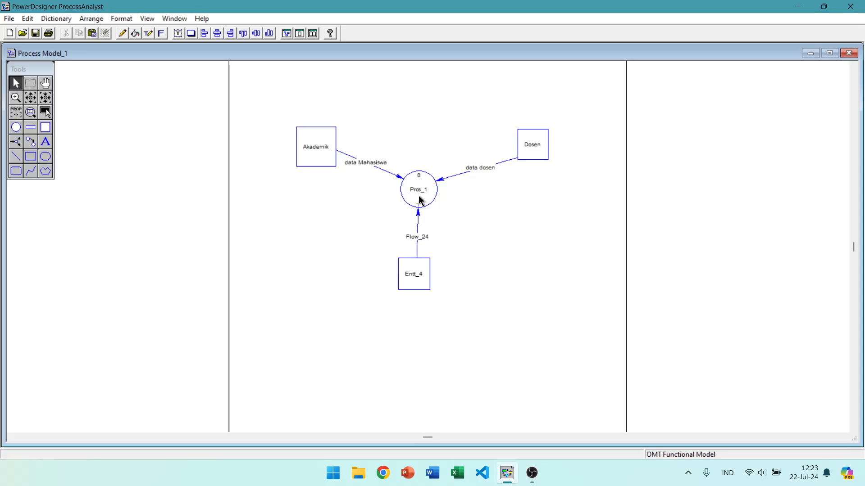
In the decomposition of Prcs_1, move Entt_4 below the Dosen entity and attach its migrated flow to Kelola Buku.
right_click(417, 194)
left_click(449, 229)
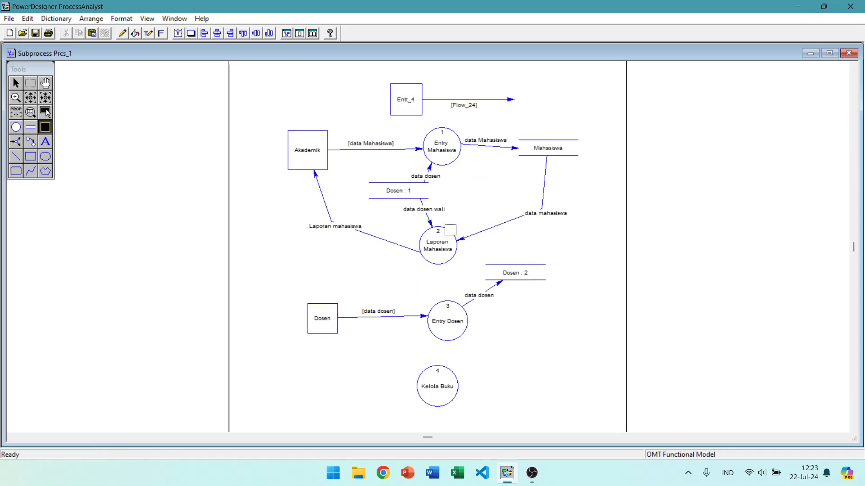
right_click(409, 108)
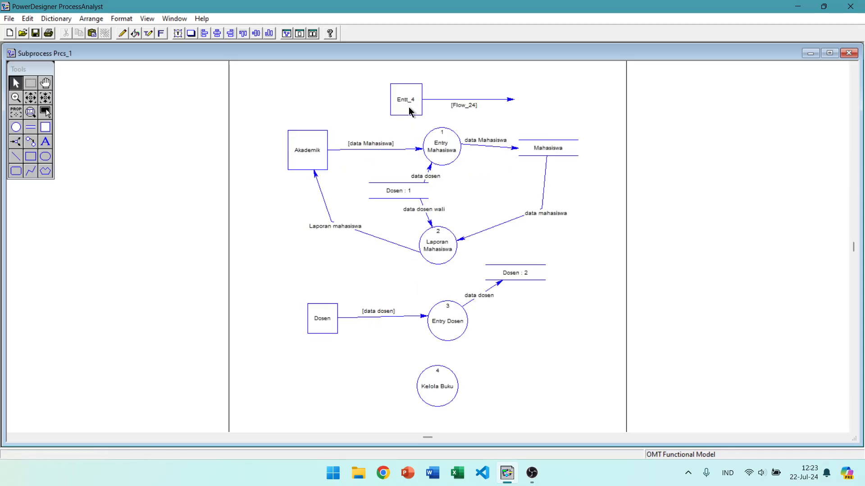
left_click(407, 110)
left_click_drag(370, 315, 331, 399)
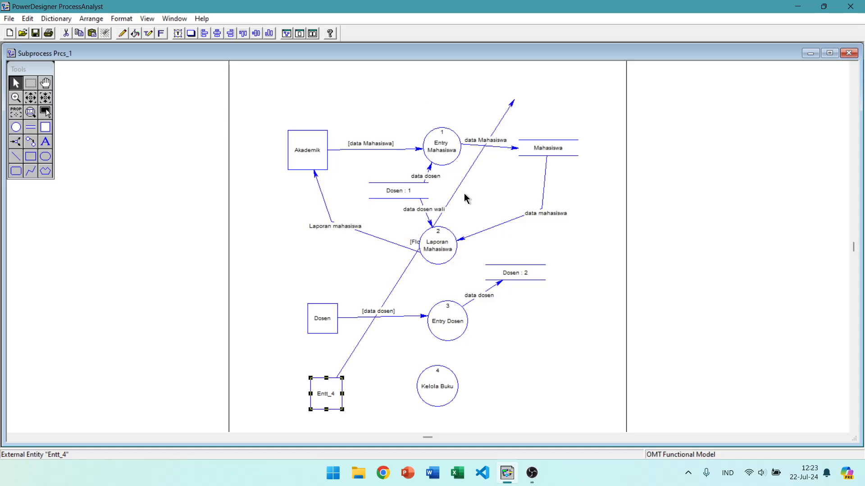
left_click(508, 115)
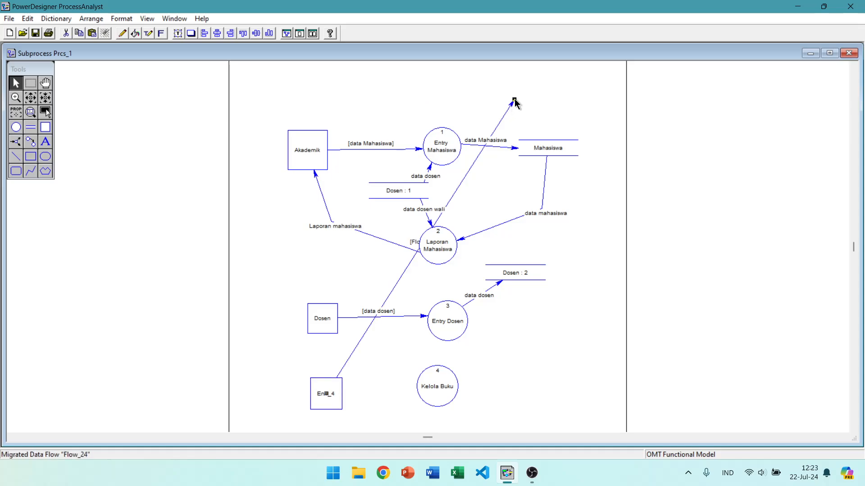
left_click_drag(514, 100, 432, 392)
Rename the data flow from Entt_4 to Kelola Buku as Staff Perpustakaan.
double_click(324, 398)
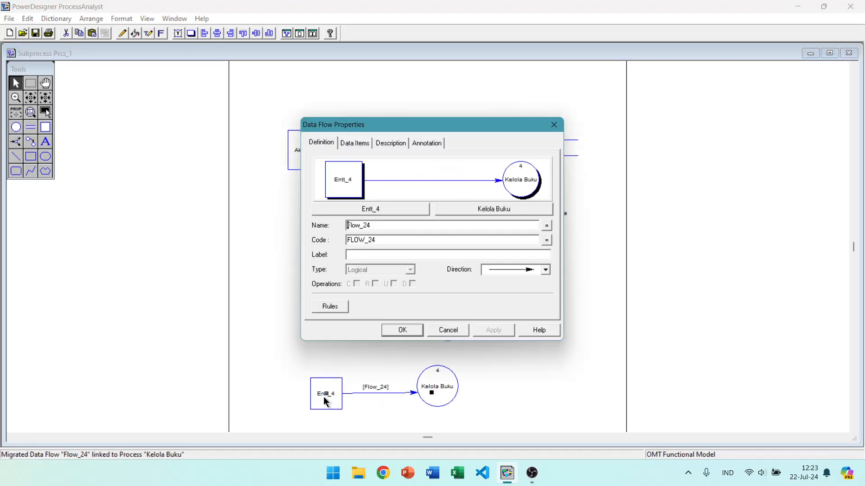
left_click_drag(380, 226, 312, 232)
type("Staff Perpustakaan")
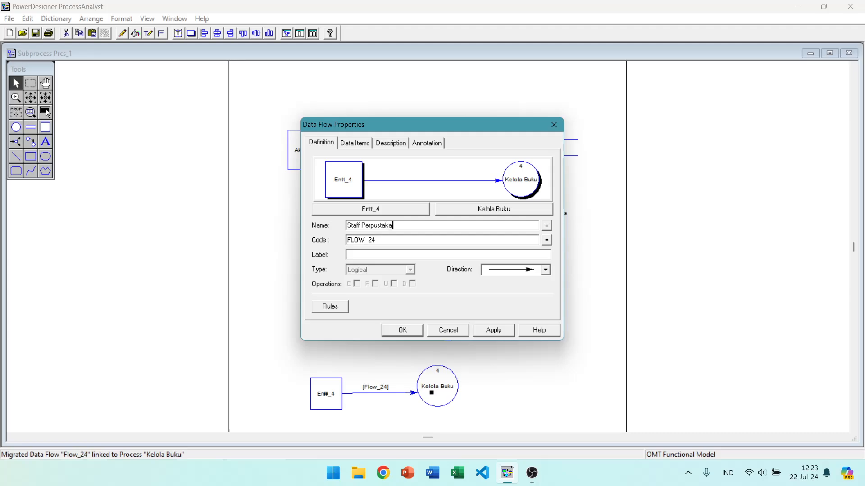
left_click(404, 331)
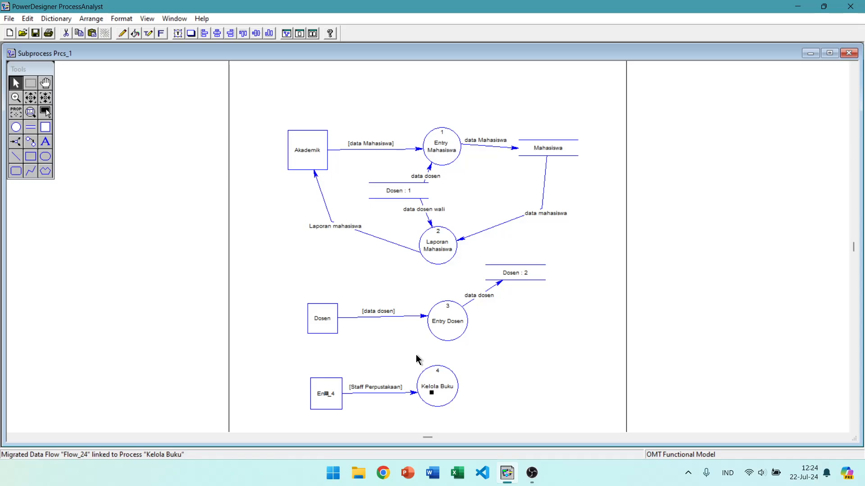
Decompose the Kelola Buku process and move Entt_4 toward the left page border of its subprocess diagram.
left_click(443, 382)
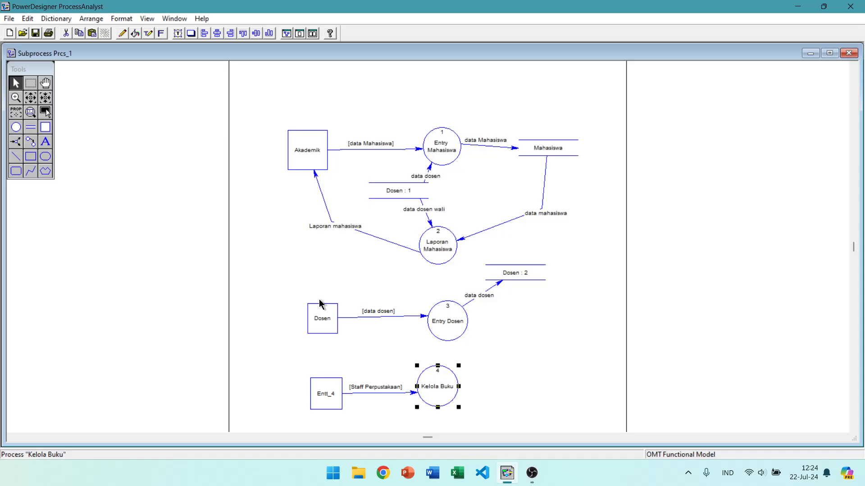
right_click(441, 383)
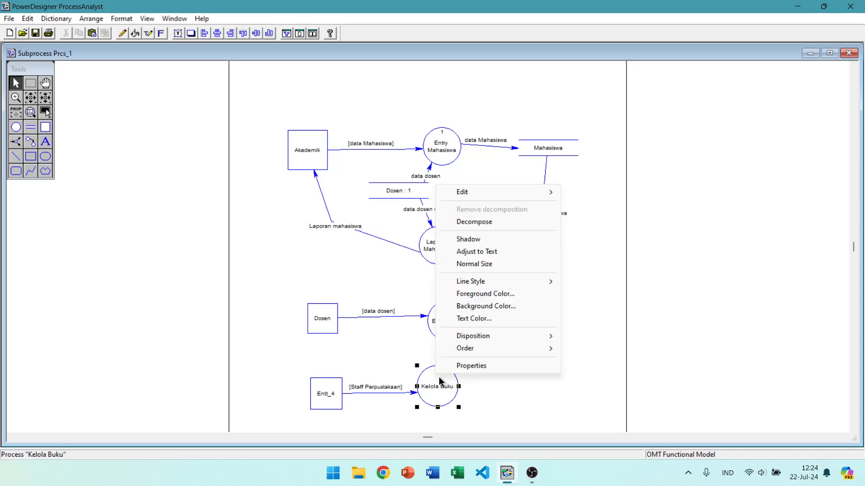
left_click(487, 223)
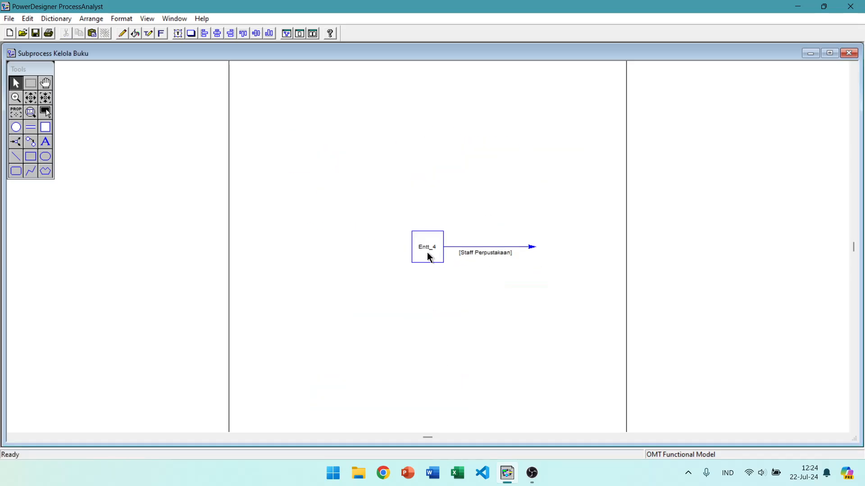
left_click(428, 253)
left_click_drag(427, 256, 278, 238)
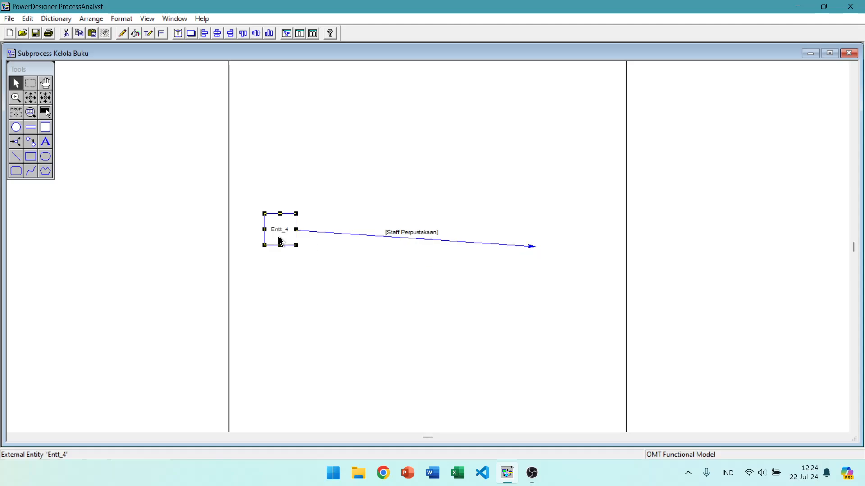
Add two new processes, one below the other, above the Staff Perpustakaan flow.
left_click(16, 127)
left_click(422, 129)
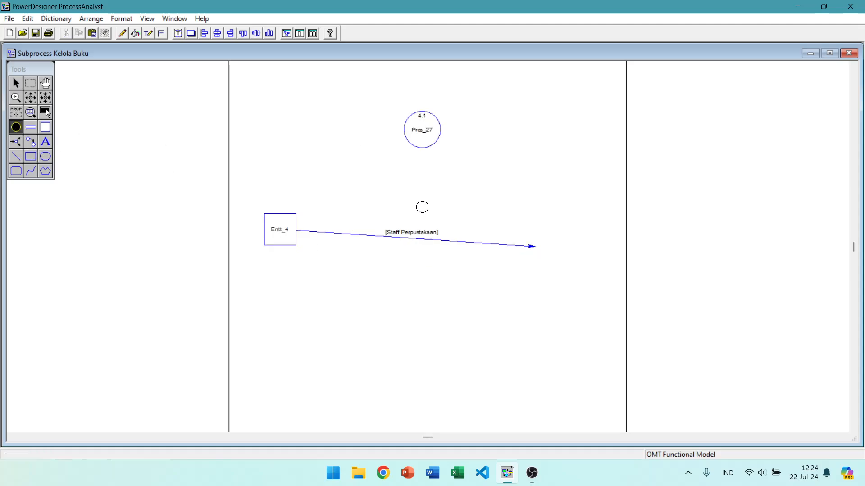
left_click(424, 195)
right_click(425, 195)
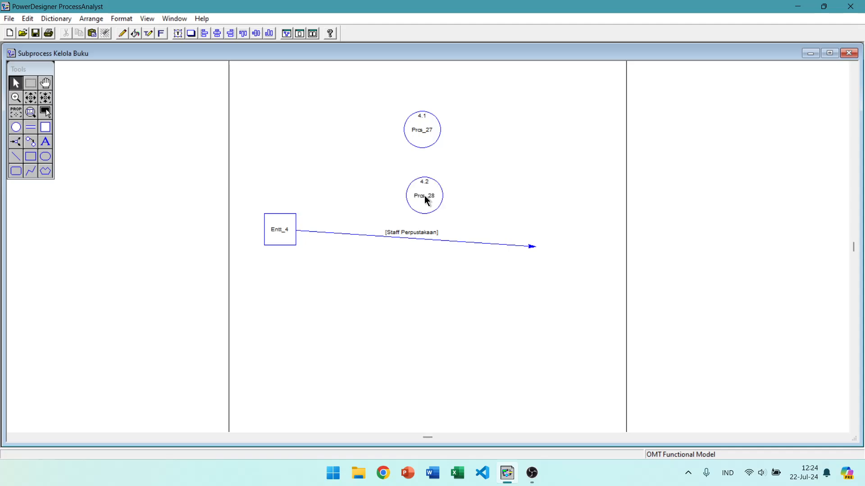
left_click(436, 243)
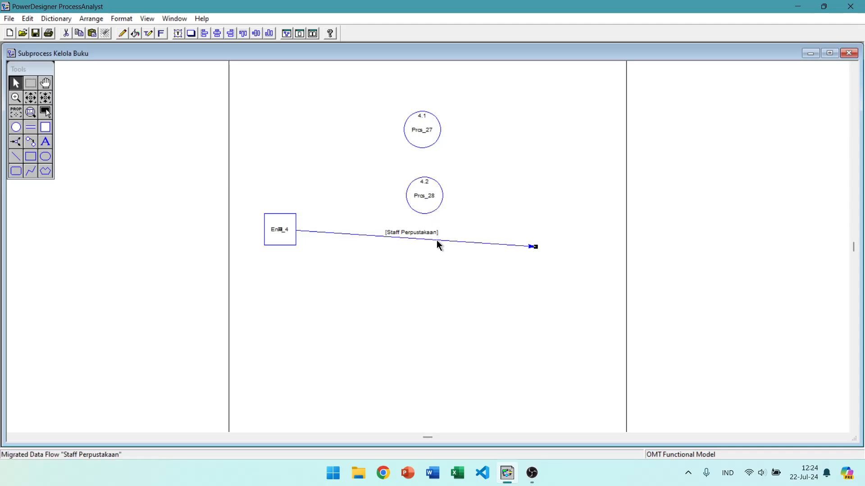
Rename the Entt_4 external entity as Staff Perpustakaan.
double_click(276, 237)
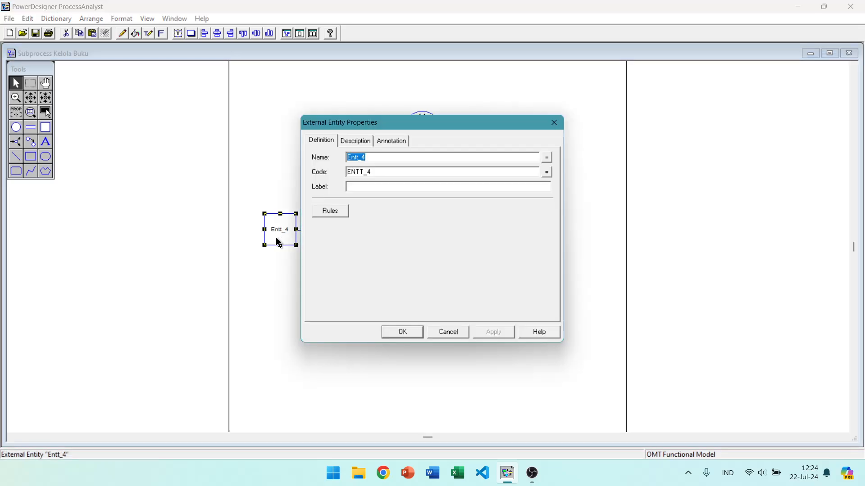
type("Staff Perpustakaan")
key("Return")
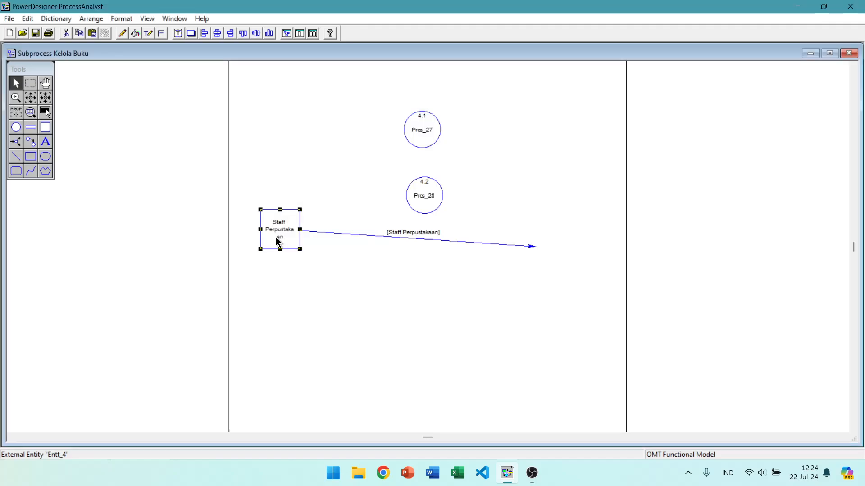
Attach the free end of the Staff Perpustakaan flow to process 4.1 and rename that process Entry Buku.
left_click(391, 237)
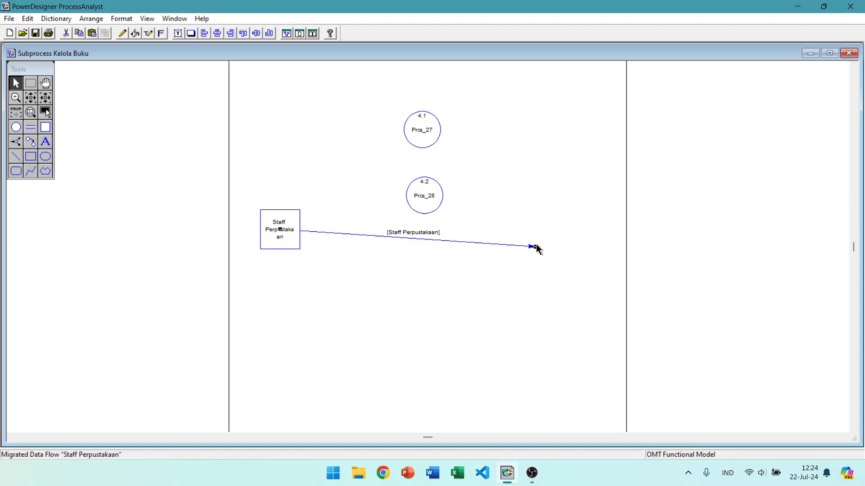
left_click_drag(536, 246, 419, 140)
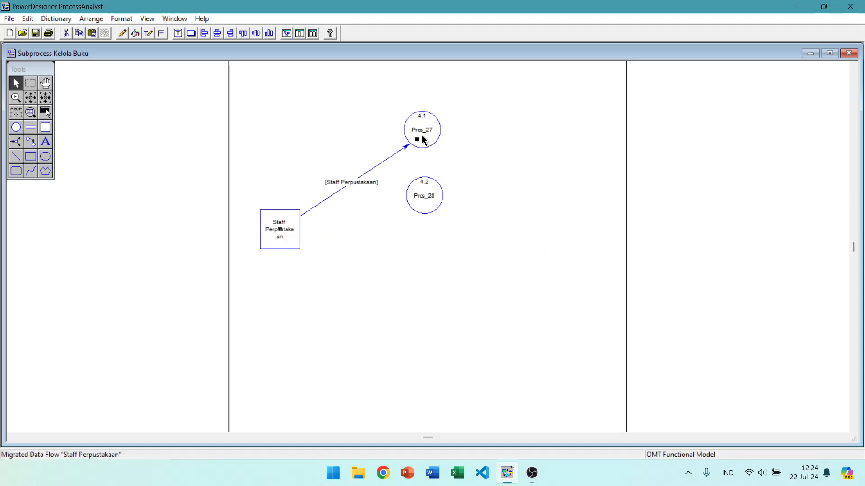
left_click(430, 130)
double_click(430, 131)
type("Ent")
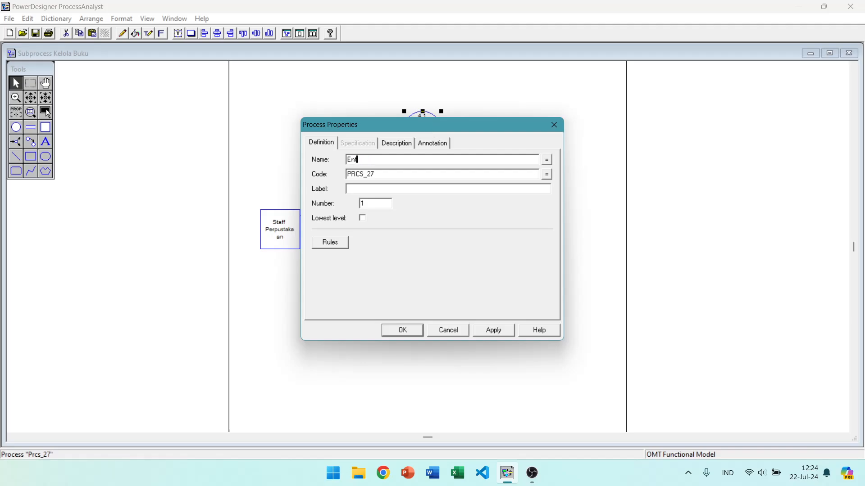
type("ry Buku")
left_click(409, 331)
Rename process 4.2 as Laporan Buku.
double_click(420, 193)
type("Laporan Buku")
left_click(398, 331)
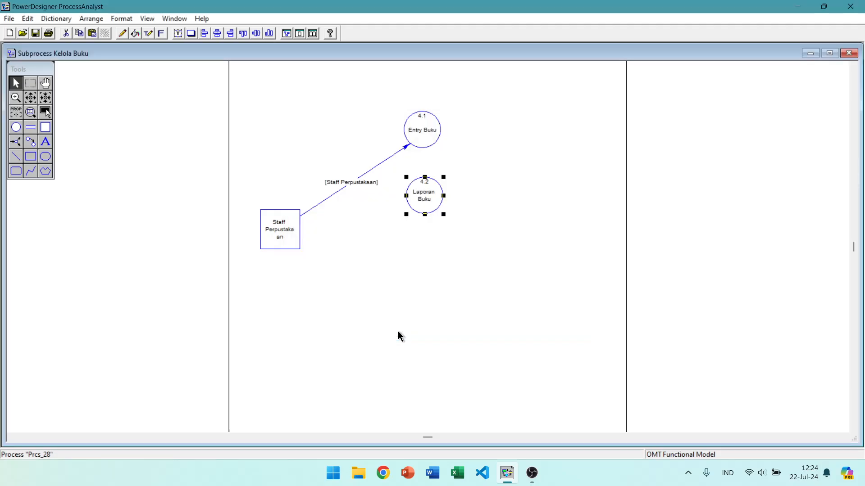
Draw a data flow from the Staff Perpustakaan entity to the Laporan Buku process and name it Laporan Buku.
left_click(29, 142)
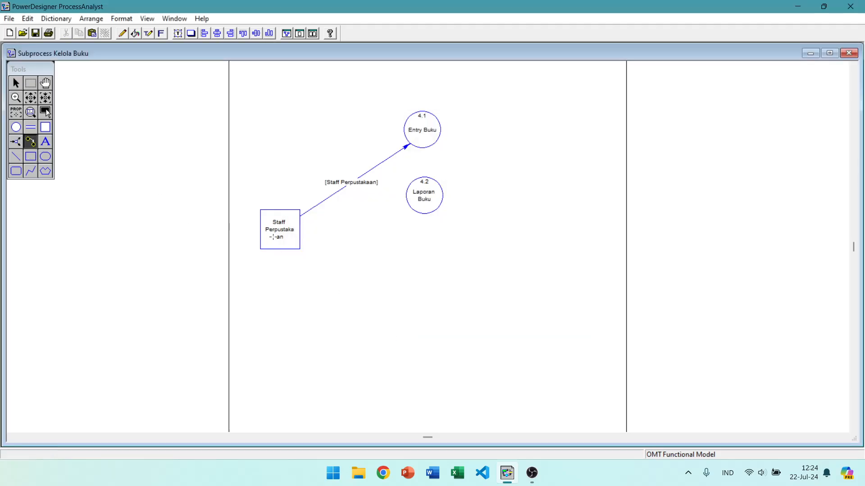
left_click_drag(288, 234, 422, 209)
right_click(390, 216)
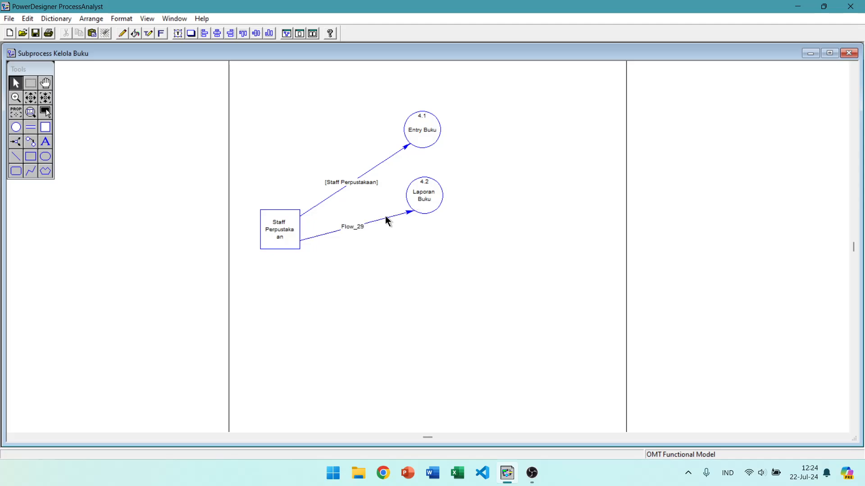
double_click(383, 217)
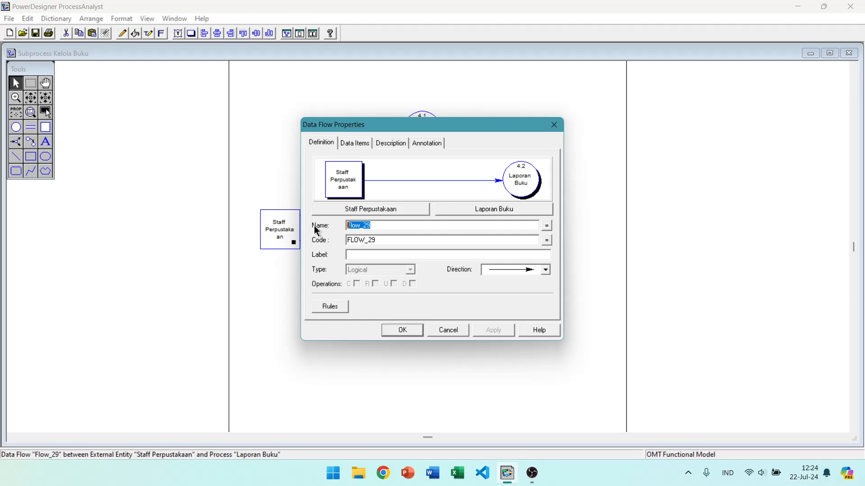
type("Lapaor")
key("BackSpace")
key("BackSpace")
key("BackSpace")
type("oran Buku")
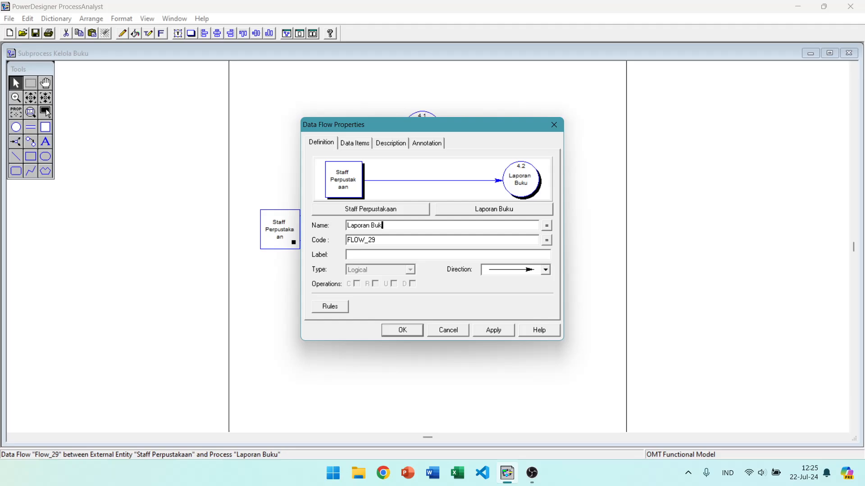
left_click(390, 332)
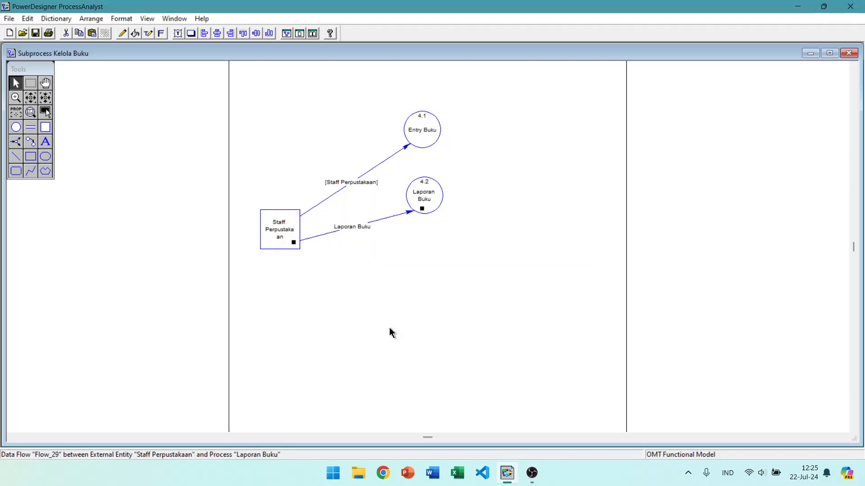
Add a data store to the right of the Entry Buku and Laporan Buku processes and name it Buku.
left_click(433, 204)
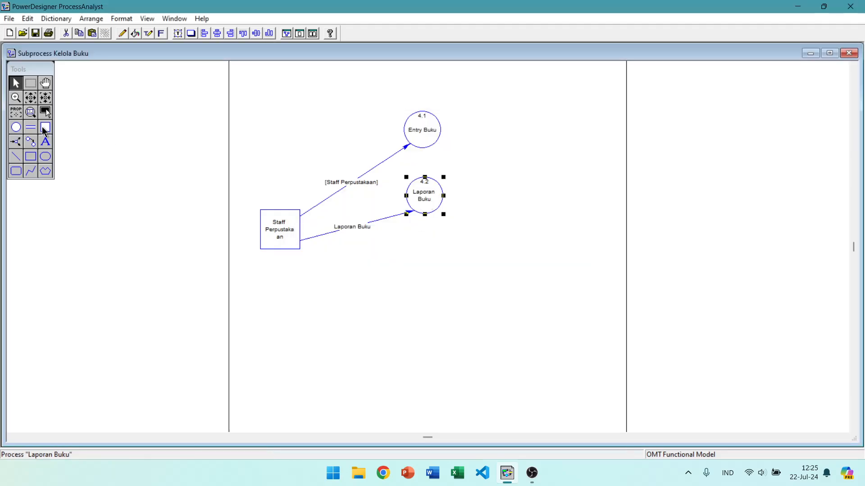
left_click(35, 130)
left_click(494, 152)
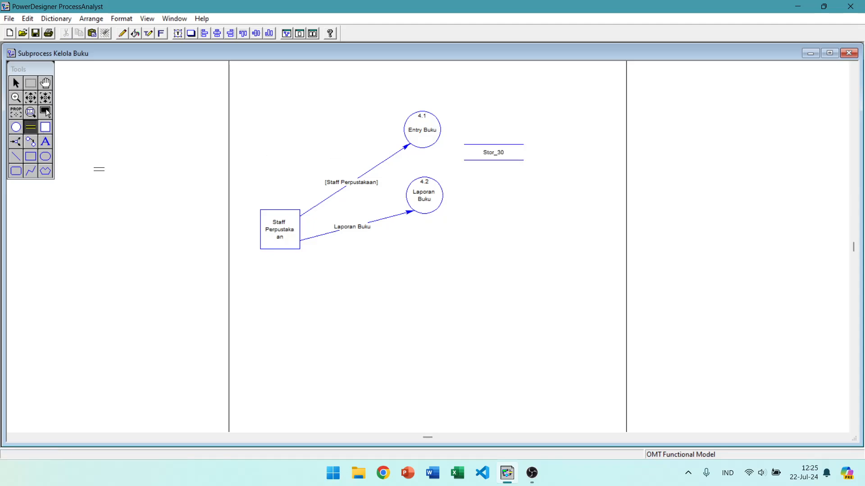
right_click(533, 144)
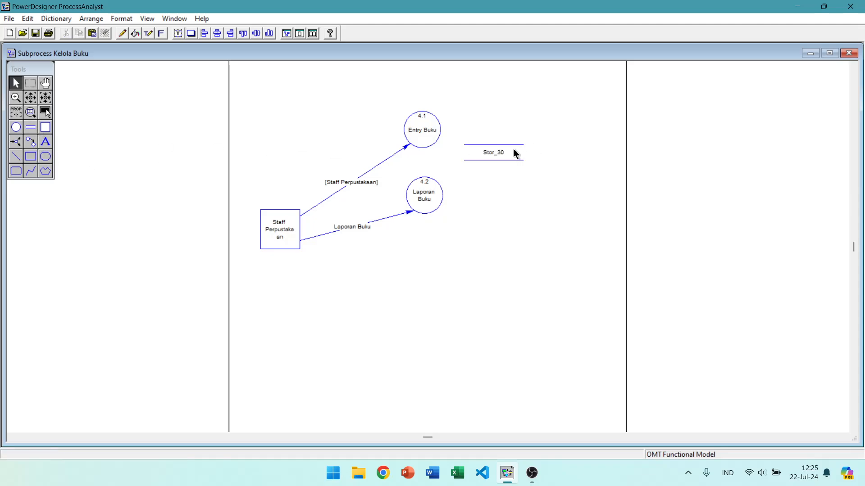
double_click(508, 149)
type("Buku")
key("Return")
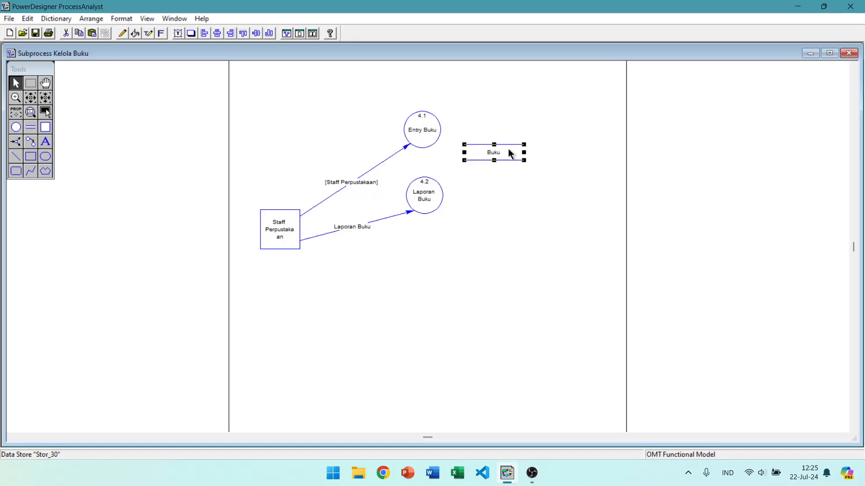
Draw a data flow from the Entry Buku process to the Buku data store and another from Buku to the Laporan Buku process.
left_click(31, 142)
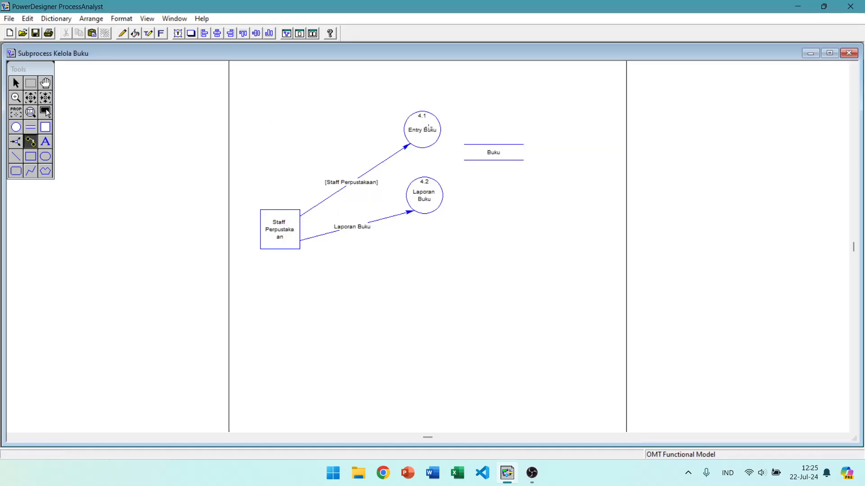
mouse_move(428, 127)
left_mouse_down()
mouse_move(489, 157)
mouse_move(432, 204)
left_mouse_up()
right_click(432, 204)
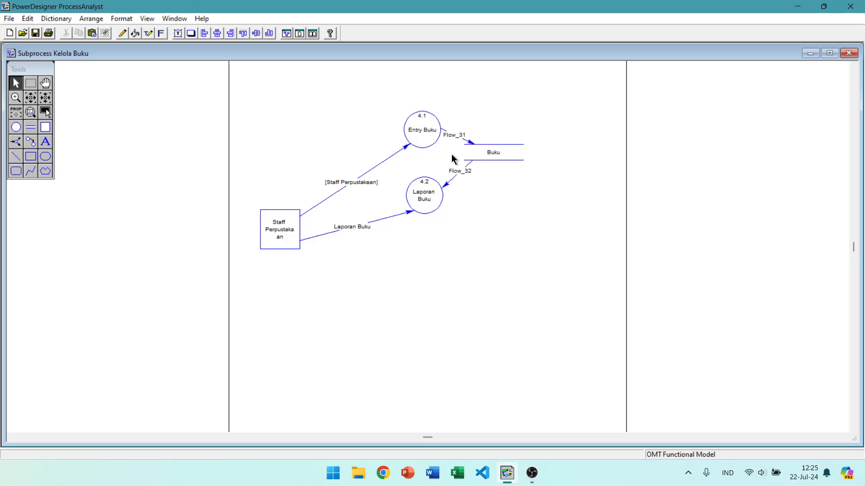
Name the flow from the Entry Buku process to the Buku data store data buku.
double_click(466, 133)
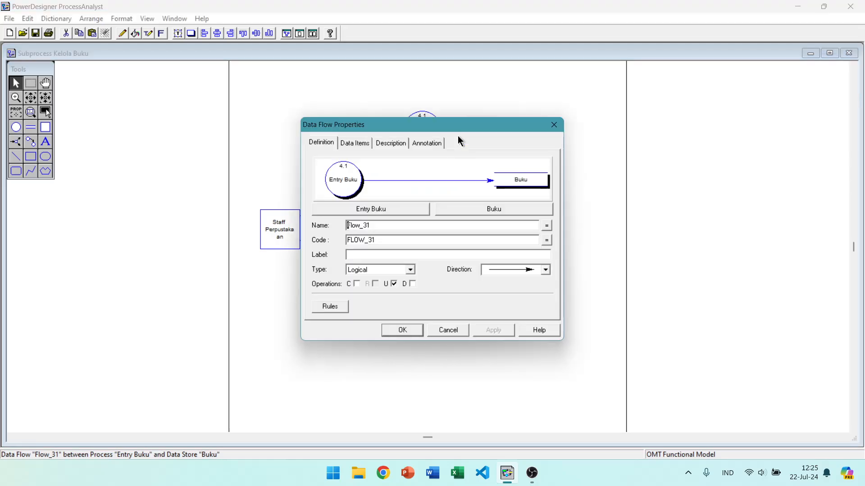
type("data buku")
key("Delete")
key("Delete")
key("Delete")
key("Delete")
key("Delete")
key("Delete")
key("Delete")
left_click(402, 330)
Name the flow from the Buku data store to the Laporan Buku process data buku.
double_click(457, 175)
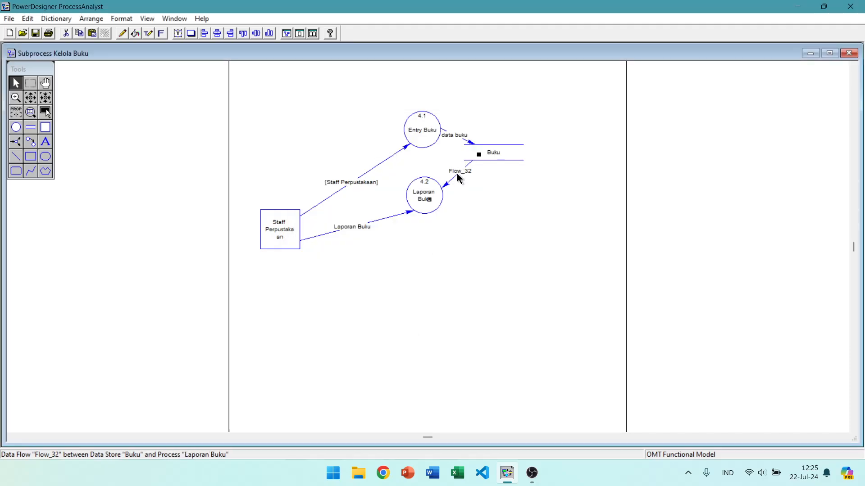
type("data buku")
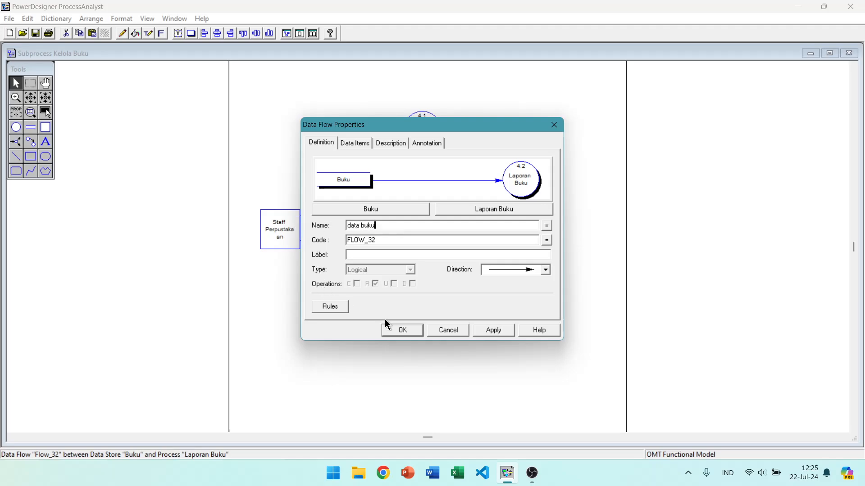
left_click(394, 331)
Move the Laporan Buku process further down and shift the Buku data store outward, between the heights of the two processes.
left_click(428, 198)
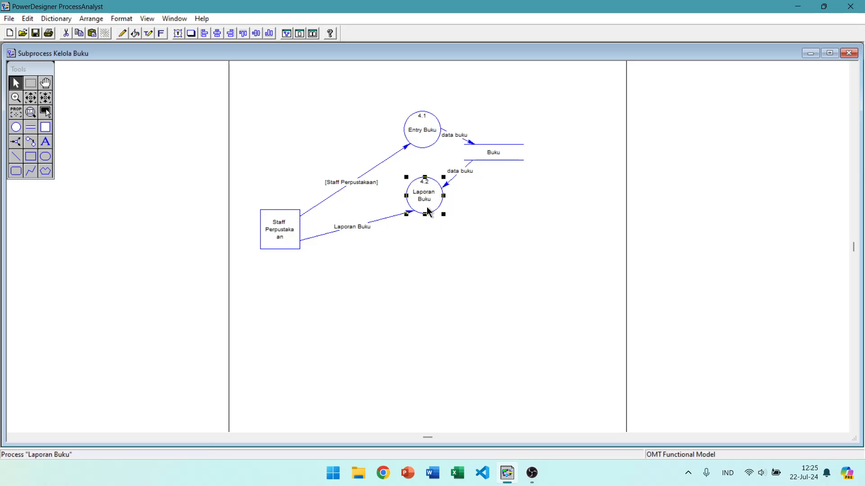
left_click_drag(428, 198, 440, 256)
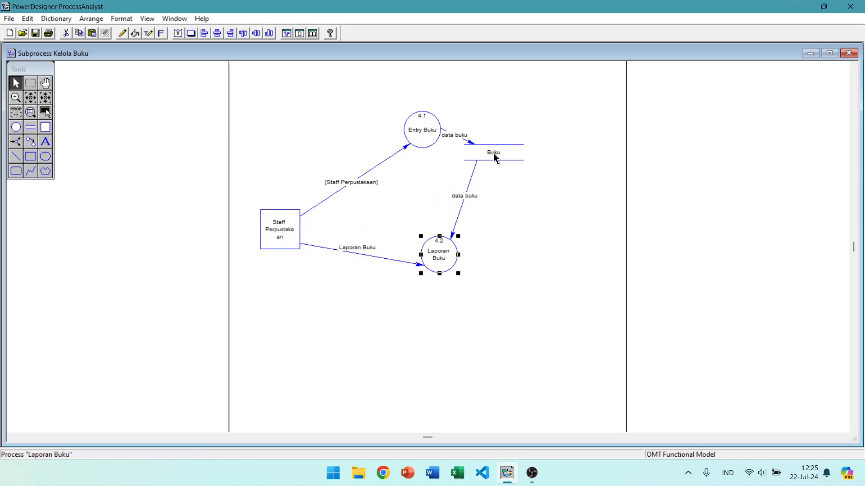
left_click_drag(494, 153, 536, 197)
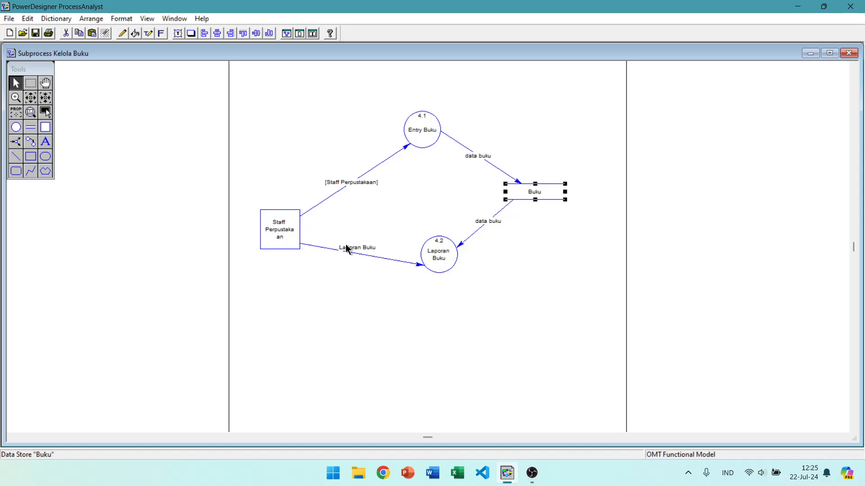
left_click(383, 258)
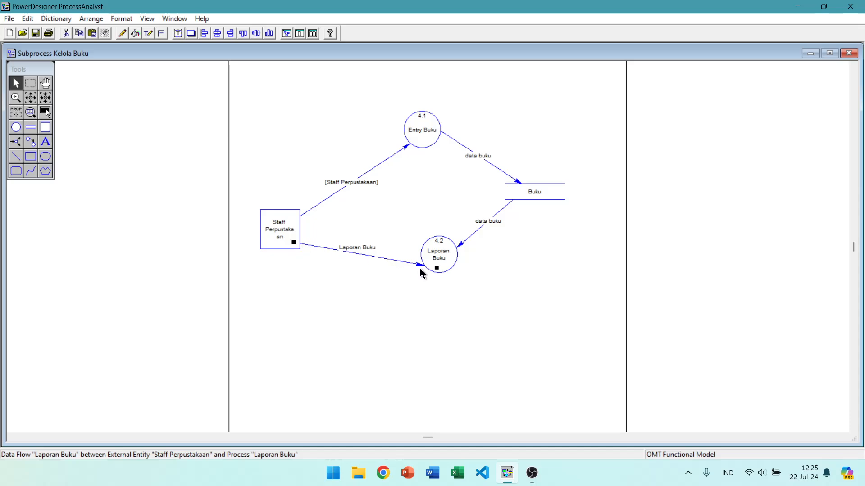
left_click(444, 259)
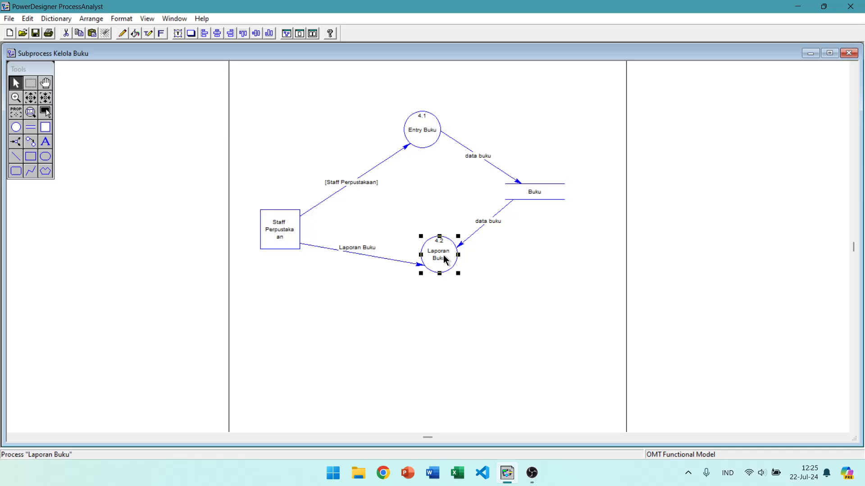
left_click(423, 129)
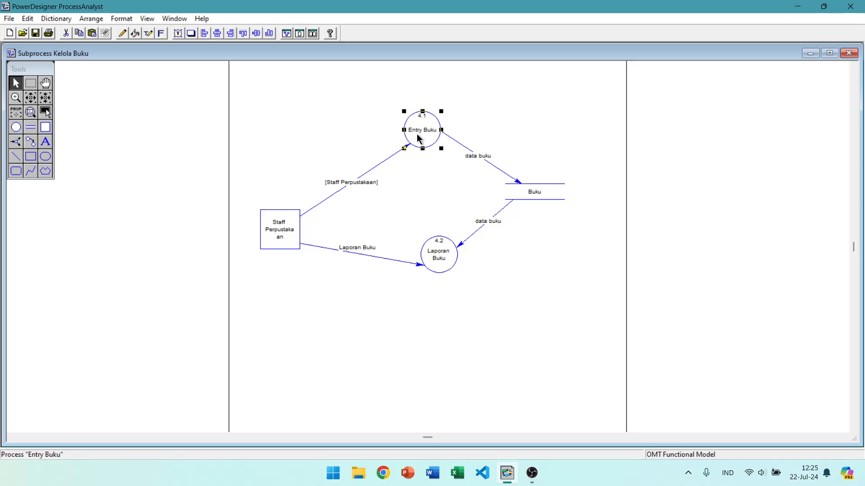
Reverse the direction of the Laporan Buku flow so it runs from the Laporan Buku process to the Staff Perpustakaan entity.
left_click(385, 259)
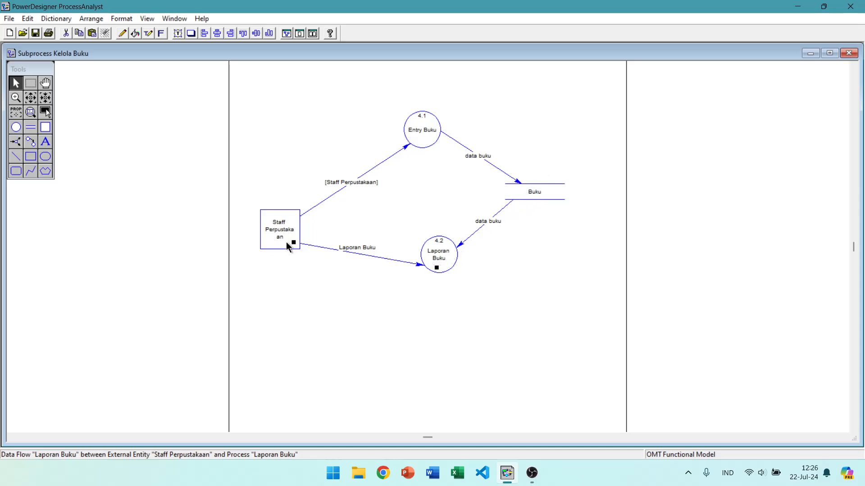
right_click(381, 258)
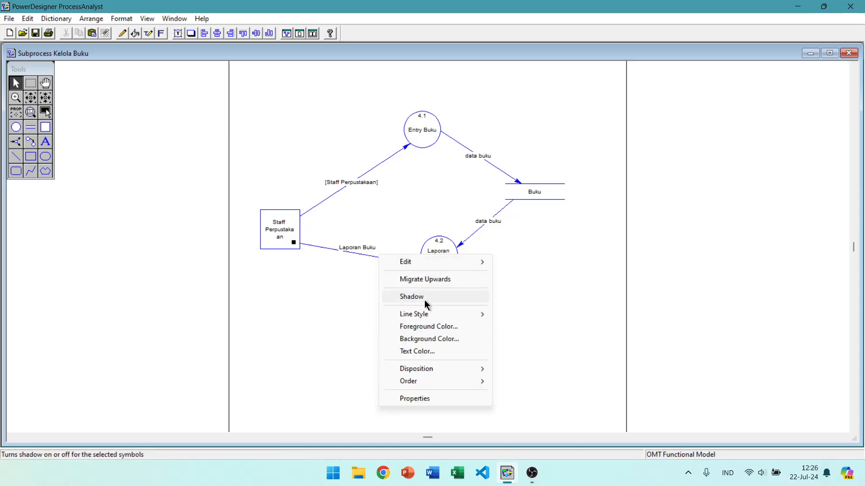
double_click(364, 256)
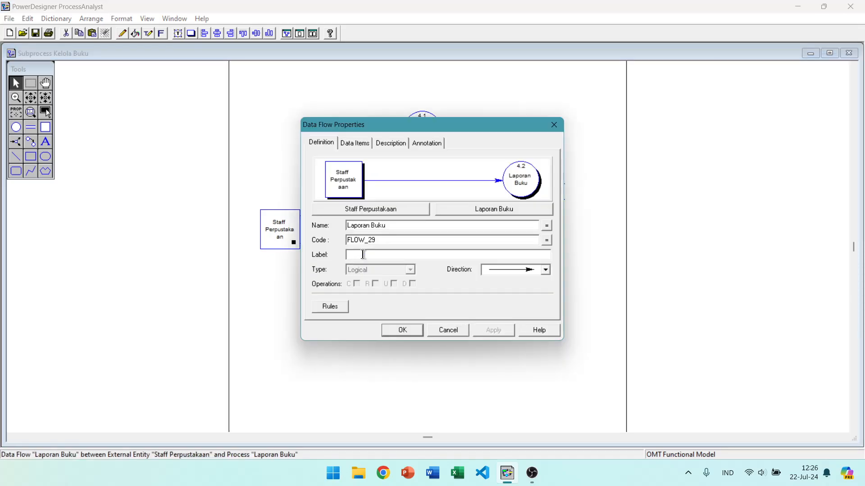
left_click(499, 269)
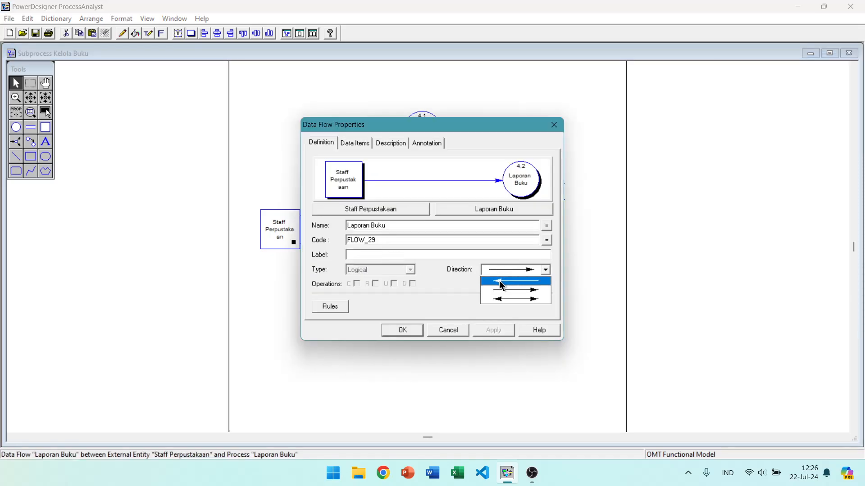
left_click(500, 282)
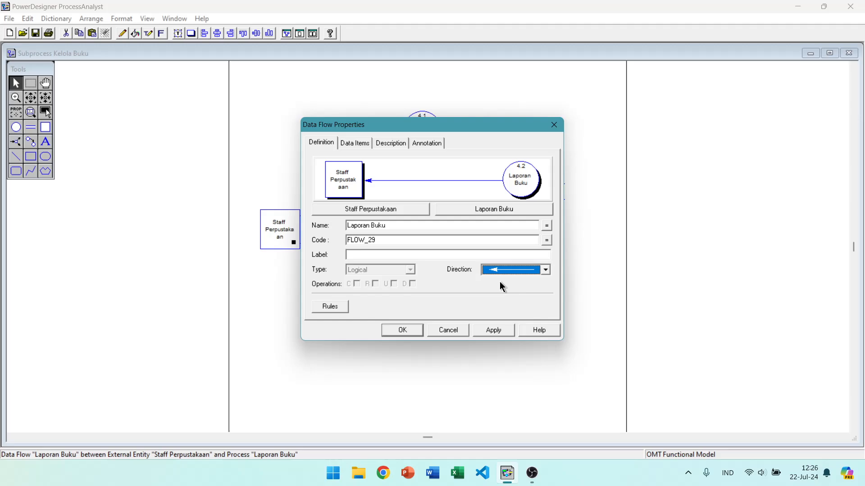
left_click(403, 332)
left_click(399, 232)
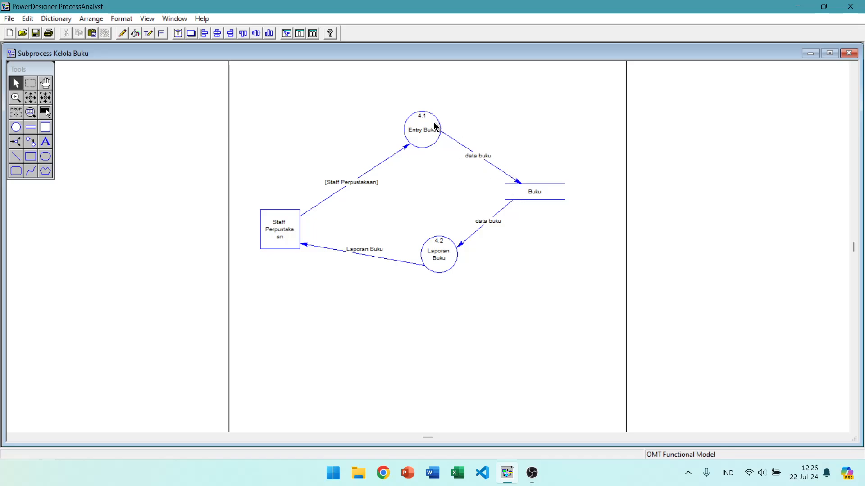
Go back up to the level-one diagram Subprocess Prcs_1 and auto-balance its flows with the Kelola Buku subprocess.
left_click(419, 129)
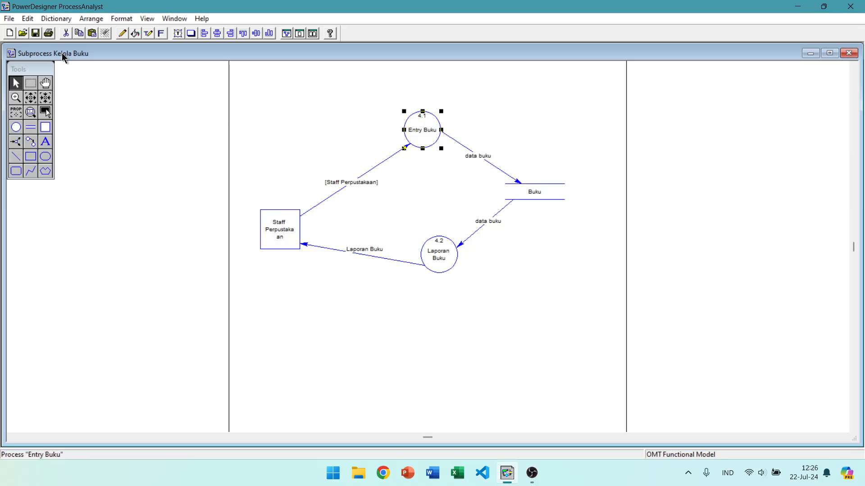
key("ctrl+u")
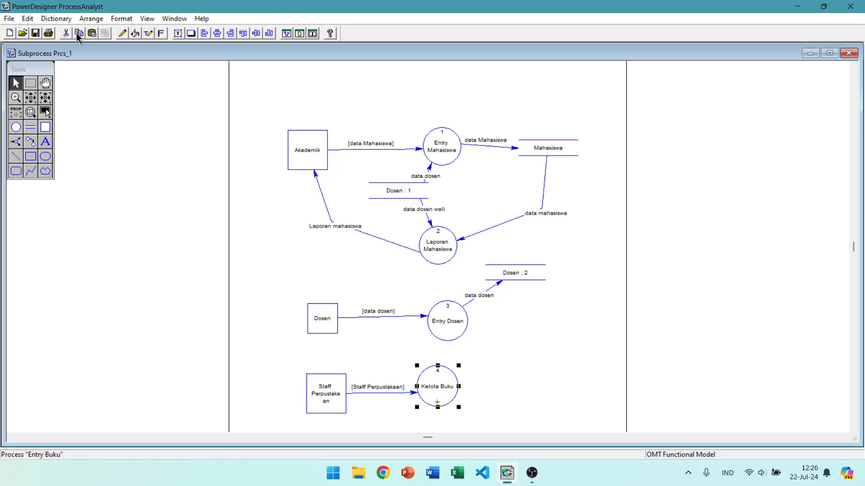
left_click(56, 19)
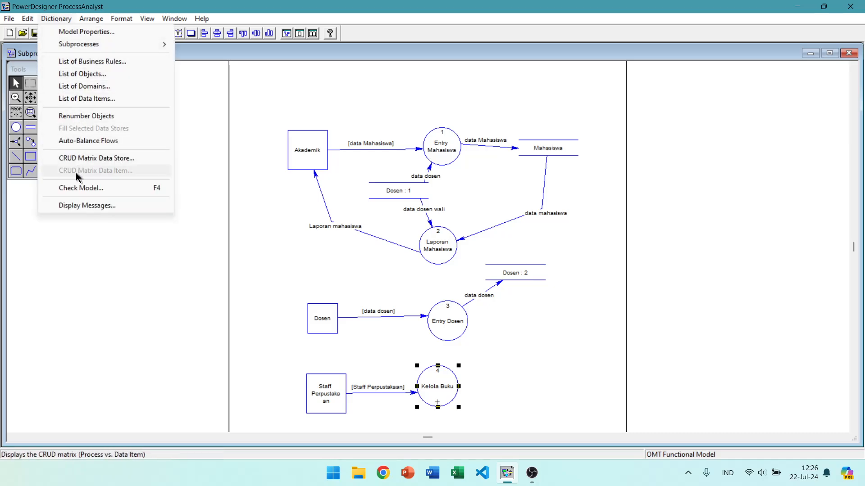
left_click(97, 140)
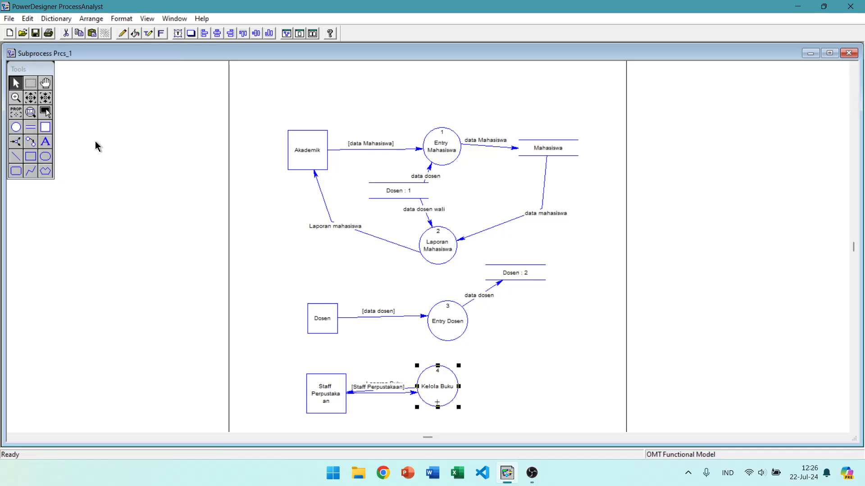
Move the Kelola Buku process away from Staff Perpustakaan and separate the two overlapping flows between them.
left_click_drag(446, 383, 555, 379)
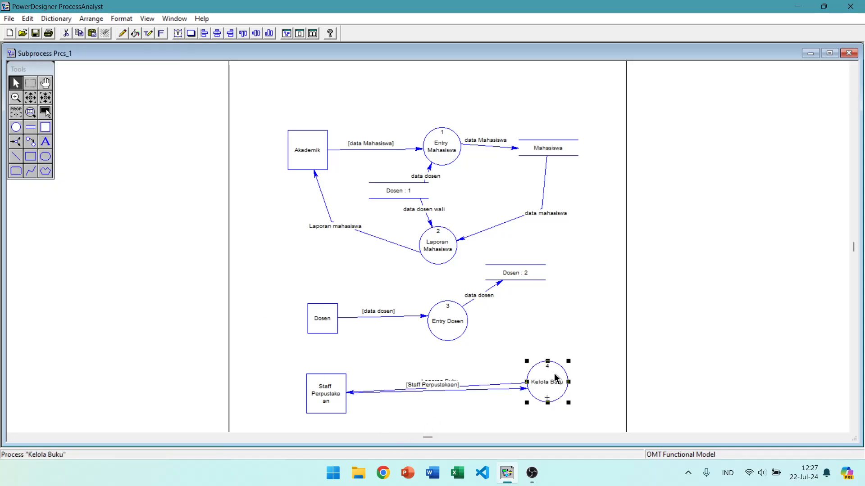
left_click(451, 386)
left_click_drag(450, 386, 471, 397)
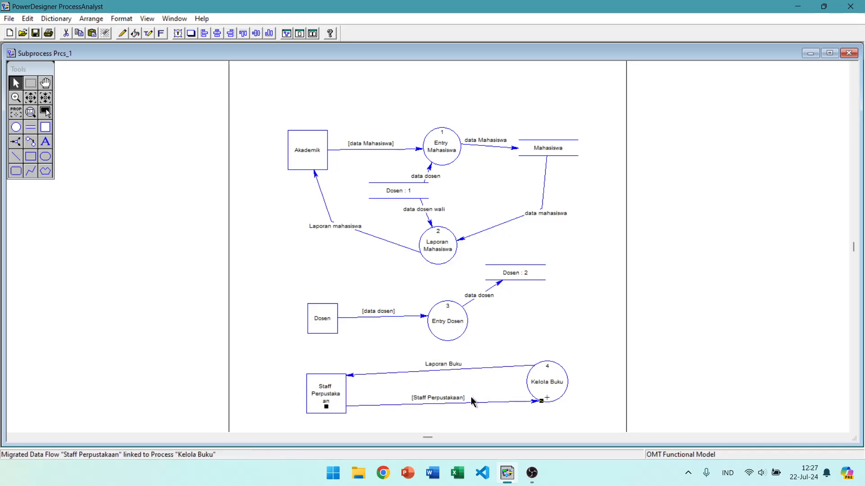
Open the Kelola Buku decomposition and rename the flow from Staff Perpustakaan to Entry Buku as data buku.
left_click(326, 391)
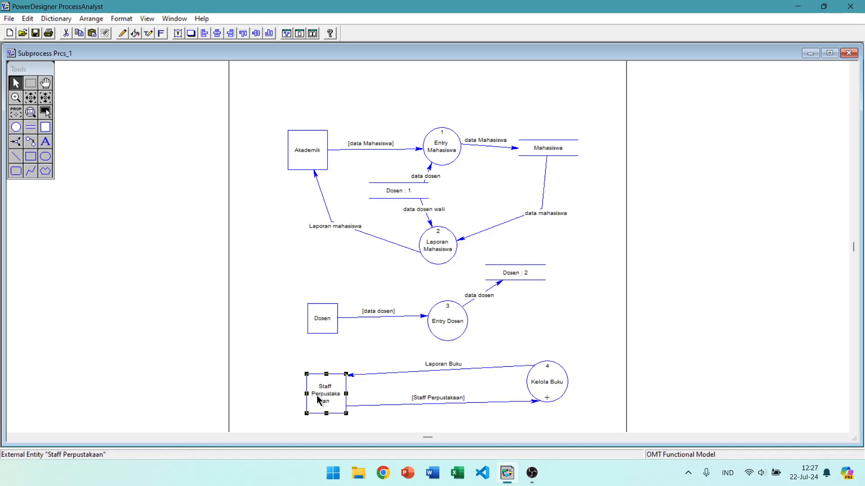
left_click(549, 386)
right_click(549, 386)
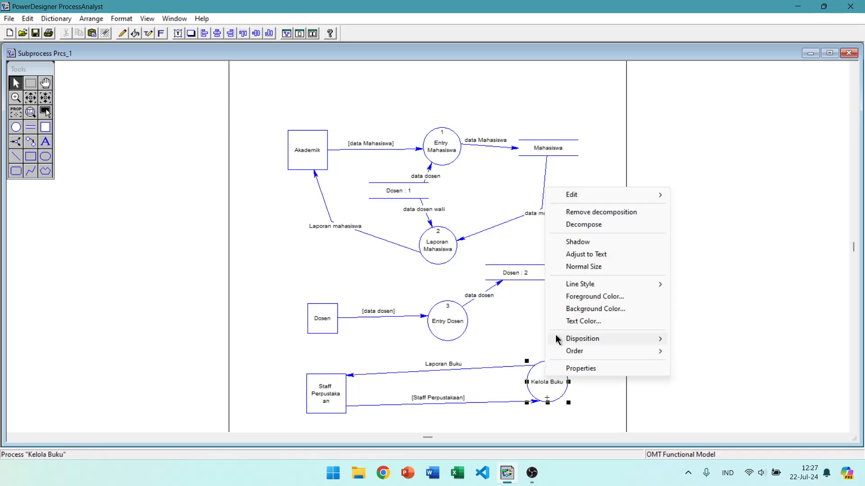
left_click(604, 225)
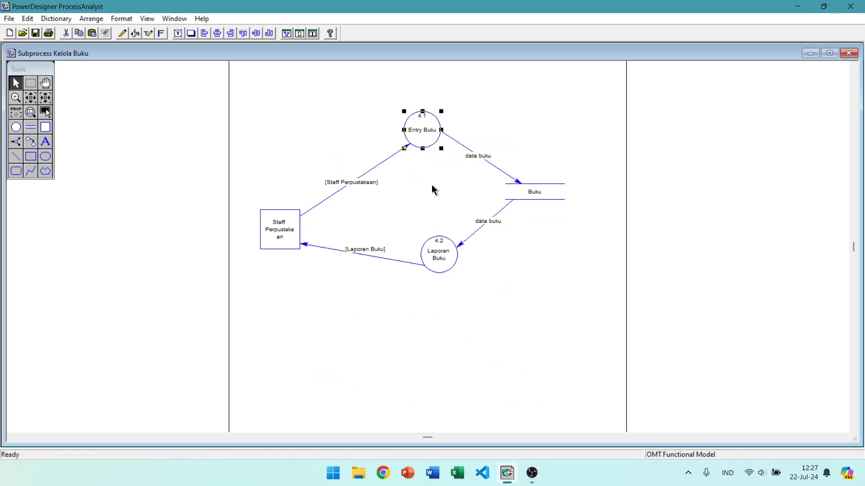
left_click(287, 224)
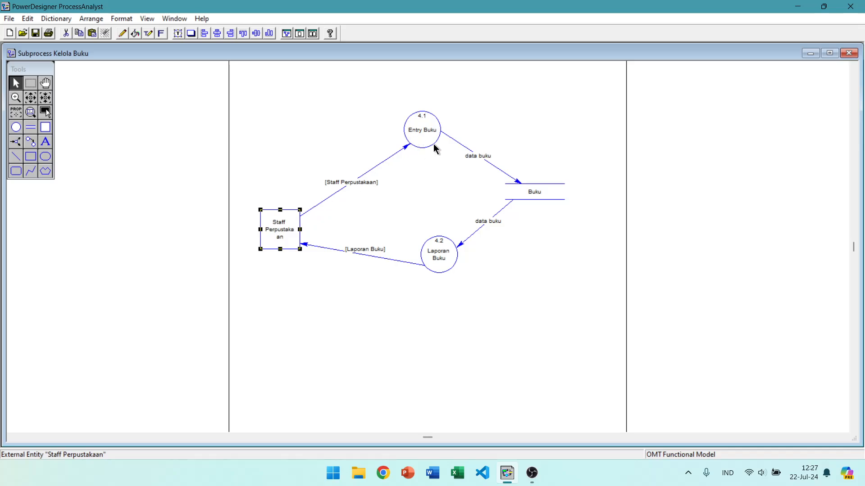
double_click(346, 182)
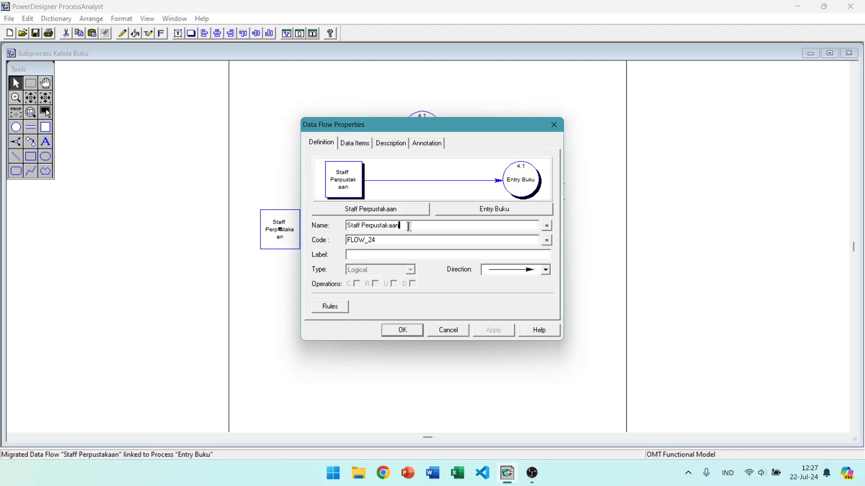
left_click_drag(406, 226, 339, 228)
type("data buku")
key("Return")
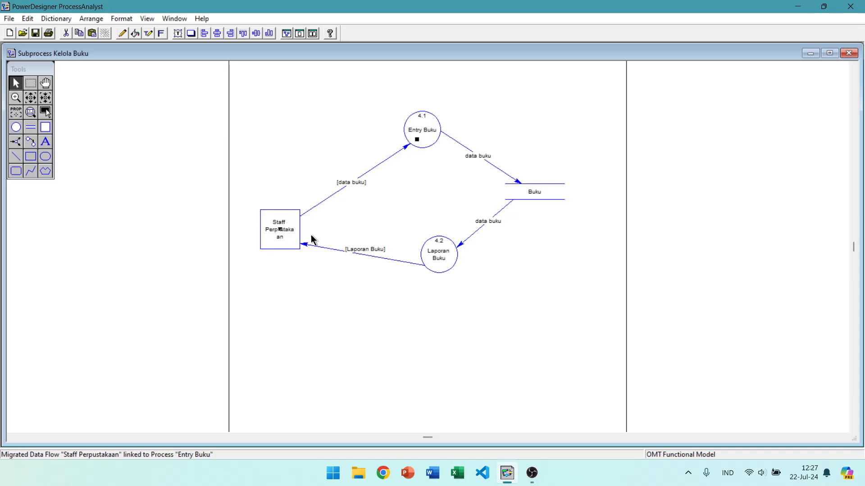
Go back up through the level-one diagram to the context diagram Process Model_1 and auto-balance its flows.
left_click(363, 253)
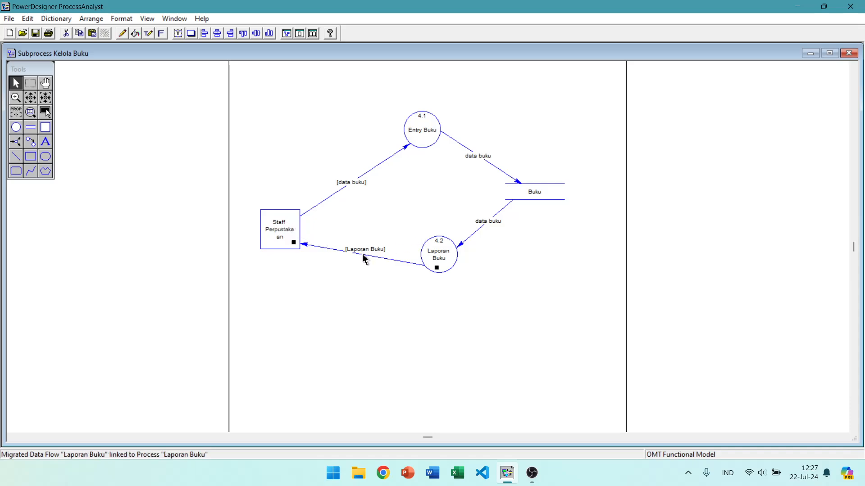
double_click(415, 220, "ctrl")
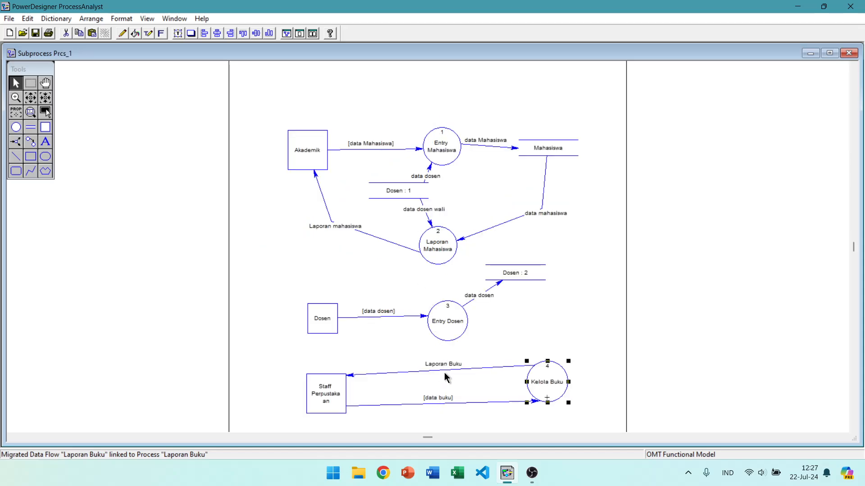
left_click(448, 320)
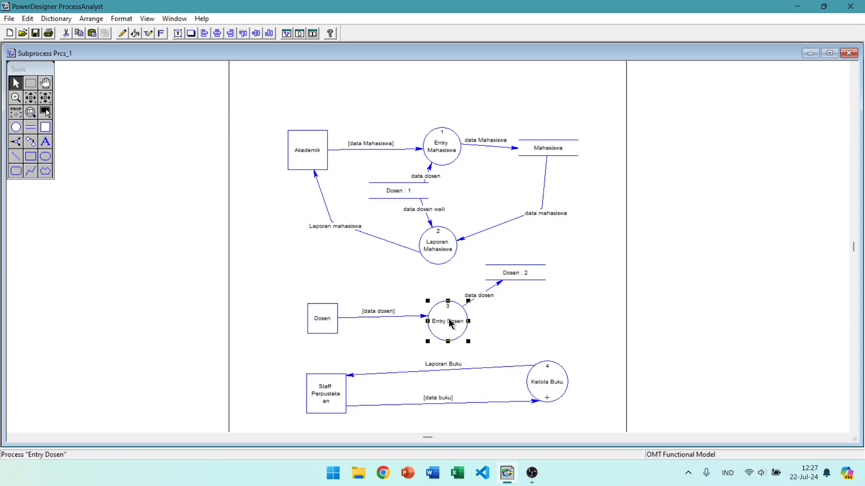
double_click(543, 326, "ctrl")
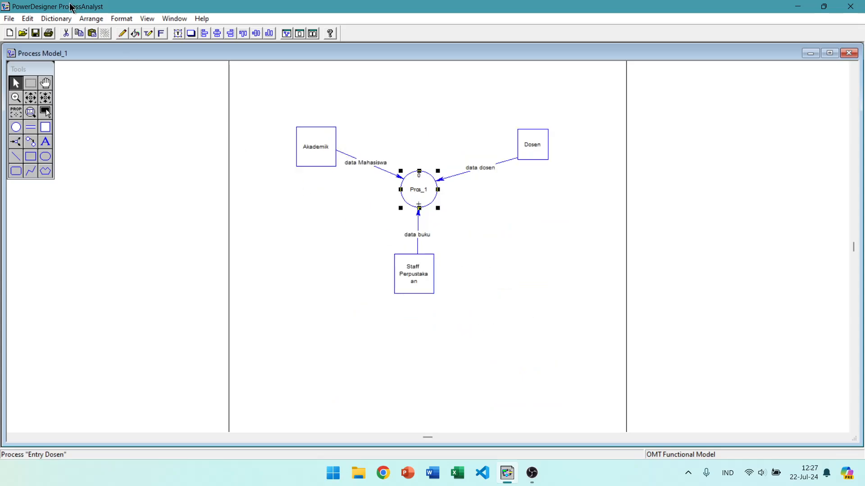
left_click(56, 19)
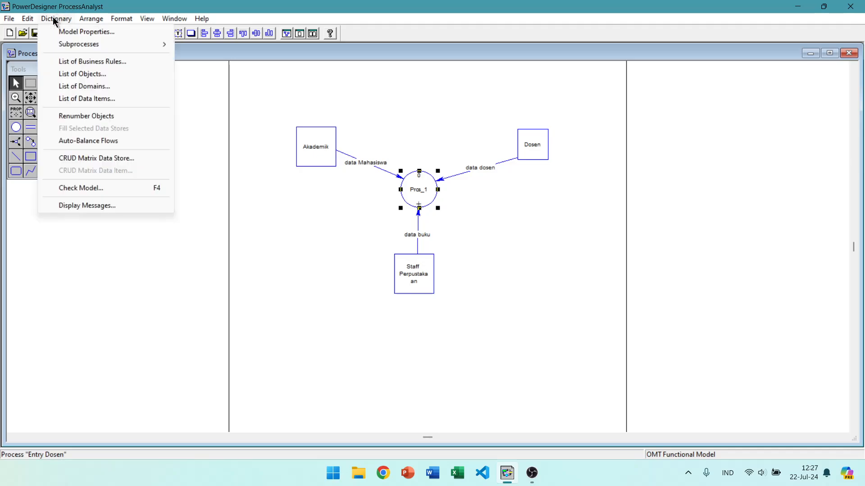
left_click(80, 141)
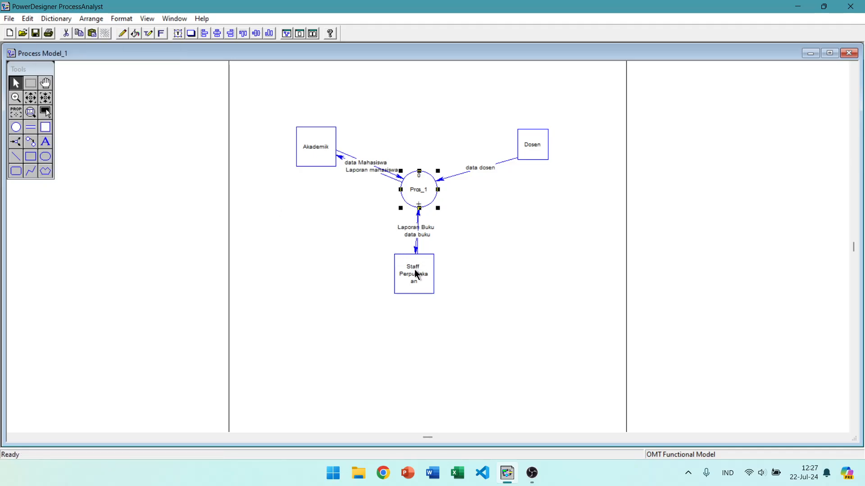
Move Staff Perpustakaan down and to the right, separate its two overlapping flows, and reposition the data dosen flow on Prcs_1.
left_click_drag(413, 270, 464, 280)
left_click_drag(438, 232, 465, 227)
left_click(441, 234)
left_click(472, 175)
left_click_drag(472, 177, 468, 168)
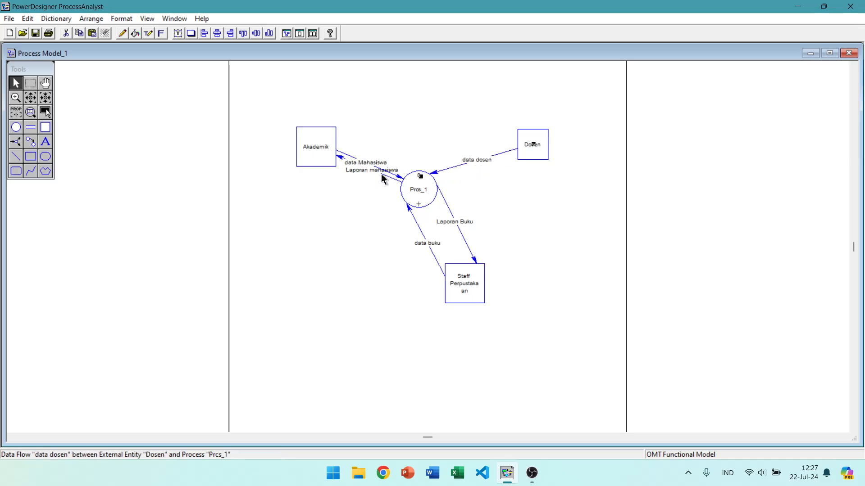
Separate the overlapping data Mahasiswa and Laporan mahasiswa flows between Akademik and Prcs_1.
left_click_drag(381, 174, 396, 165)
left_click(436, 130)
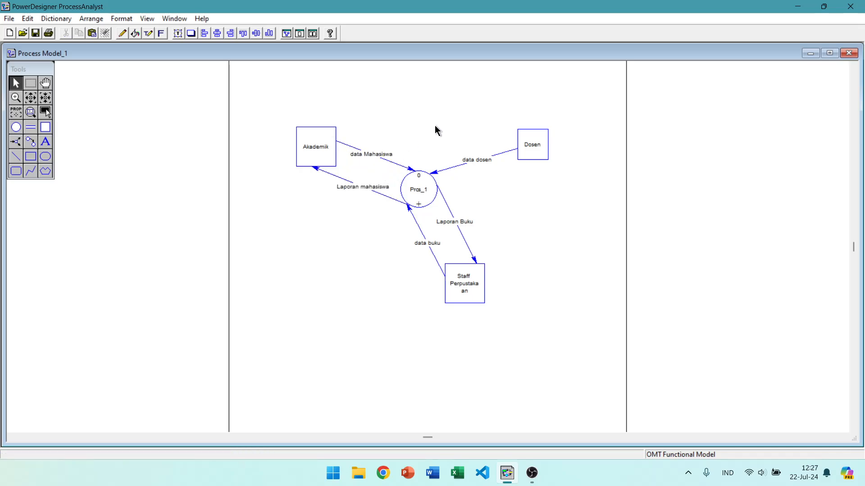
left_click(398, 201)
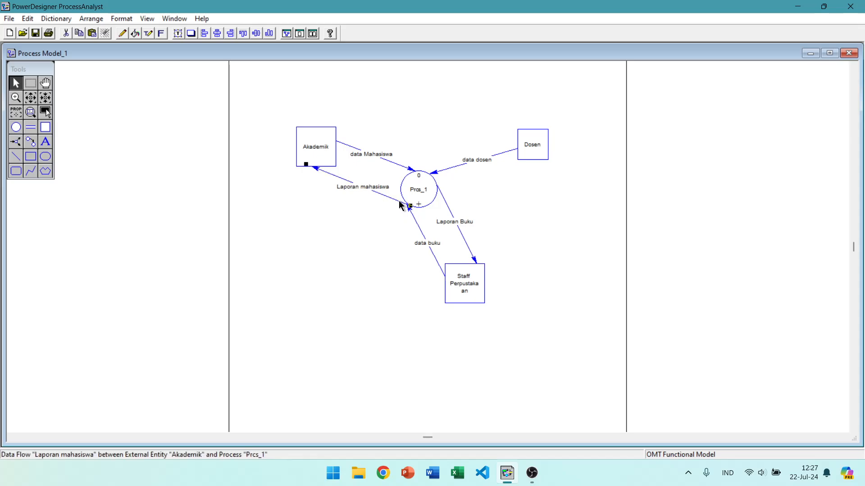
left_click_drag(412, 206, 411, 187)
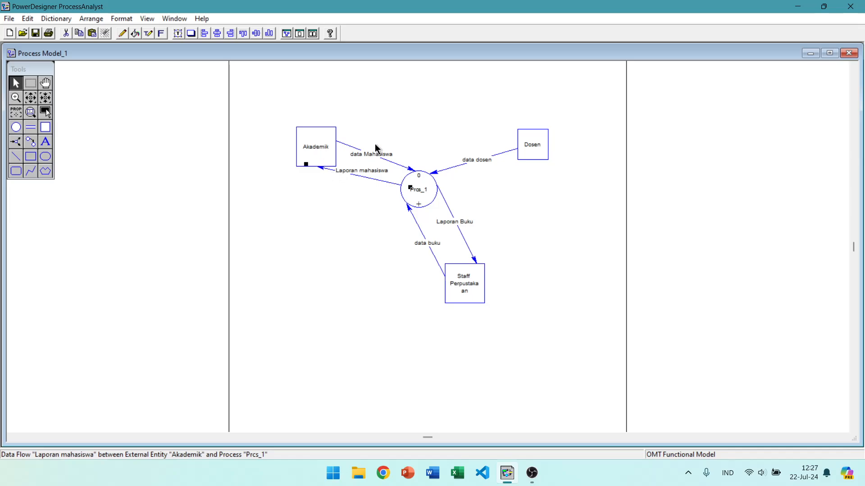
left_click(426, 129)
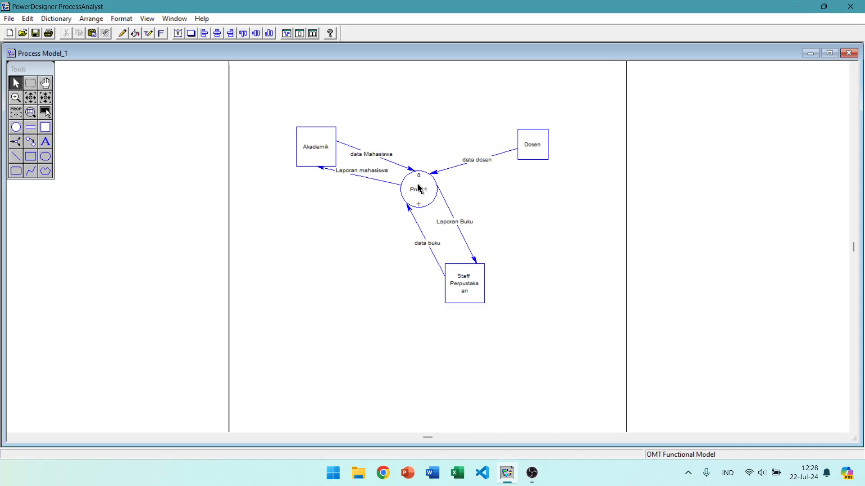
Rename the Prcs_1 process to Sistem Informasi Akademik and enlarge its circle to fit the name.
left_click(418, 189)
double_click(418, 190)
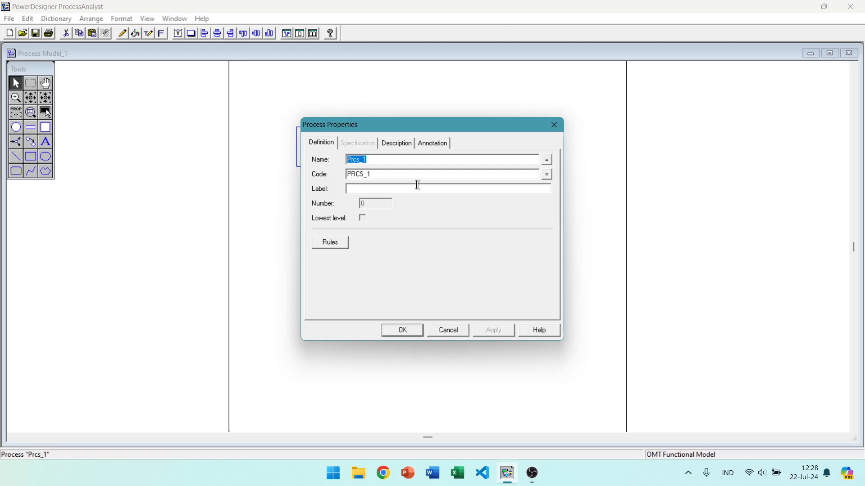
type("Sistem Informasi Akademik")
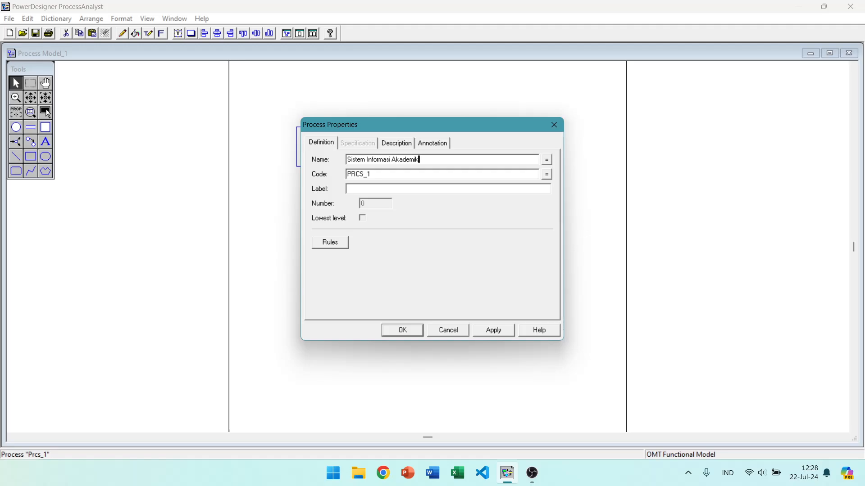
key("Return")
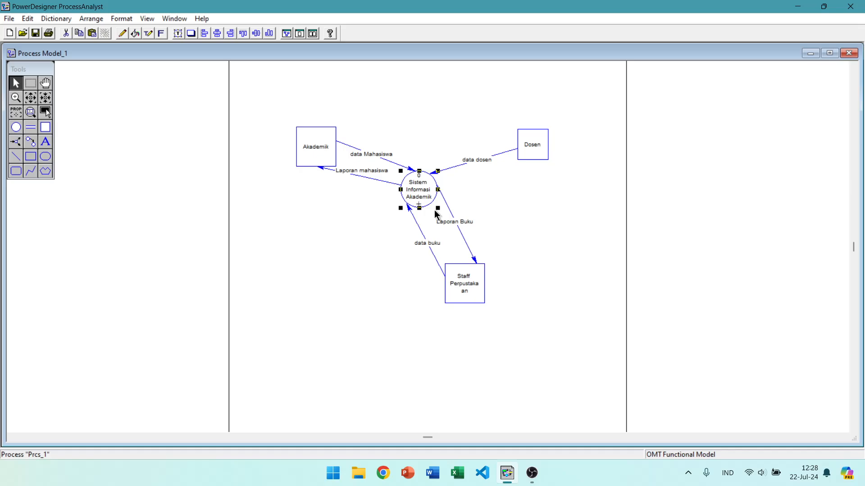
left_click_drag(437, 208, 469, 234)
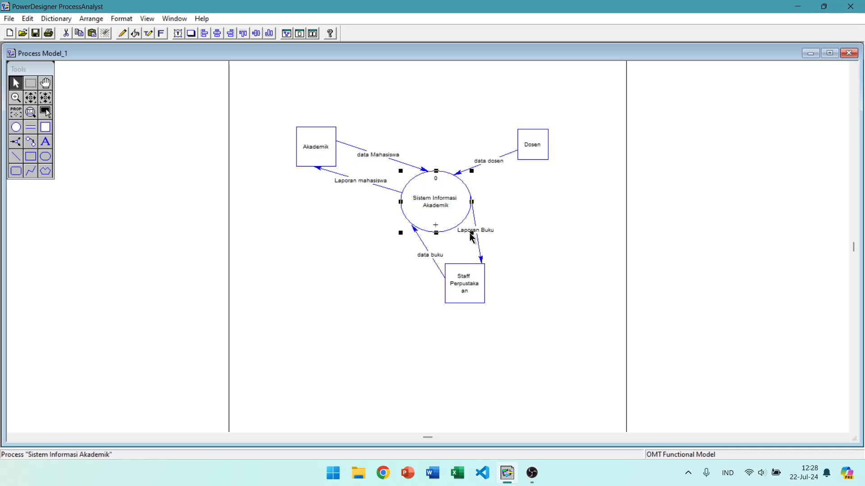
left_click(531, 225)
Open the Sistem Informasi Akademik decomposition and examine its entities, numbered processes, data stores and the flows between them.
right_click(438, 200)
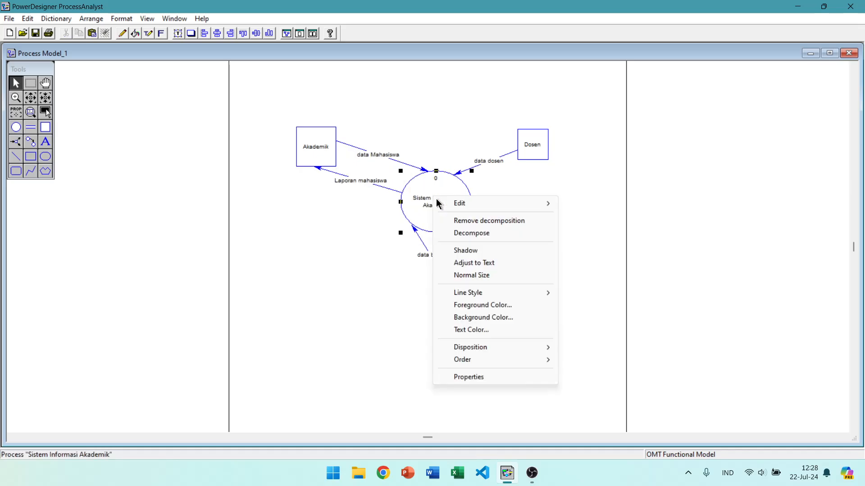
left_click(472, 234)
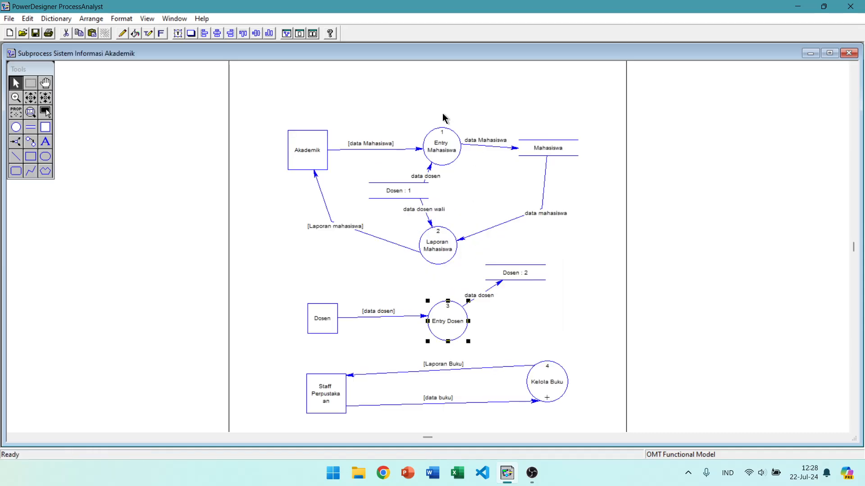
left_click(553, 242)
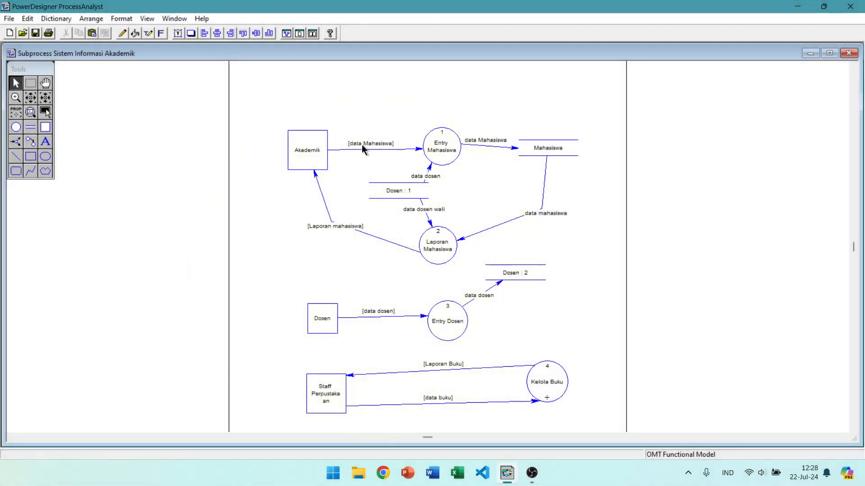
left_click(337, 319)
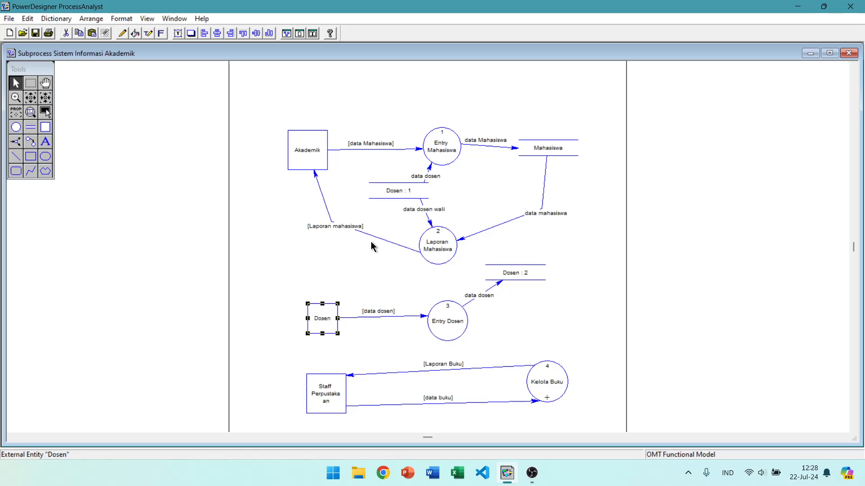
left_click(448, 138)
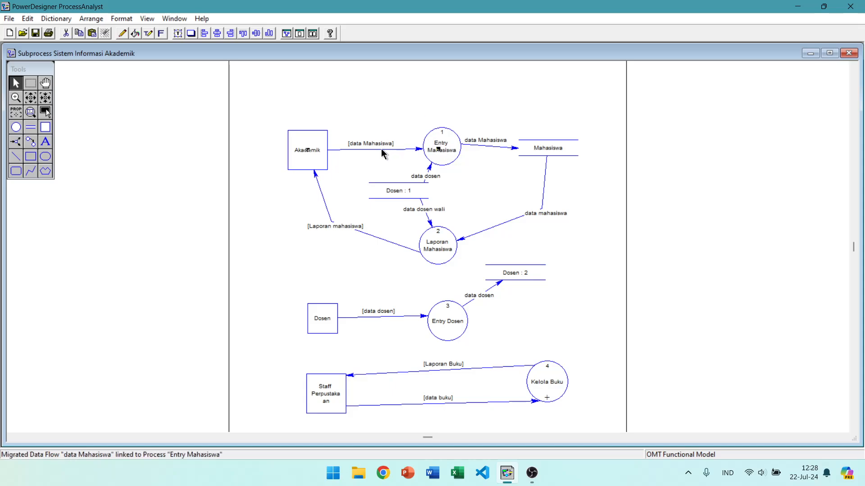
left_click(304, 140)
left_click(447, 143)
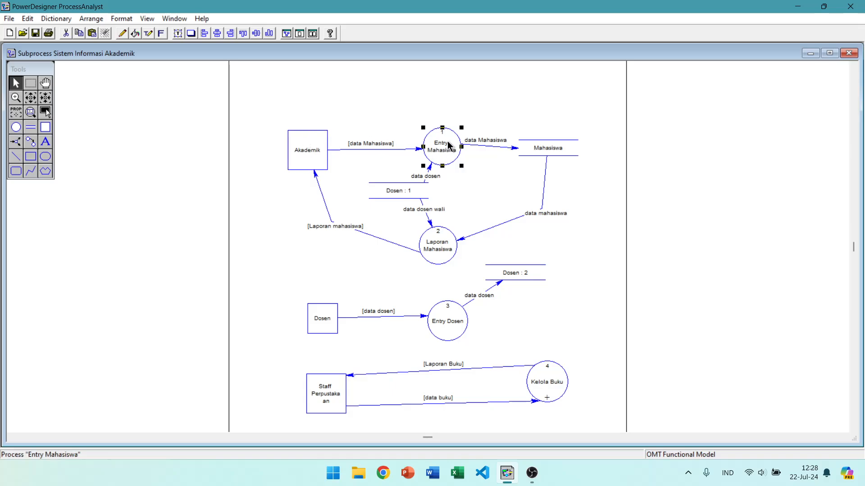
left_click(494, 146)
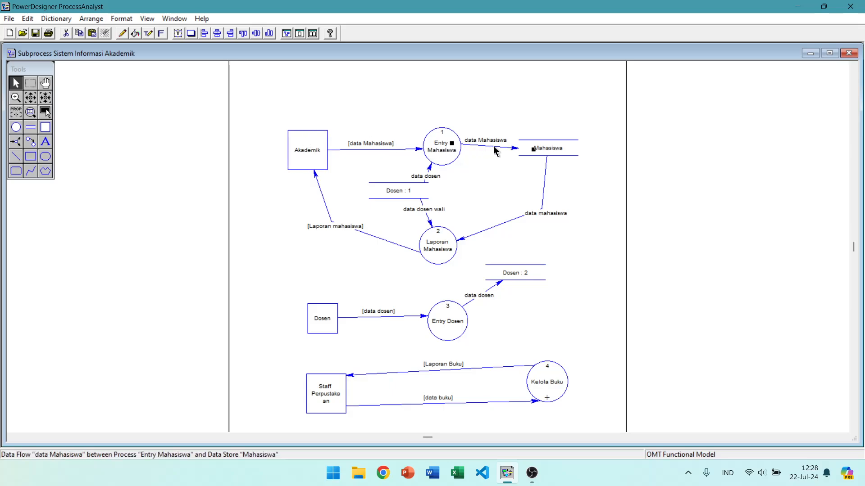
left_click(575, 151)
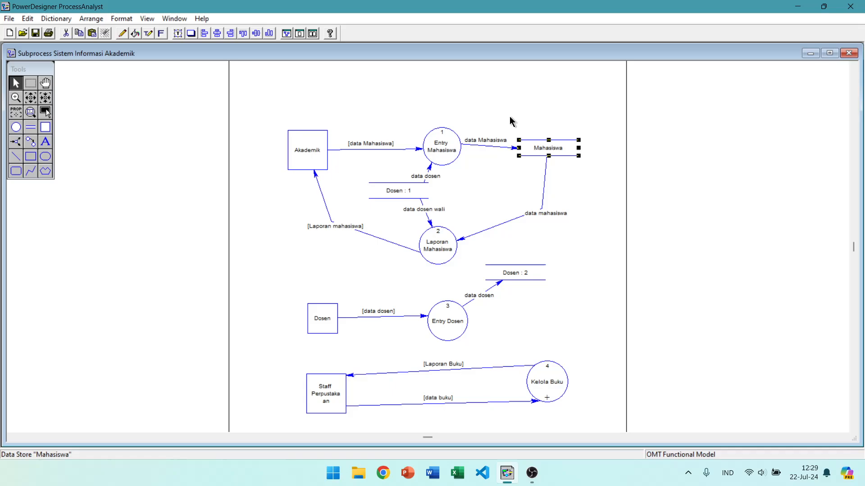
left_click(437, 155)
left_click(435, 249)
left_click(450, 336)
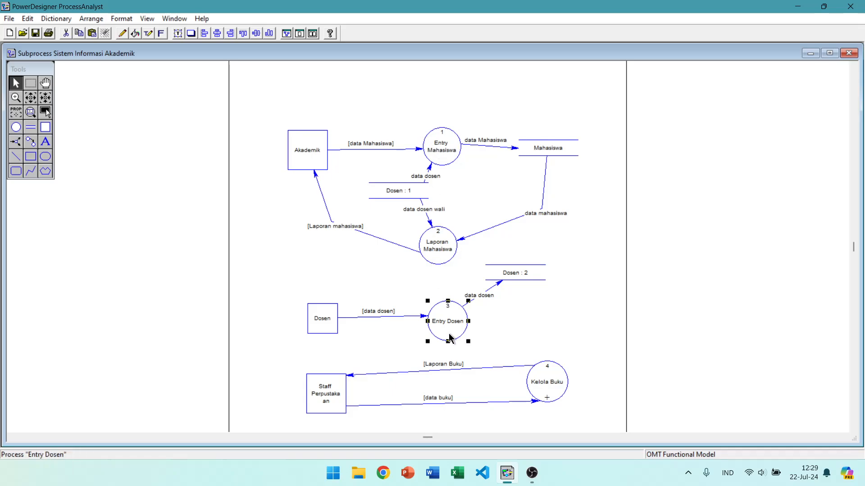
left_click(540, 390)
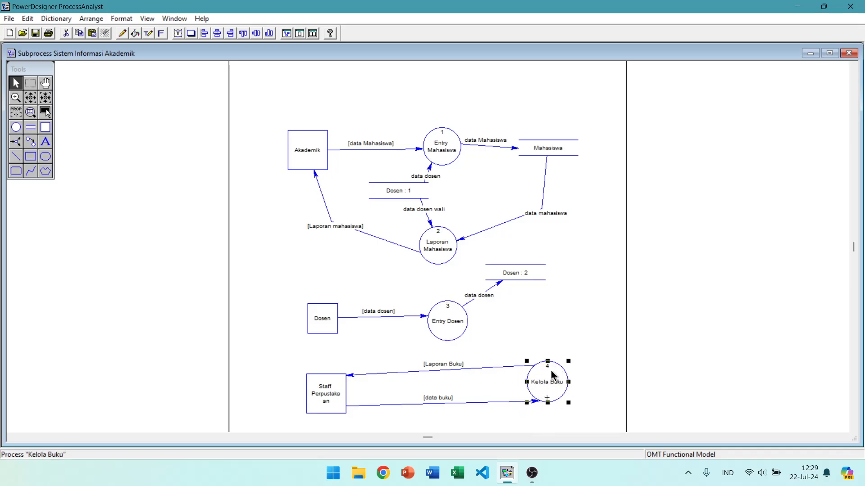
Open the Kelola Buku decomposition, examine the numbering of Entry Buku and Laporan Buku, and return to the level-one diagram.
right_click(552, 374)
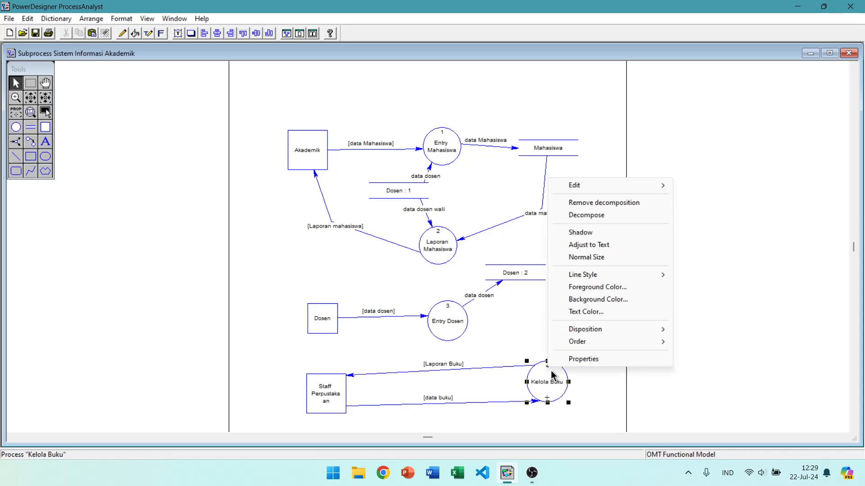
left_click(598, 219)
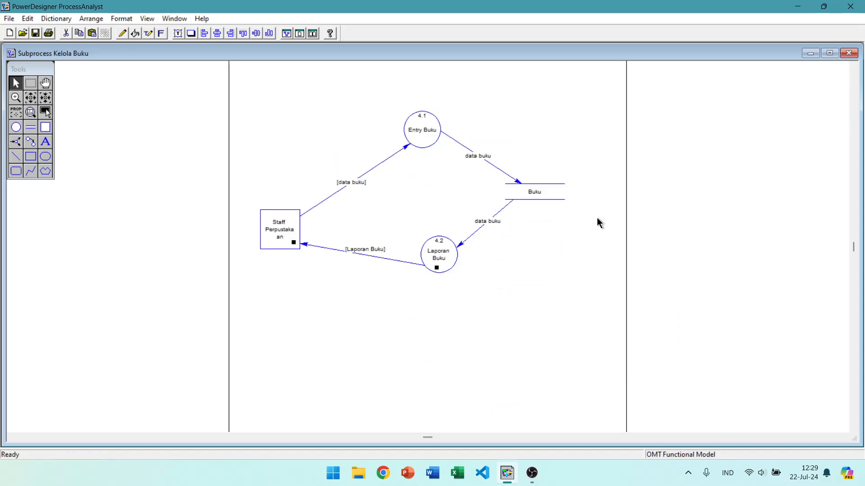
left_click(430, 141)
left_click(444, 252)
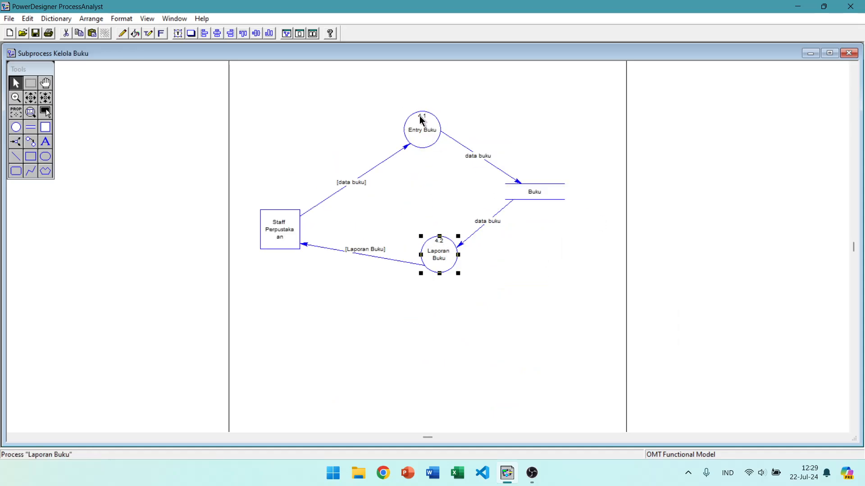
left_click(420, 120)
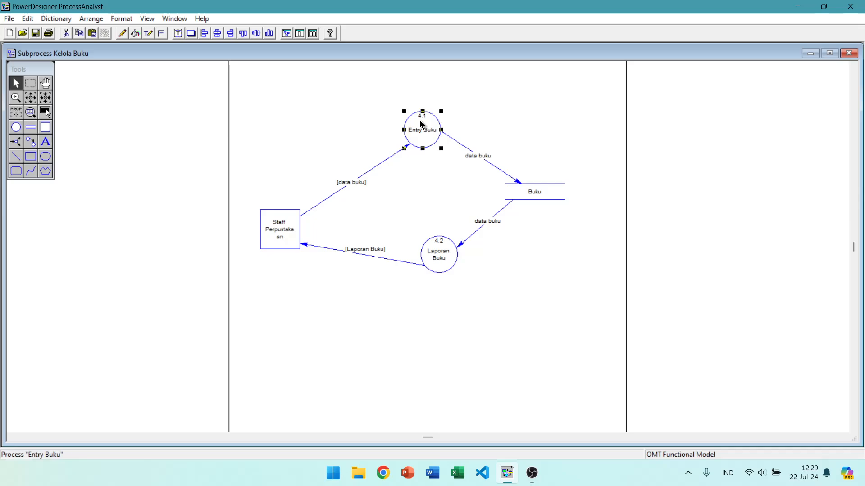
left_click(435, 248)
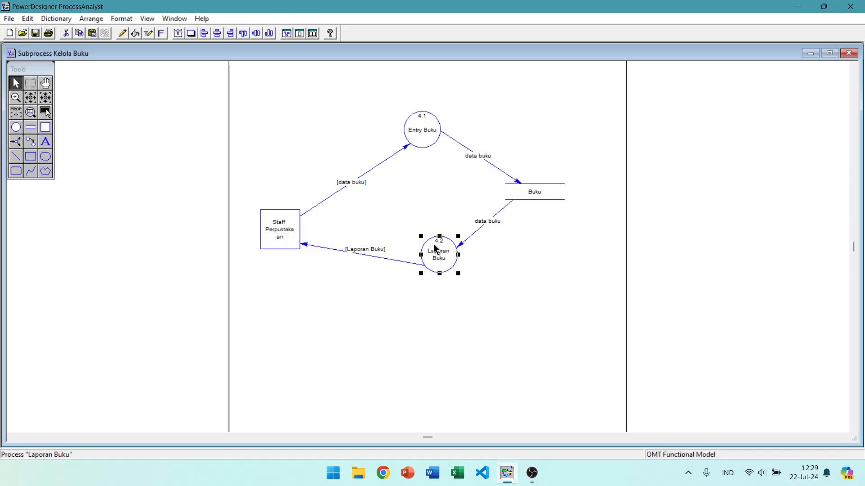
key("ctrl+F4")
Decompose the Entry Dosen process and move the Dosen data store down, clear of the Dosen entity.
right_click(444, 321)
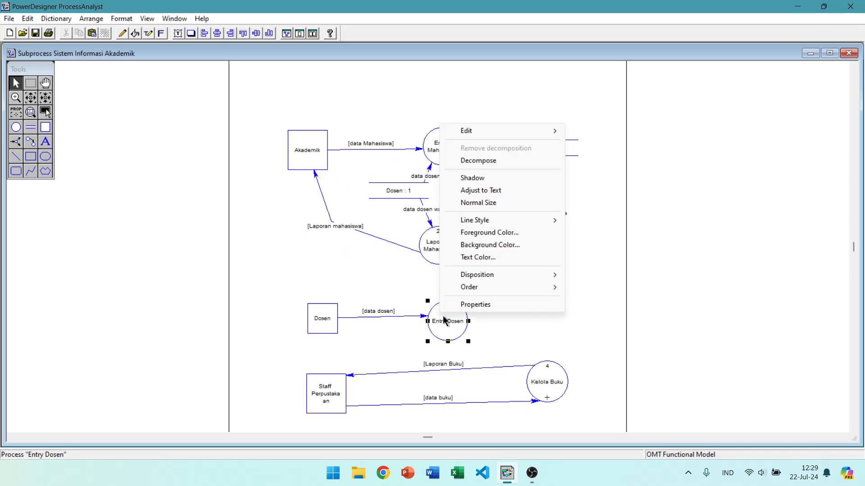
left_click(496, 162)
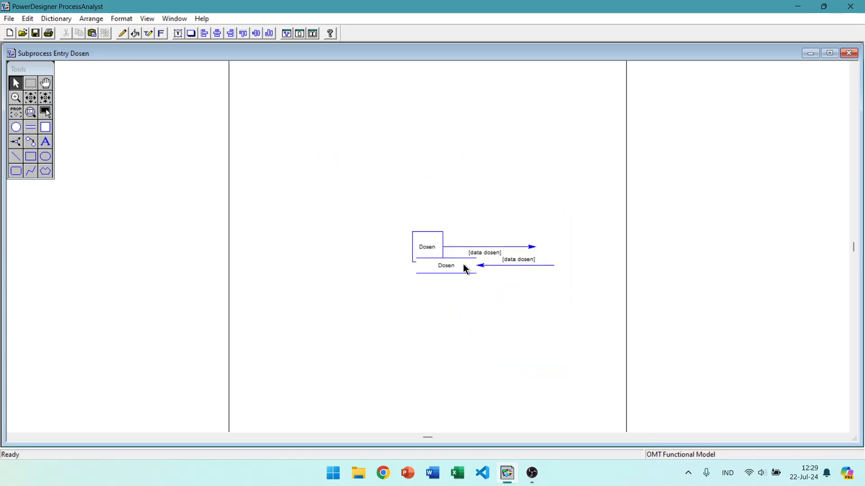
left_click_drag(456, 271, 472, 319)
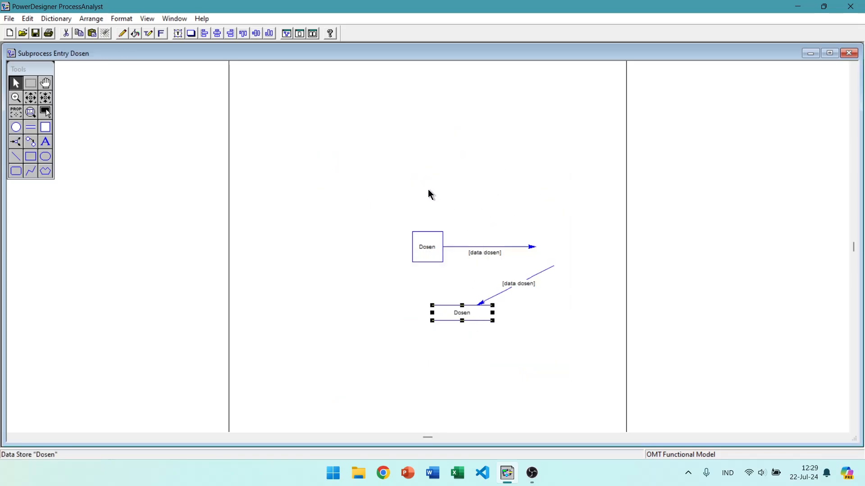
Add one process to the Entry Dosen subprocess and place it where the open ends of both data dosen flows meet.
left_click(16, 127)
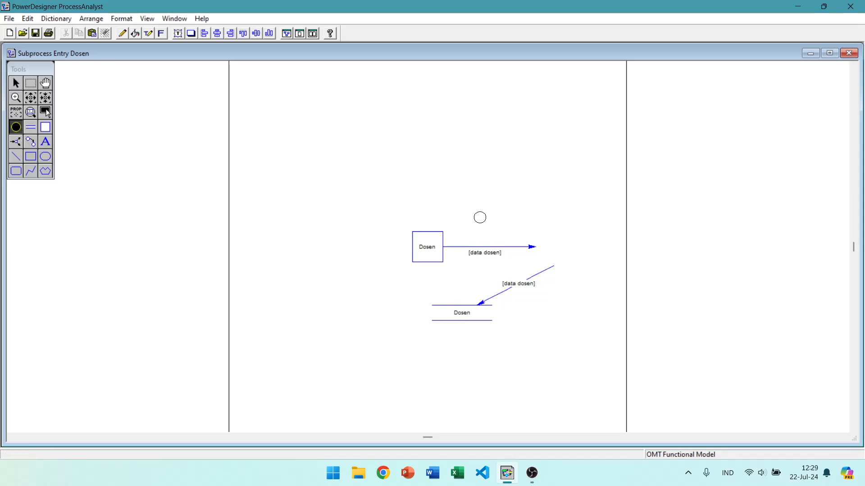
left_click(522, 220)
right_click(523, 220)
left_click(522, 220)
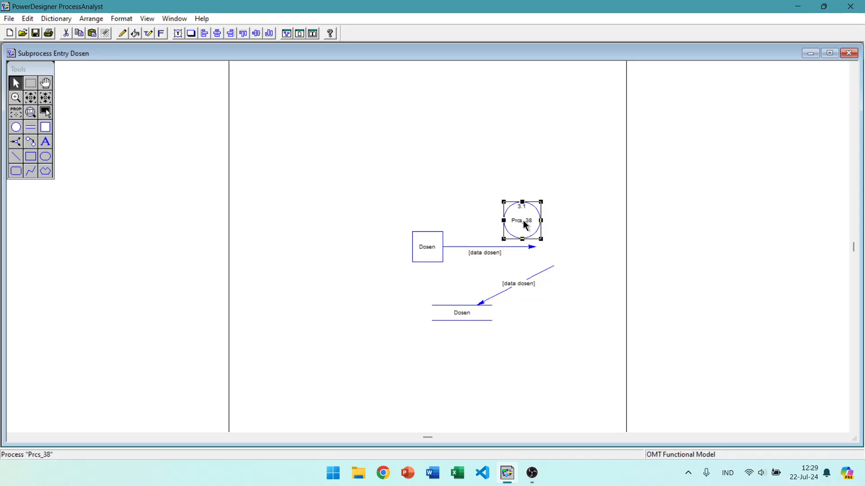
left_click_drag(523, 222, 553, 254)
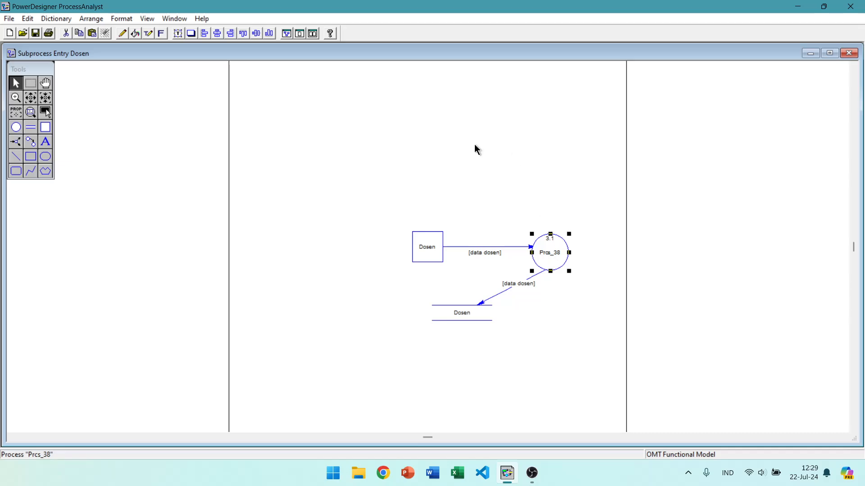
Go back up to the level-one diagram and remove the decomposition of the Entry Dosen process.
key("ctrl+u")
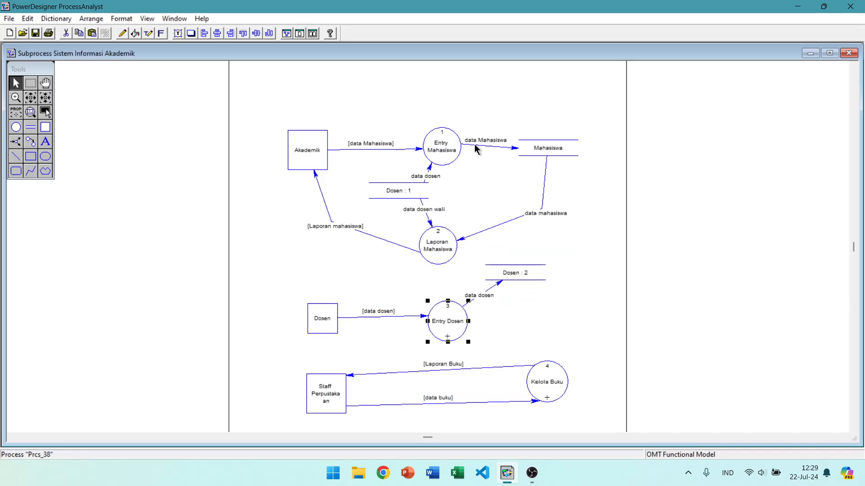
right_click(451, 312)
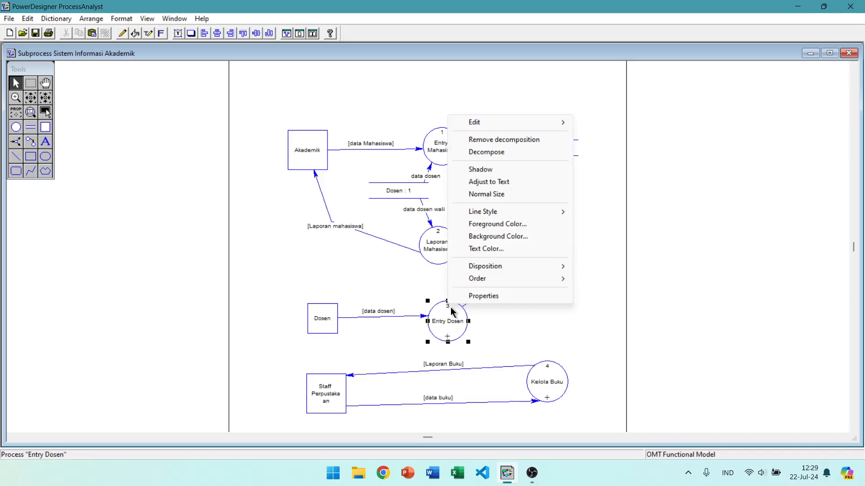
left_click(510, 144)
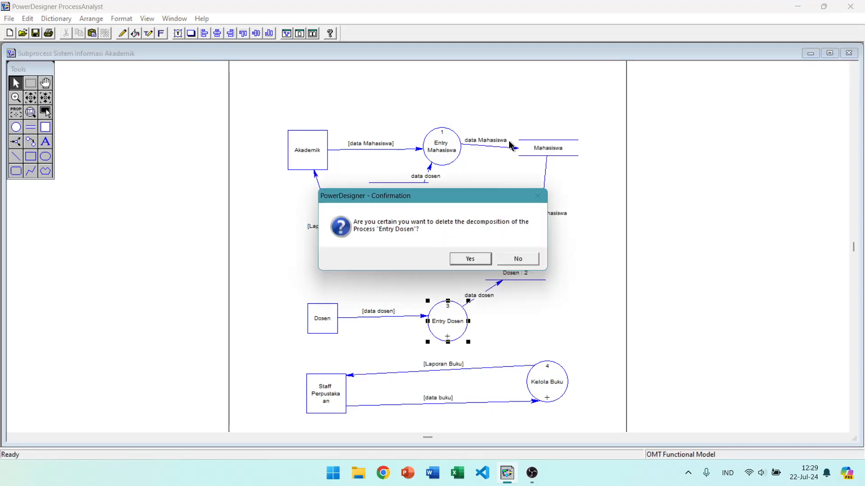
left_click(461, 260)
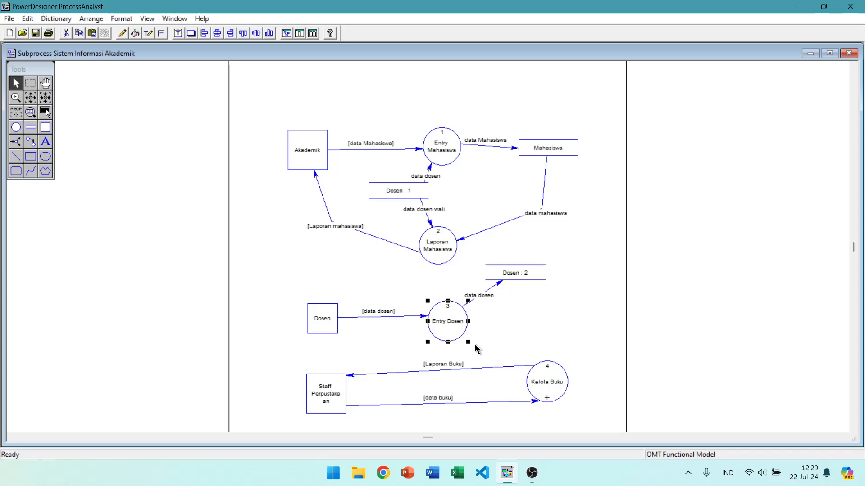
left_click(548, 395)
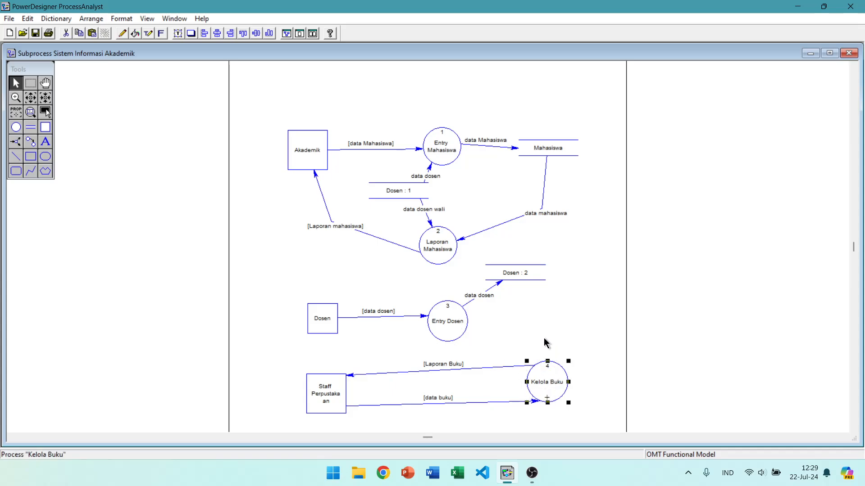
left_click(561, 319)
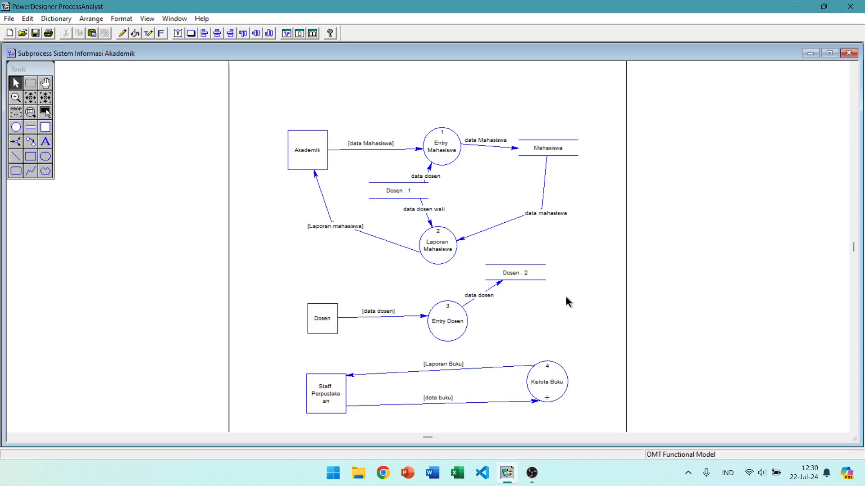
left_click(359, 477)
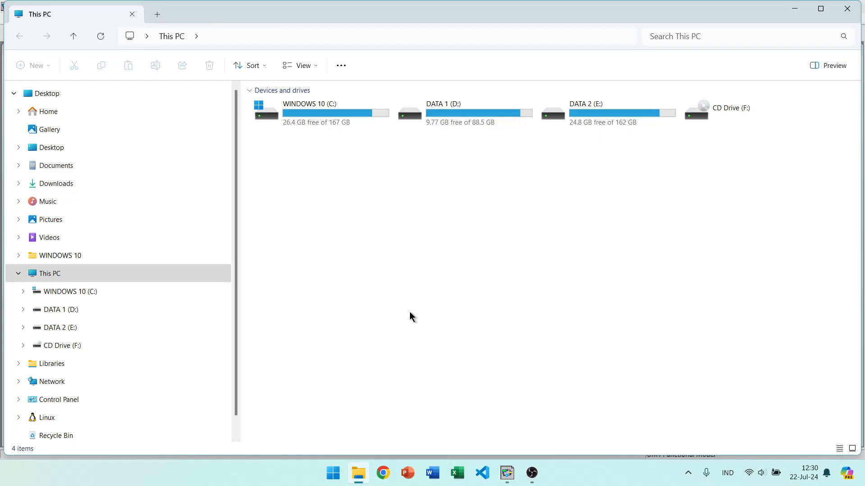
left_click(848, 8)
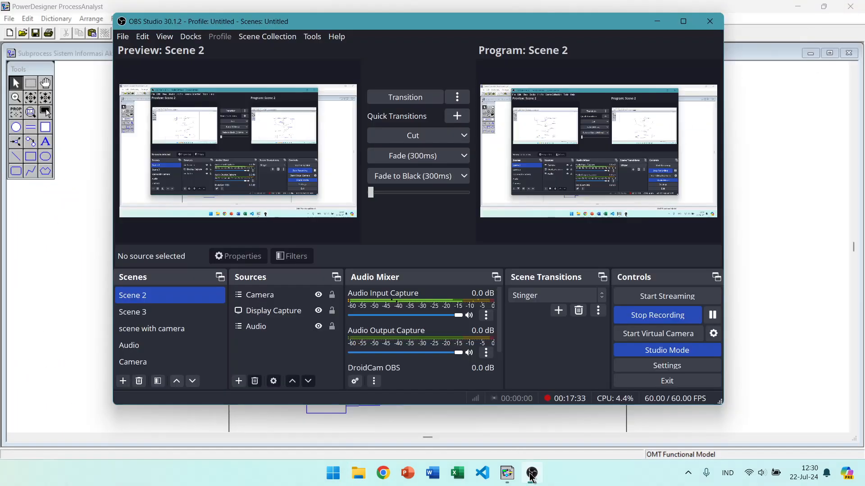
left_click(532, 473)
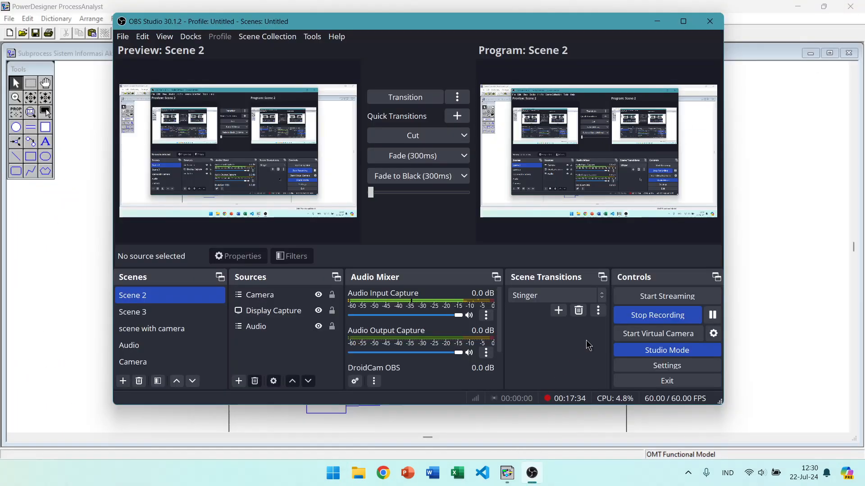